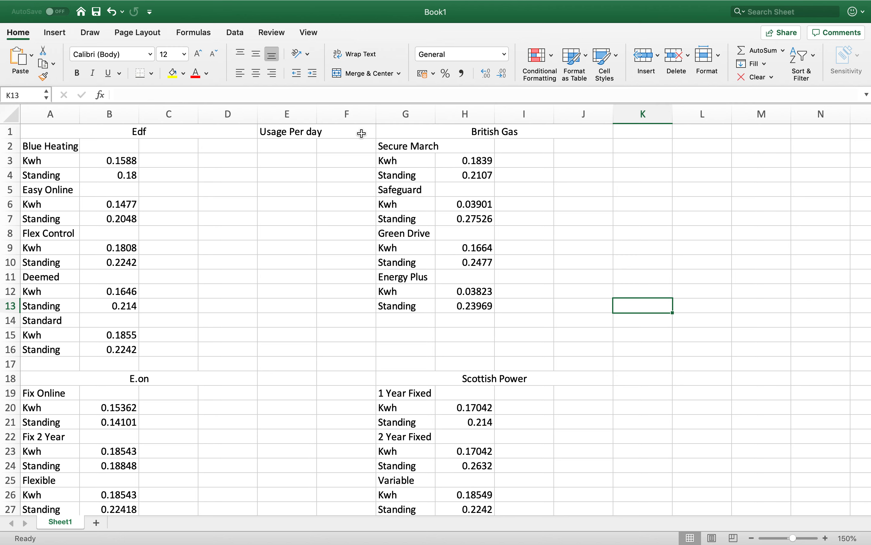
# - Enter the formula =9311/365 in cell F1 as the usage per day
pyautogui.click(361, 134)
pyautogui.write('=9')
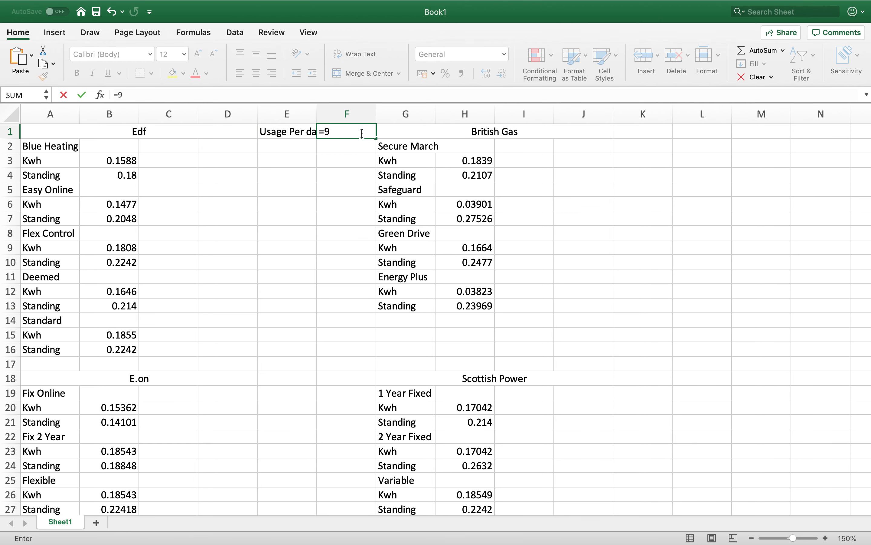
pyautogui.write('311')
pyautogui.write('/365')
pyautogui.press('Return')
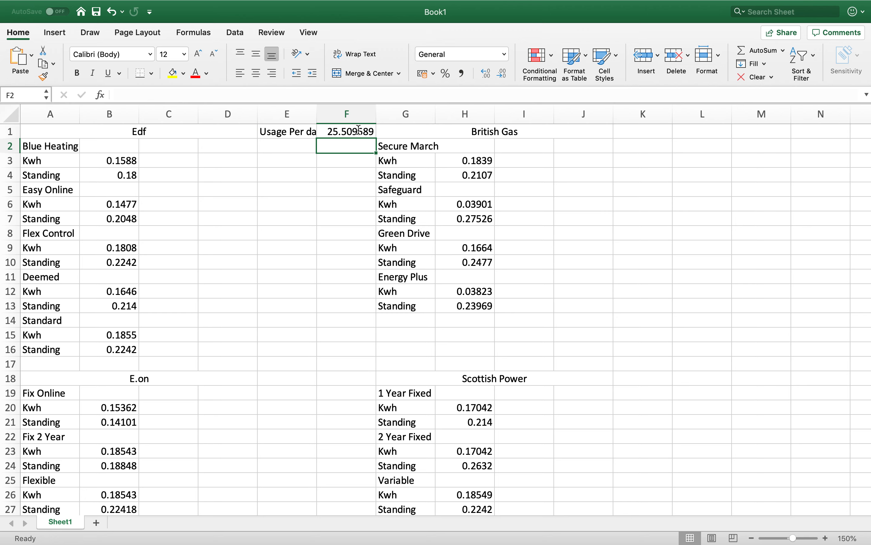
# - Replace the usage-per-day formula in F1 with =1096/40
pyautogui.click(359, 131)
pyautogui.doubleClick(358, 130)
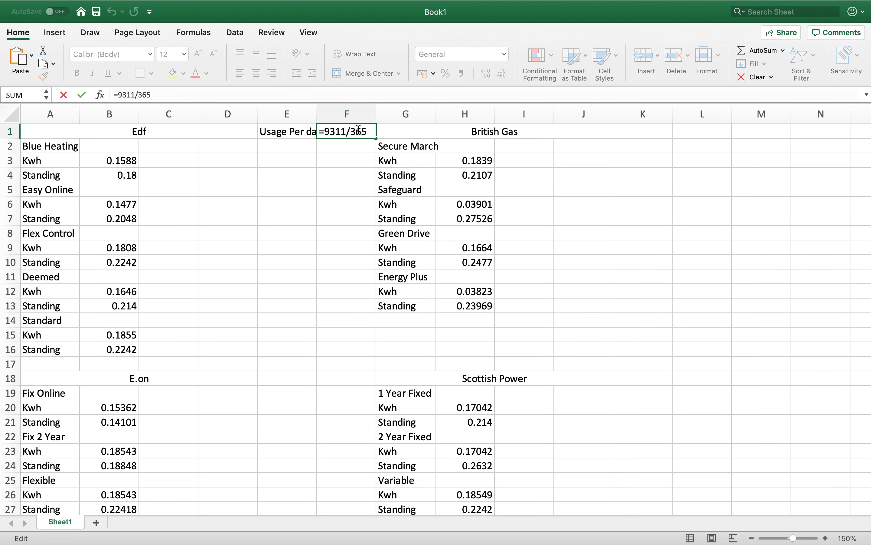
pyautogui.write('1096')
pyautogui.press('BackSpace')
pyautogui.press('BackSpace')
pyautogui.press('BackSpace')
pyautogui.press('BackSpace')
pyautogui.press('BackSpace')
pyautogui.press('BackSpace')
pyautogui.press('BackSpace')
pyautogui.press('BackSpace')
pyautogui.press('BackSpace')
pyautogui.press('BackSpace')
pyautogui.press('BackSpace')
pyautogui.press('BackSpace')
pyautogui.press('BackSpace')
pyautogui.write('=1096/40')
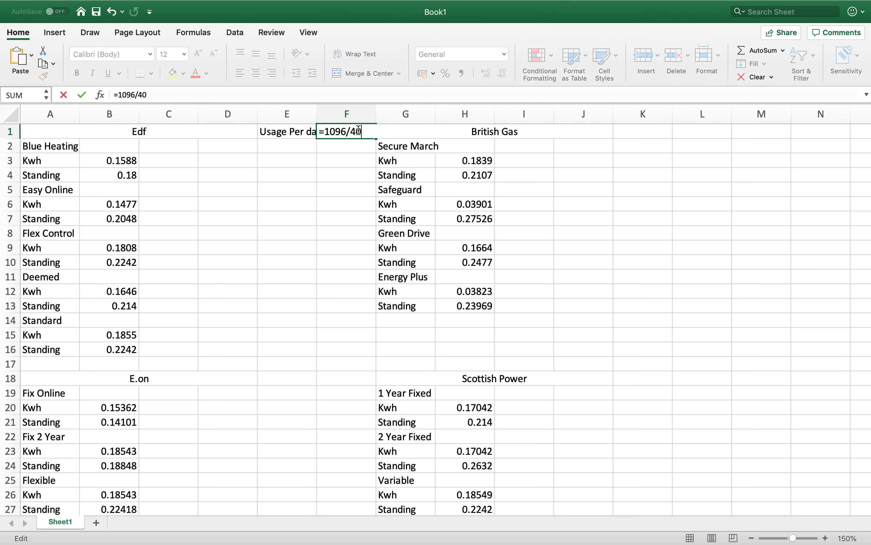
pyautogui.press('Return')
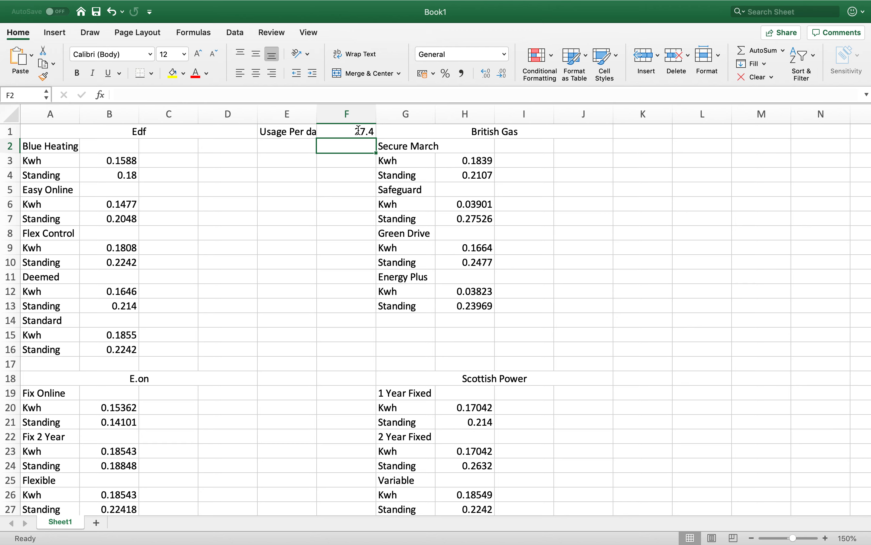
# - Calculate Blue Heating's daily Kwh cost in C3 with the formula =B3*F1
pyautogui.click(170, 163)
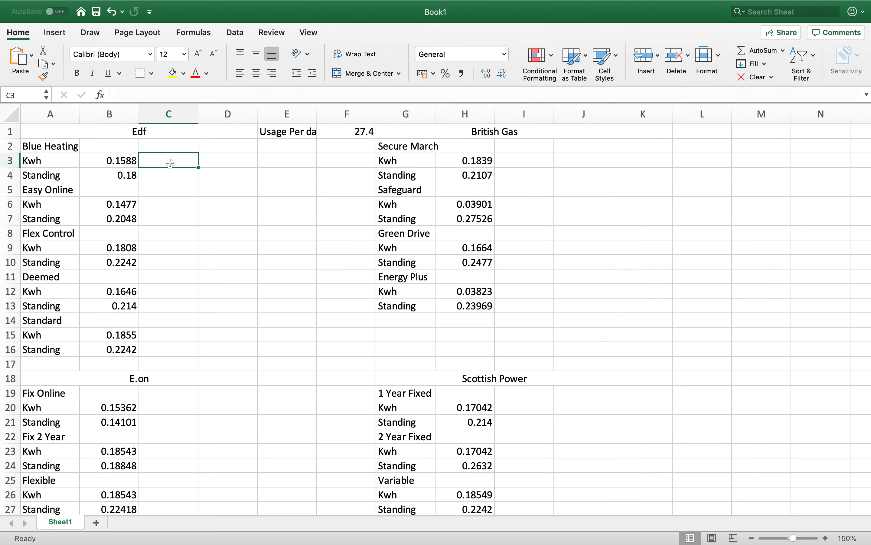
pyautogui.write('=')
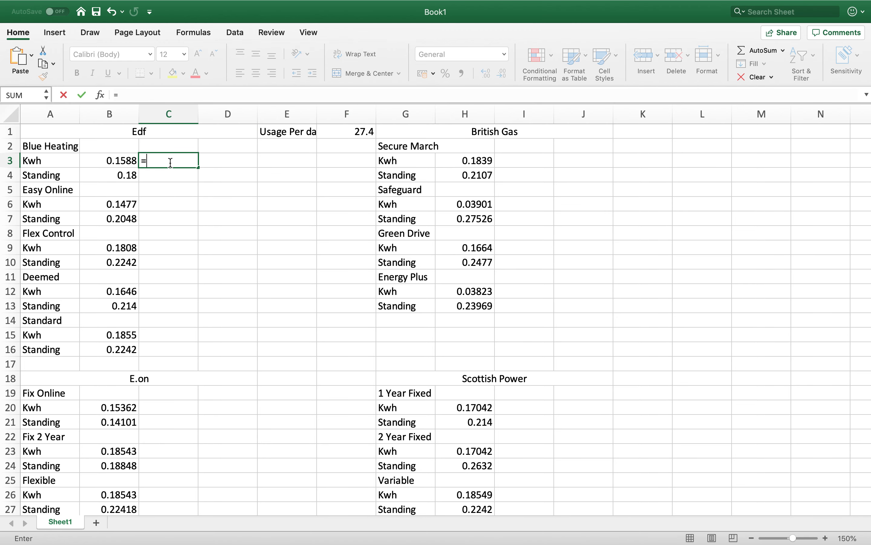
pyautogui.click(121, 161)
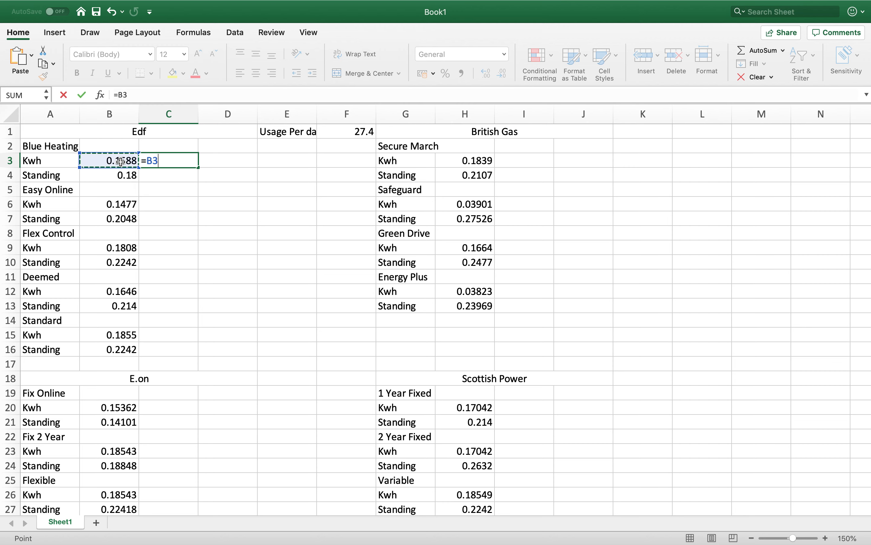
pyautogui.write('*')
pyautogui.click(355, 133)
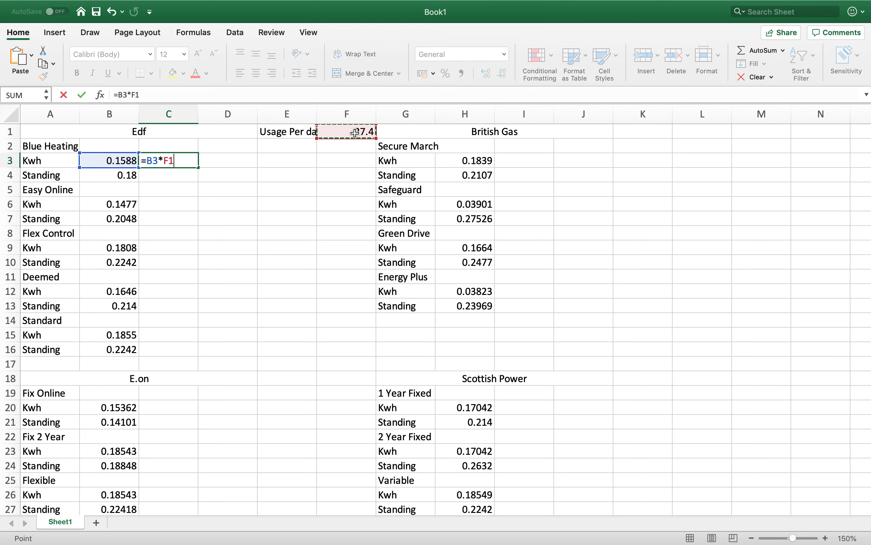
pyautogui.press('Return')
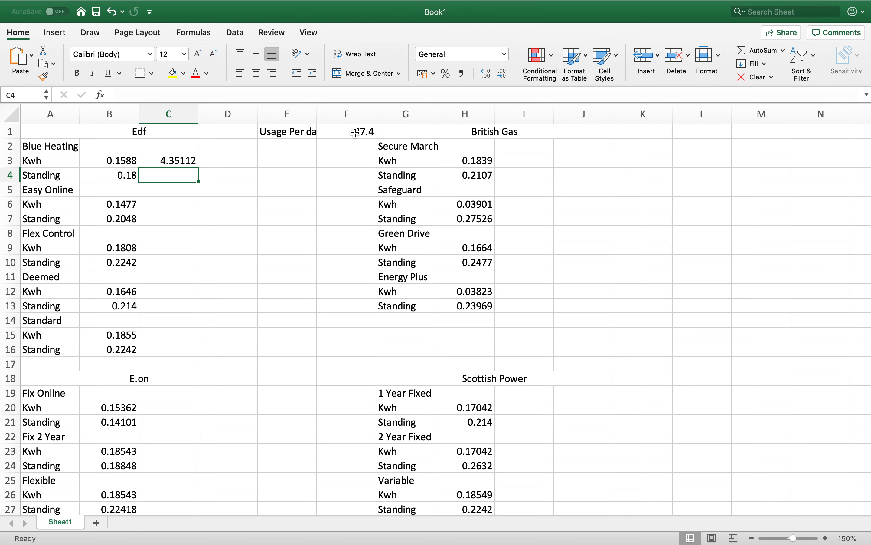
# - Extend the Blue Heating Kwh formula in C3 to a 30-day cost, =B3*F1*30
pyautogui.click(189, 162)
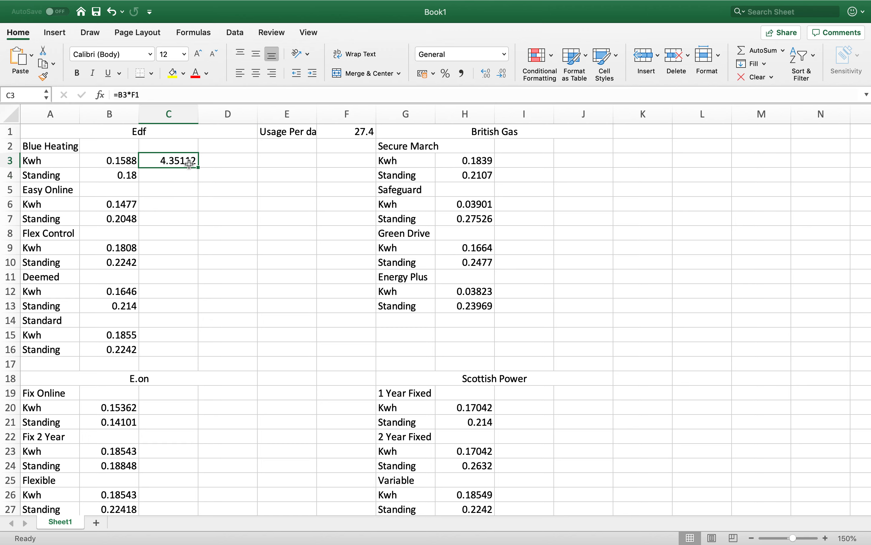
pyautogui.click(172, 94)
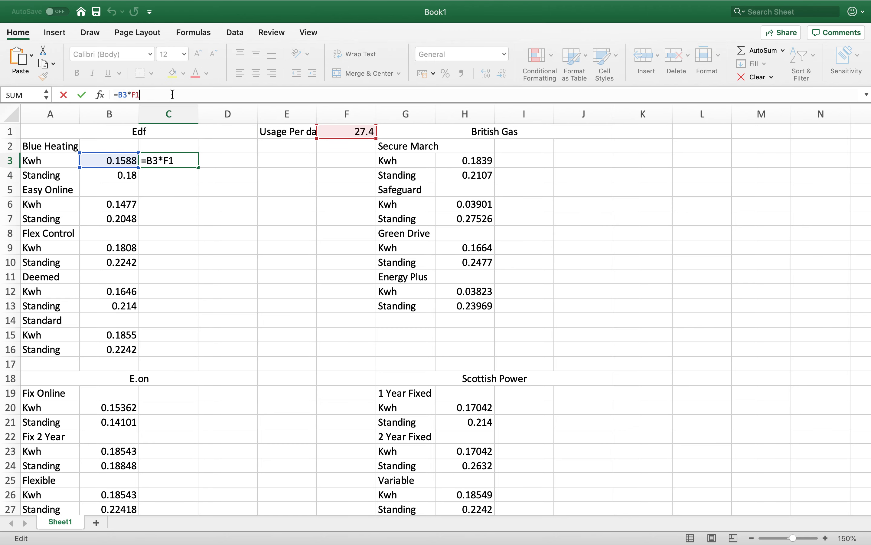
pyautogui.write('*30')
pyautogui.press('Return')
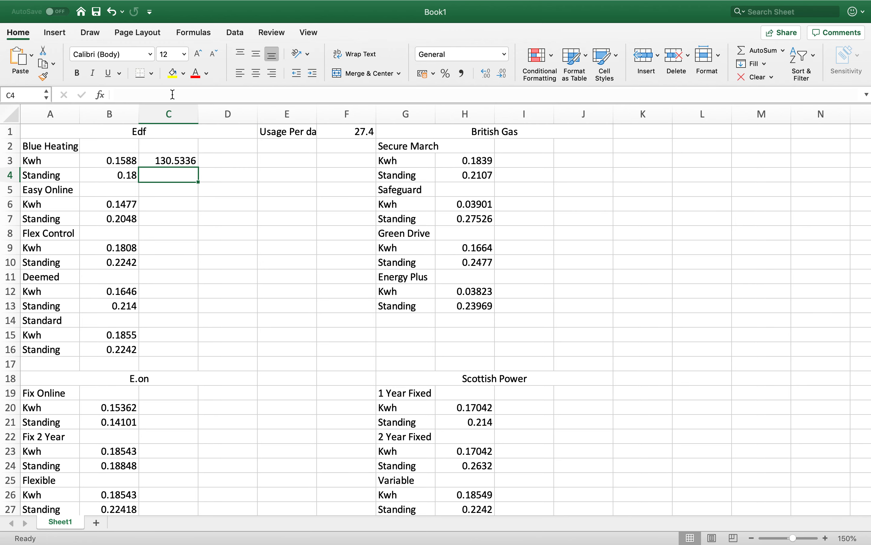
# - Calculate Blue Heating's 30-day standing charge in C4 with the formula =B4*30
pyautogui.write('=')
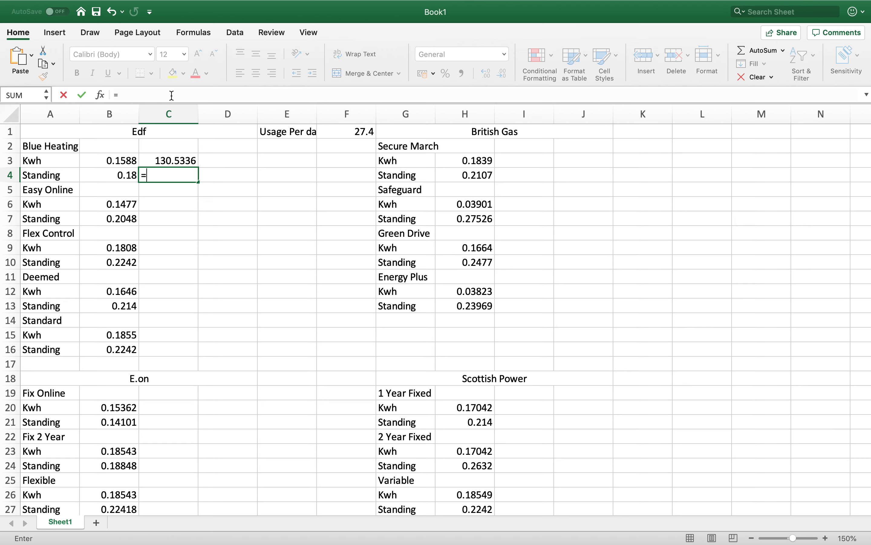
pyautogui.click(118, 176)
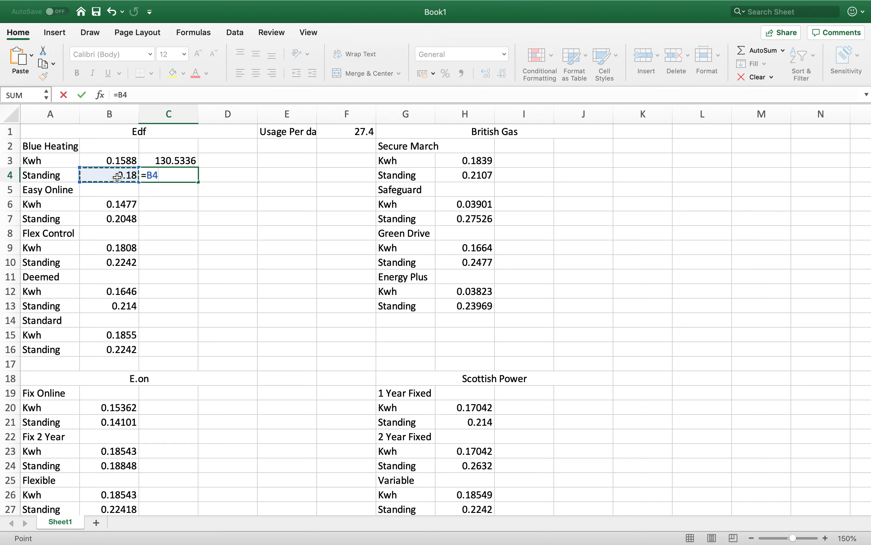
pyautogui.write('*30')
pyautogui.press('Return')
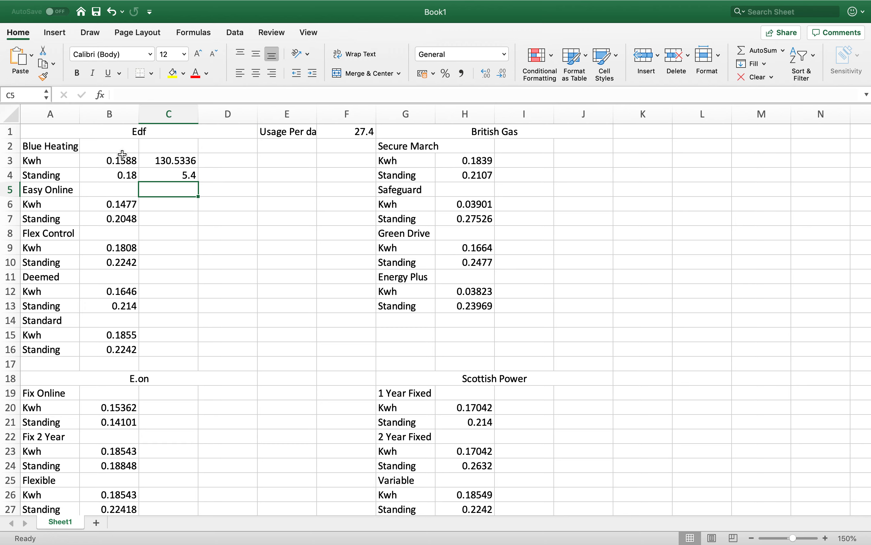
# - Total Blue Heating's Kwh and standing costs in D3 with the formula =C3+C4
pyautogui.click(222, 161)
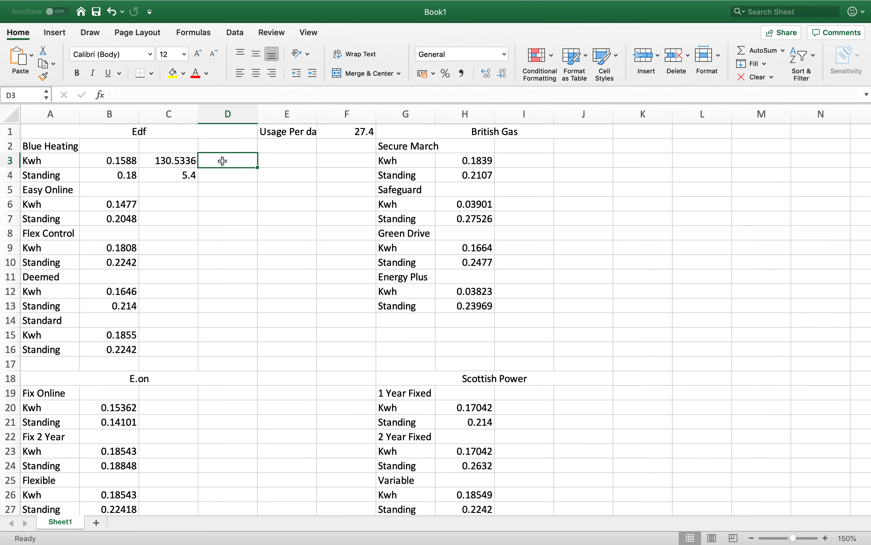
pyautogui.write('=')
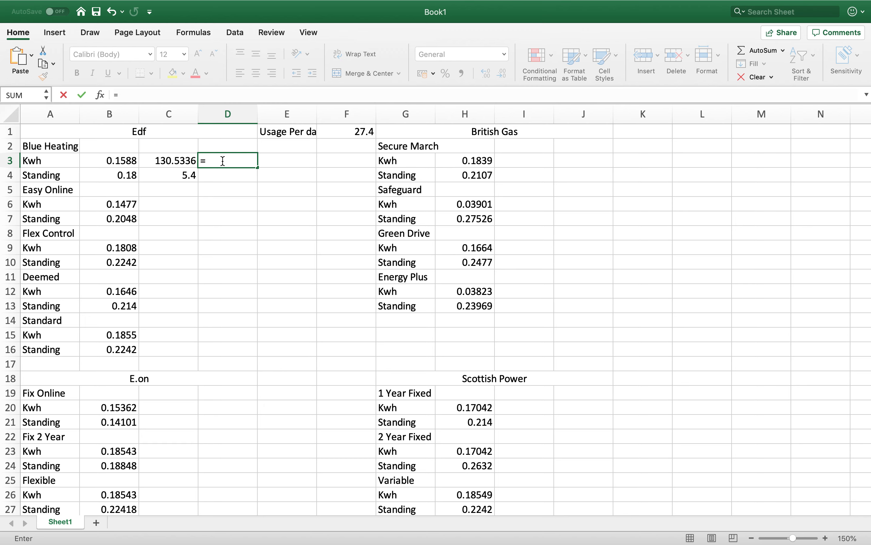
pyautogui.click(184, 164)
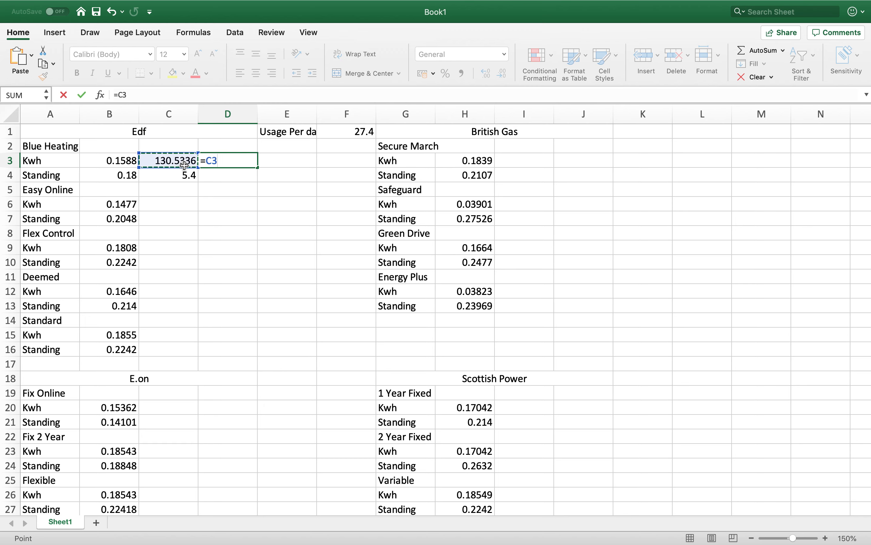
pyautogui.write('+')
pyautogui.click(182, 176)
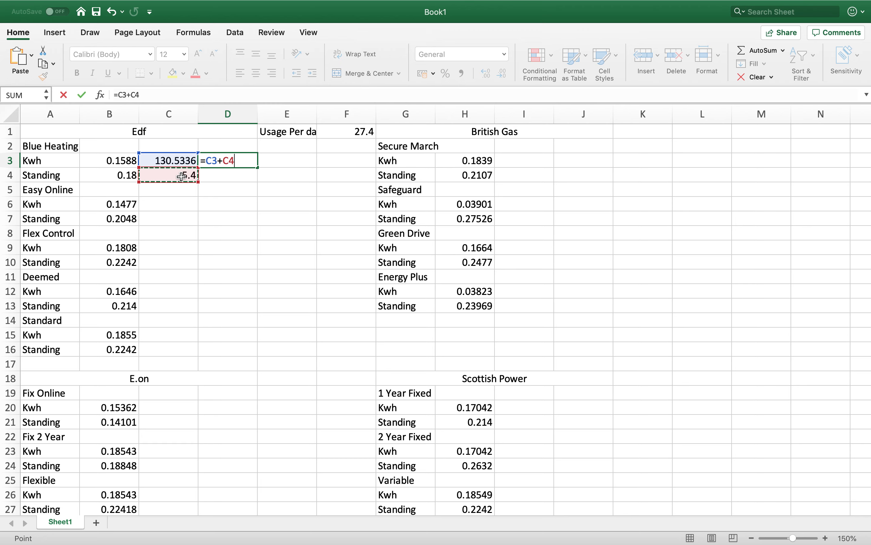
pyautogui.press('Return')
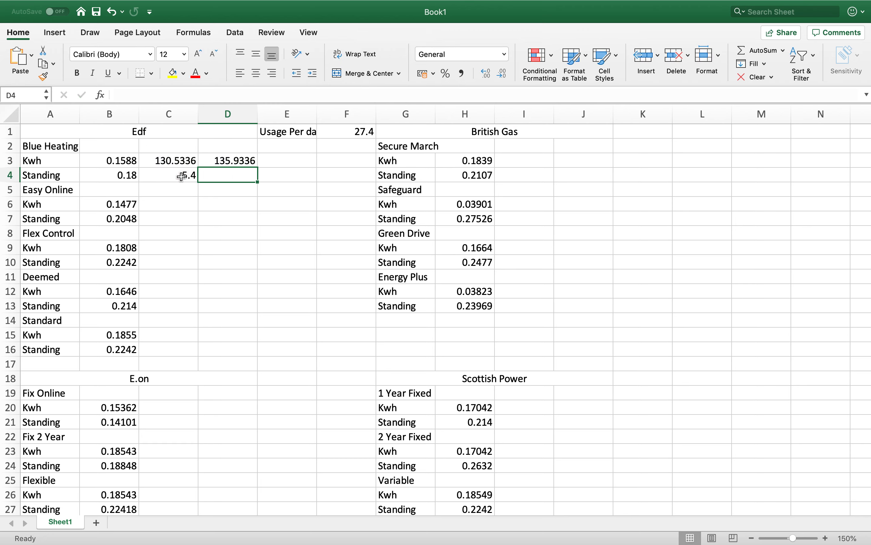
# - Calculate Easy Online's daily Kwh cost in C6 with the formula =B6*F1
pyautogui.click(166, 207)
pyautogui.write('=')
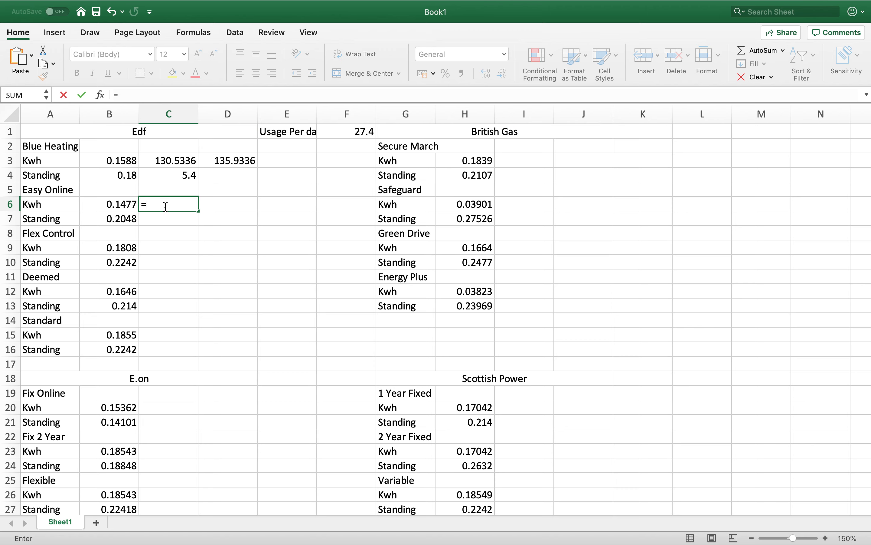
pyautogui.click(126, 204)
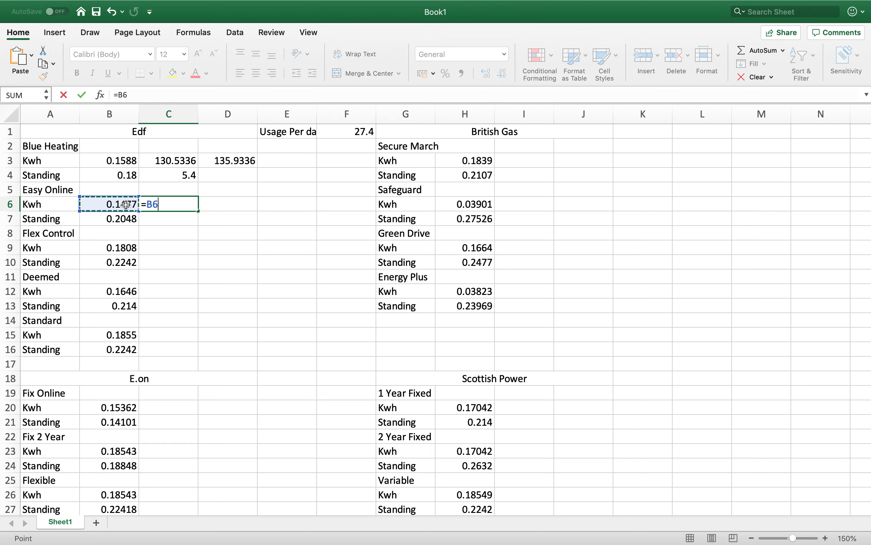
pyautogui.write('*')
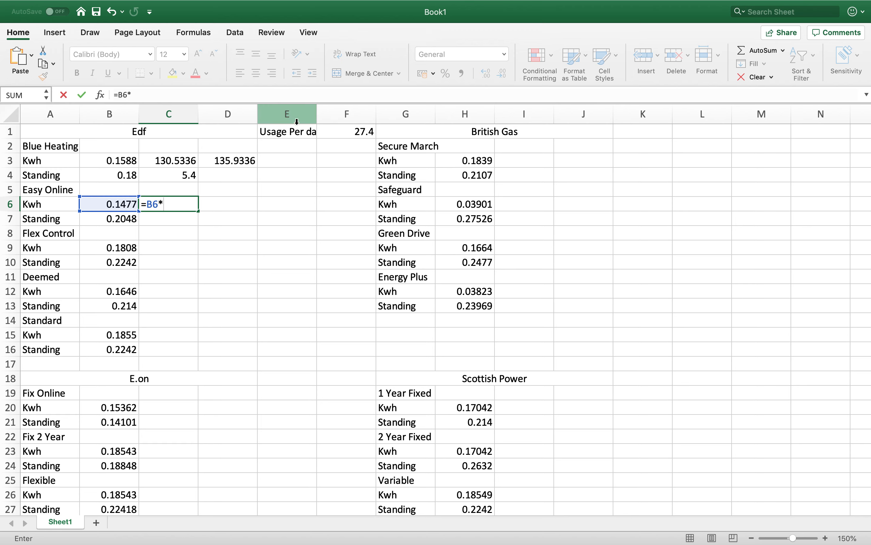
pyautogui.click(357, 132)
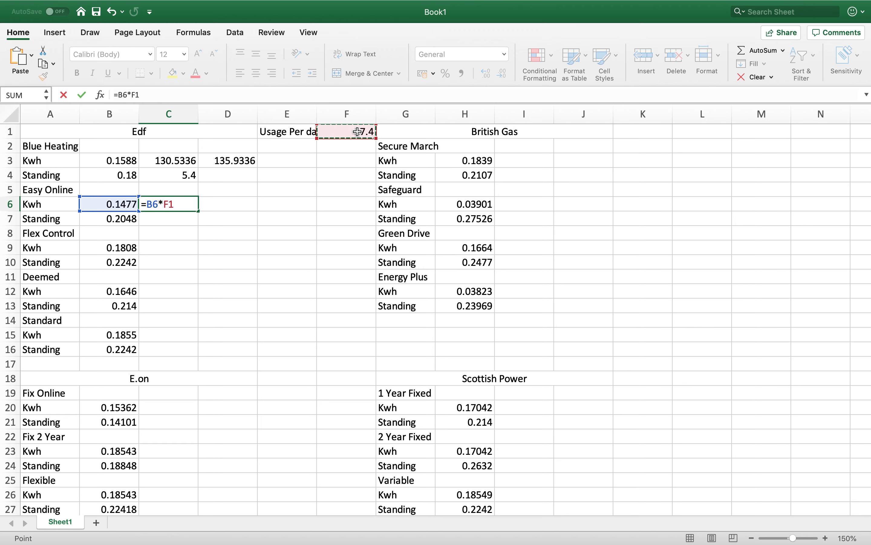
pyautogui.press('Return')
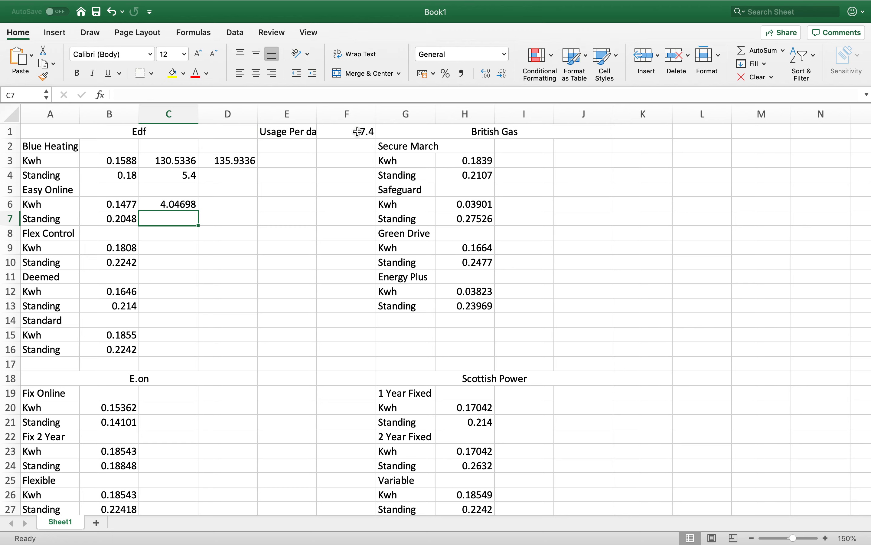
# - Extend the Easy Online Kwh formula in C6 to a 30-day cost, =B6*F1*30
pyautogui.press('Up')
pyautogui.click(185, 96)
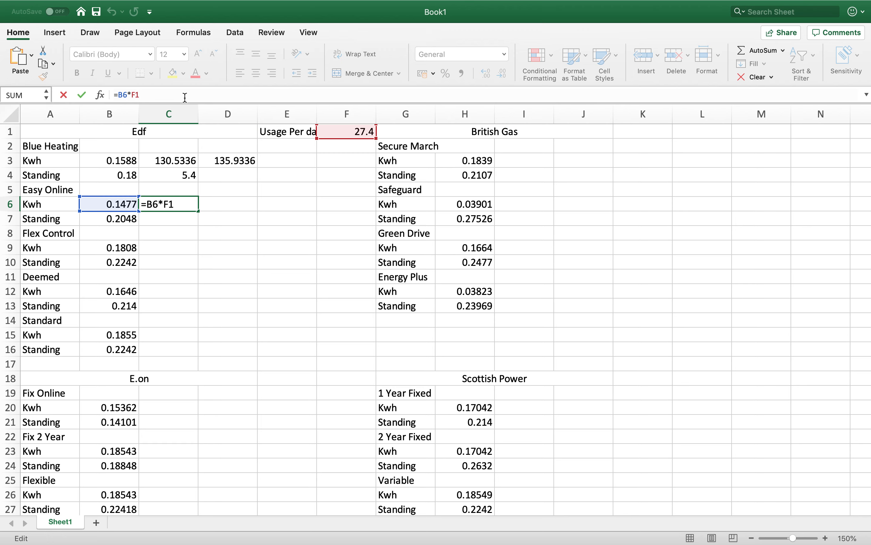
pyautogui.write('*30')
pyautogui.press('Return')
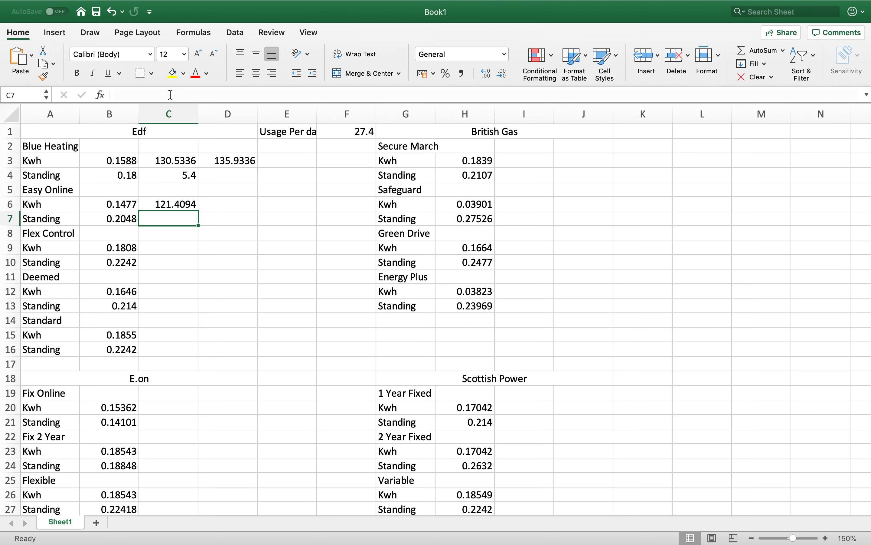
# - Calculate Easy Online's 30-day standing charge in C7 with the formula =B7*30
pyautogui.click(109, 219)
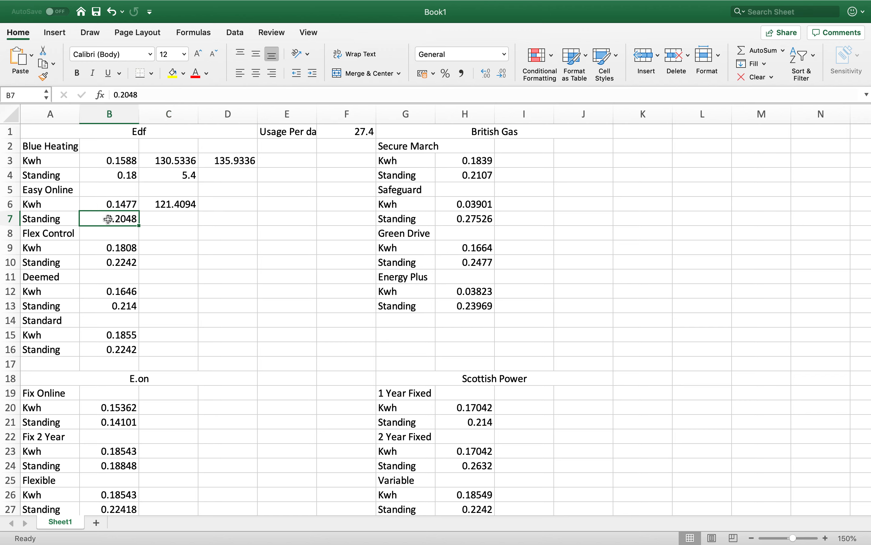
pyautogui.click(150, 220)
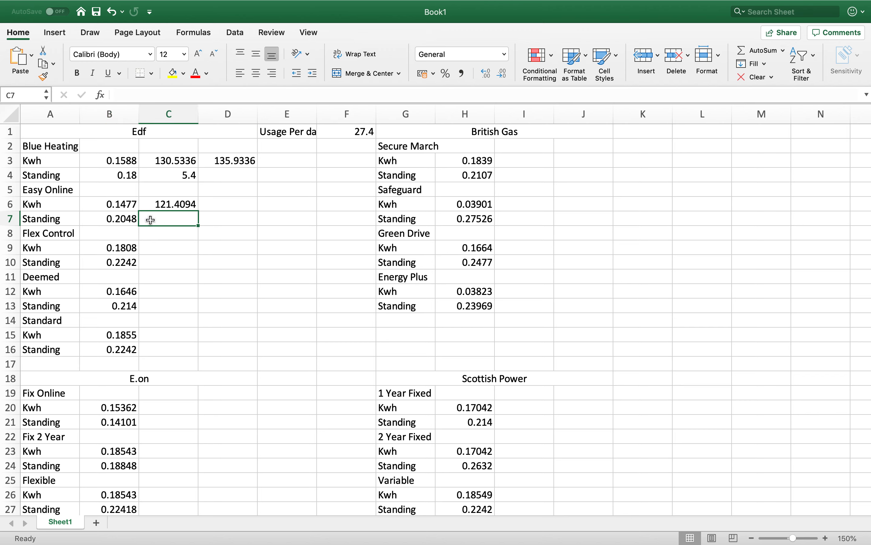
pyautogui.write('=')
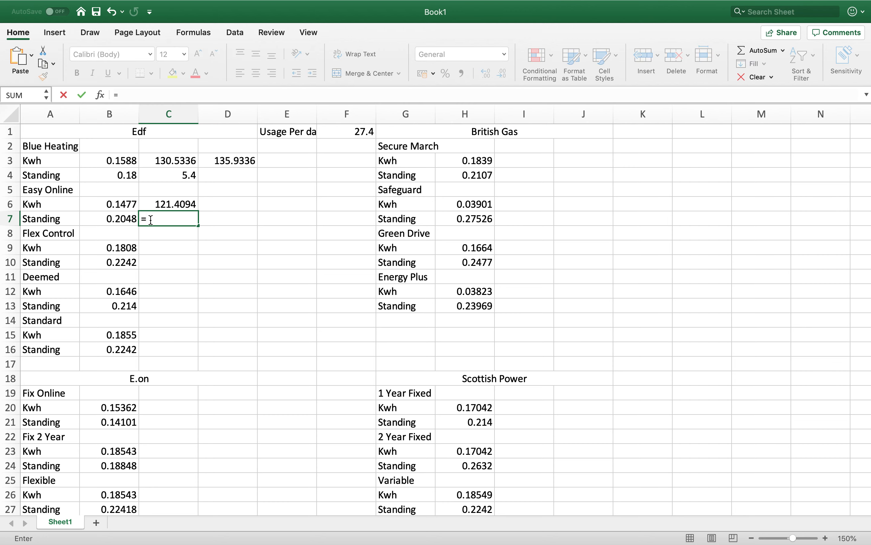
pyautogui.click(122, 219)
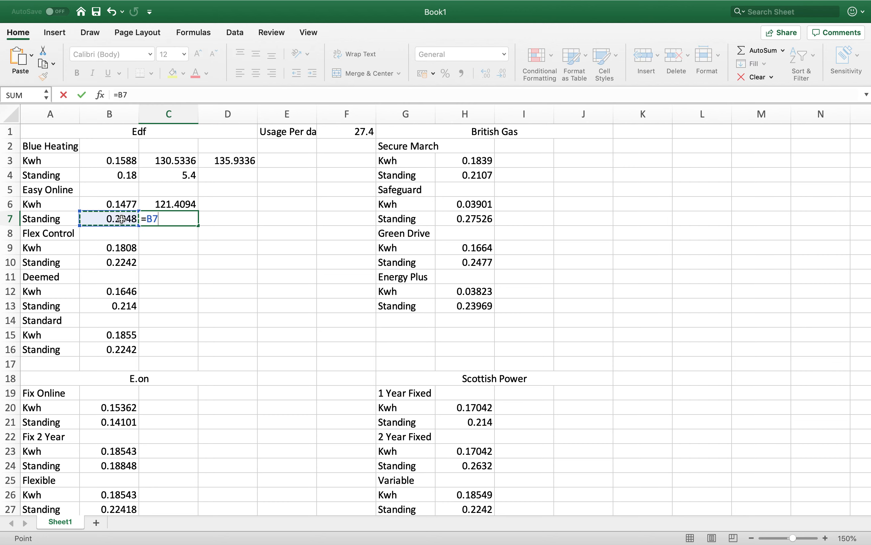
pyautogui.write('*30')
pyautogui.press('Return')
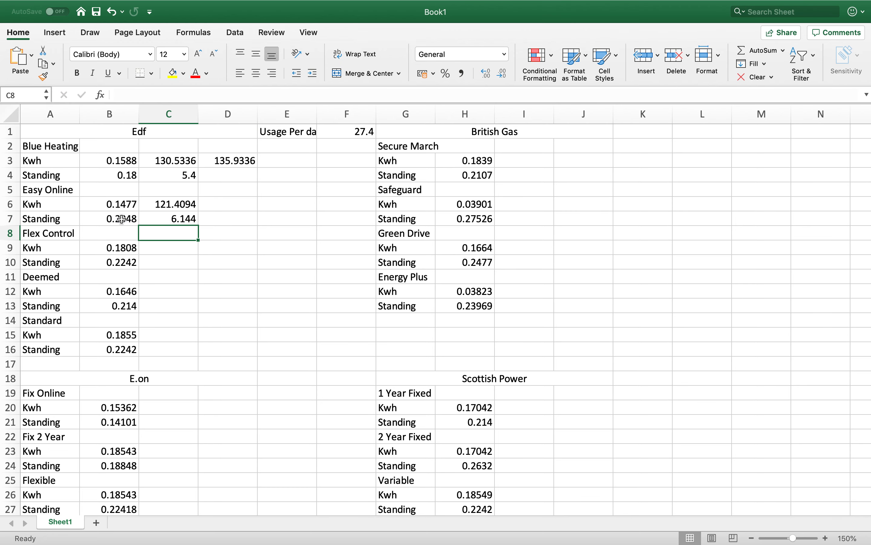
# - Total Easy Online's 30-day Kwh and standing costs in D6 with the formula =C6+C7
pyautogui.click(238, 204)
pyautogui.write('=')
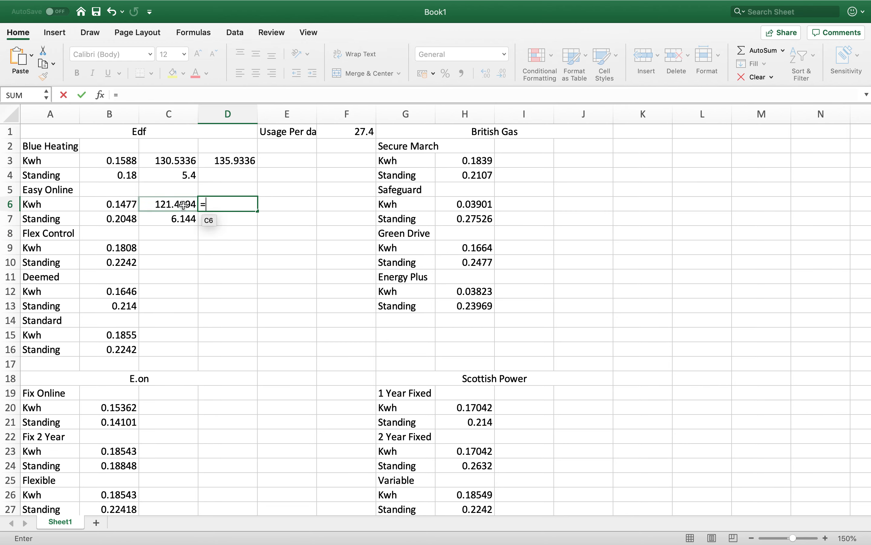
pyautogui.click(183, 204)
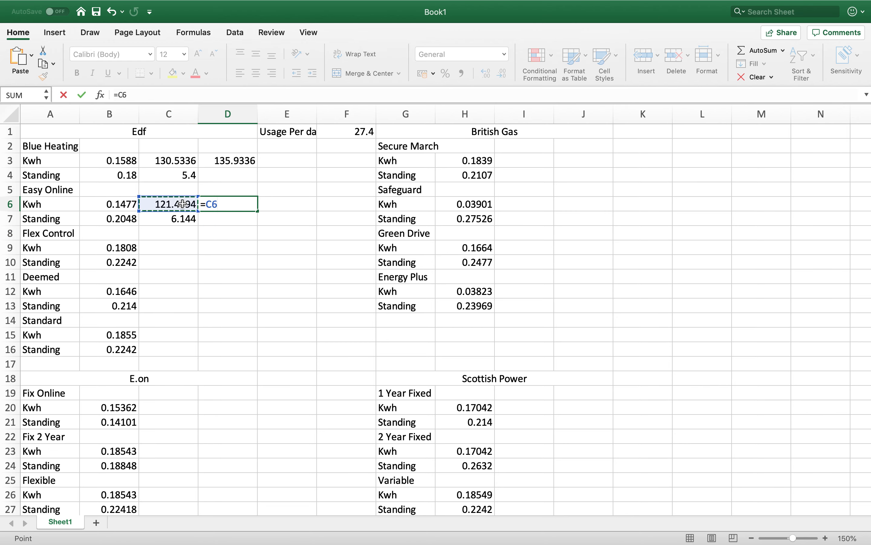
pyautogui.write('+')
pyautogui.click(175, 222)
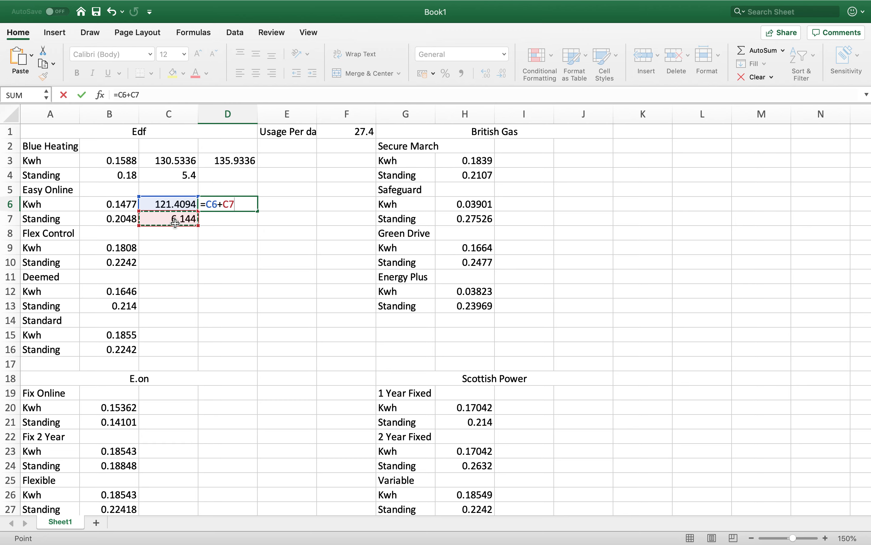
pyautogui.press('Return')
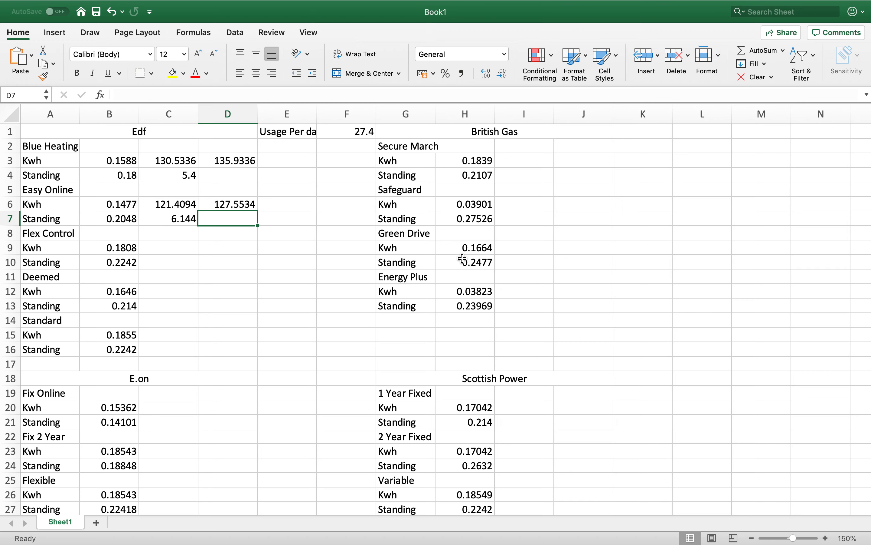
pyautogui.scroll(-2, 423, 439)
pyautogui.scroll(2, 423, 439)
pyautogui.hscroll(1, 422, 438)
pyautogui.hscroll(-1, 425, 437)
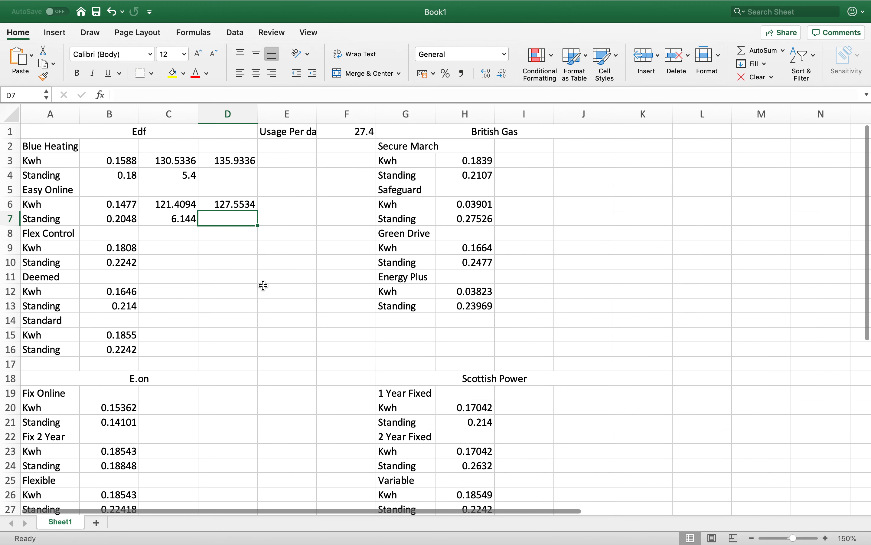
# - Calculate Flex Control's 30-day Kwh cost in C9 with the formula =B9*F1*30
pyautogui.click(162, 249)
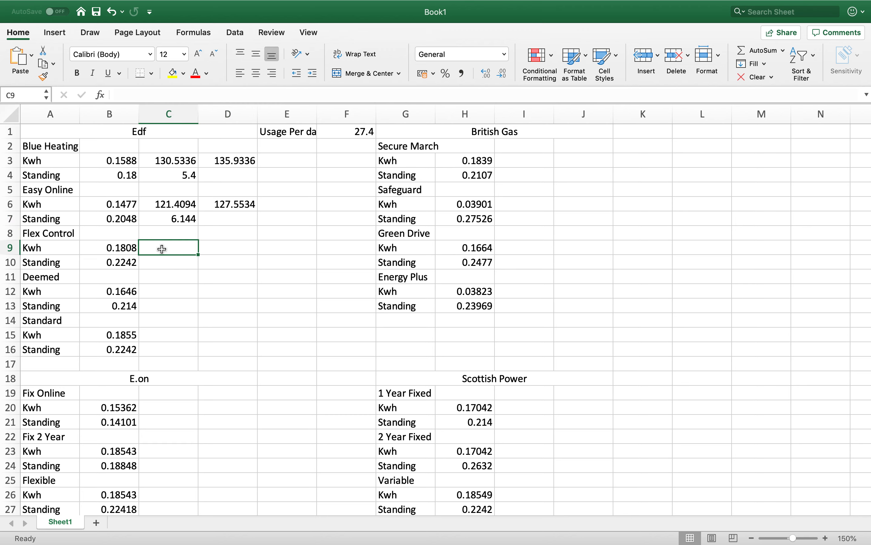
pyautogui.write('=')
pyautogui.click(128, 248)
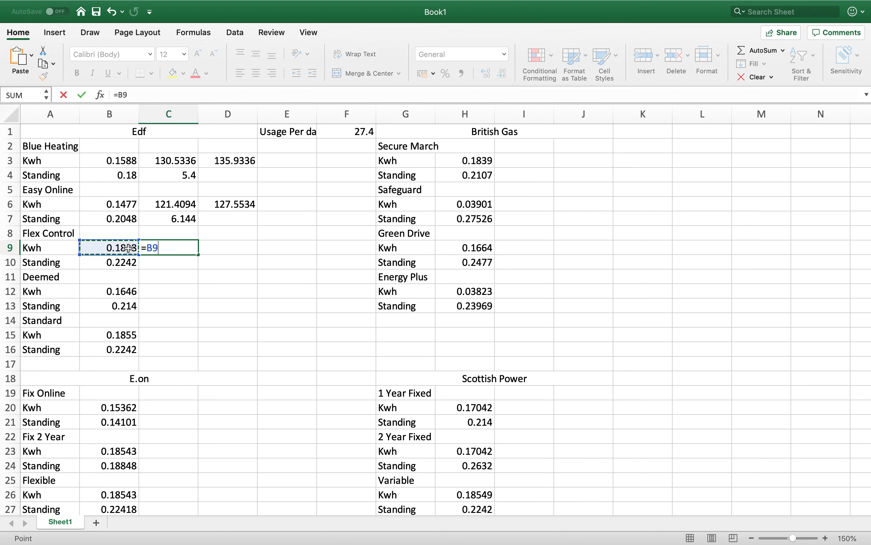
pyautogui.write('*')
pyautogui.click(347, 131)
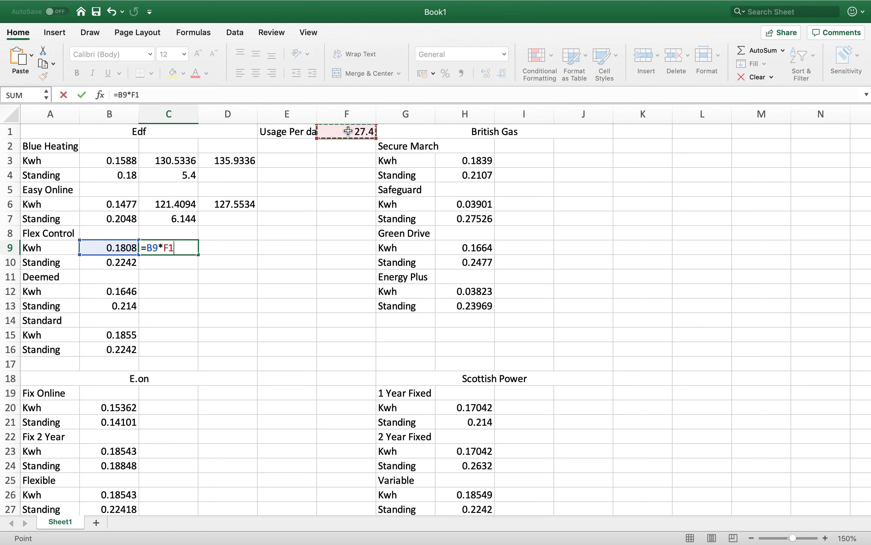
pyautogui.write('*30')
pyautogui.press('Return')
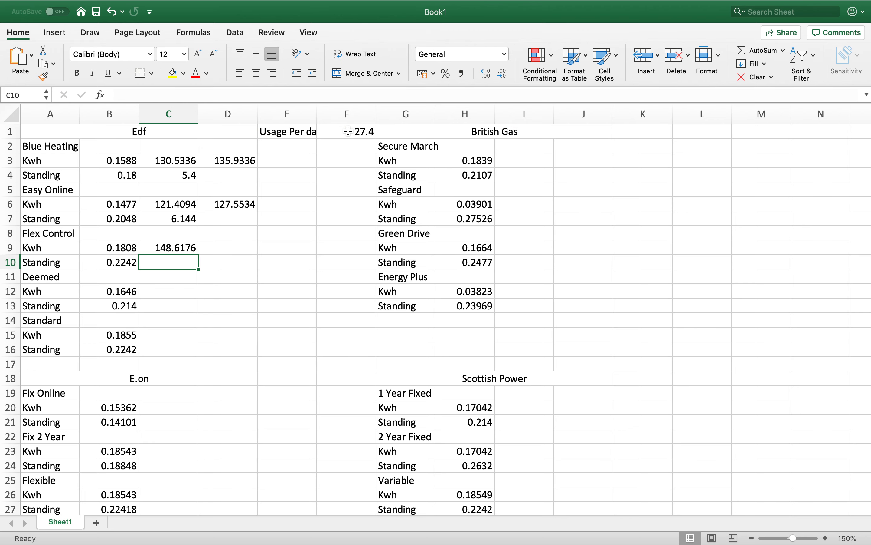
# - Calculate Flex Control's 30-day standing charge in C10 with the formula =B10*30
pyautogui.write('=')
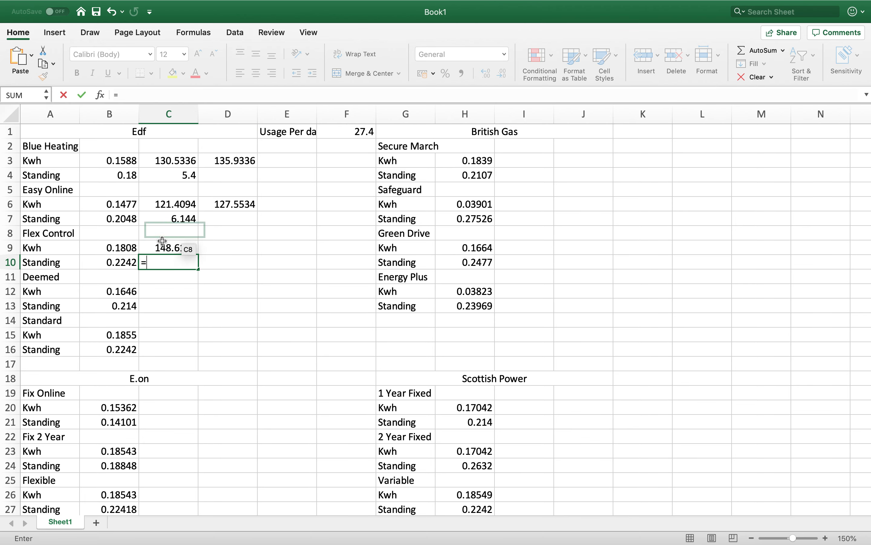
pyautogui.click(131, 263)
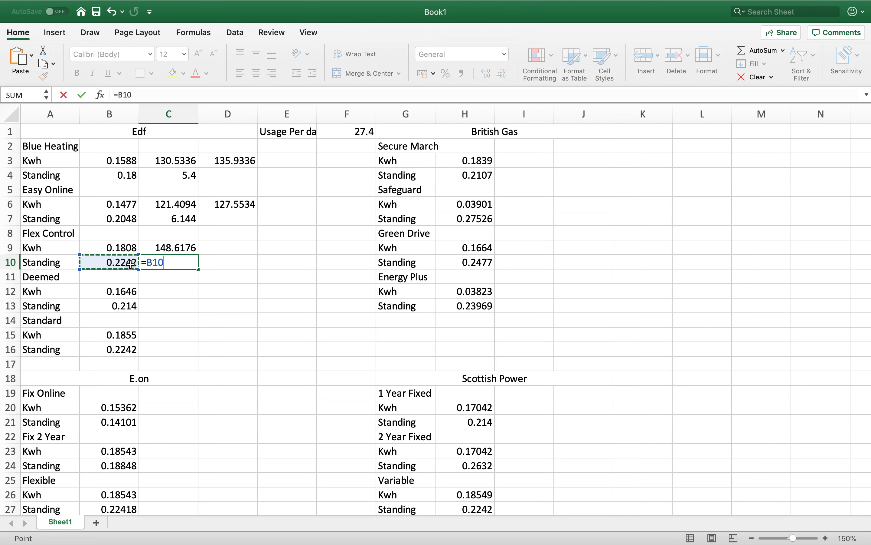
pyautogui.write('*30')
pyautogui.press('Return')
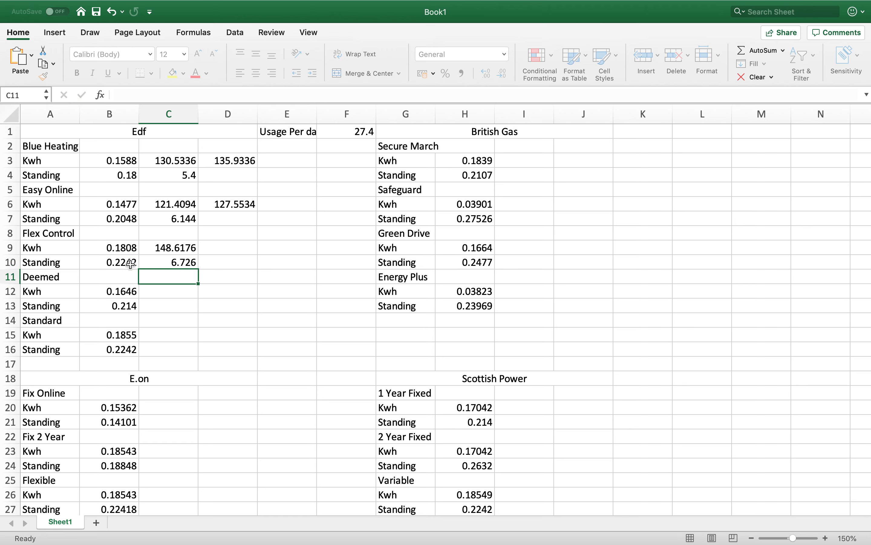
# - Total Flex Control's 30-day Kwh and standing costs in D9 with the formula =C9+C10
pyautogui.click(216, 246)
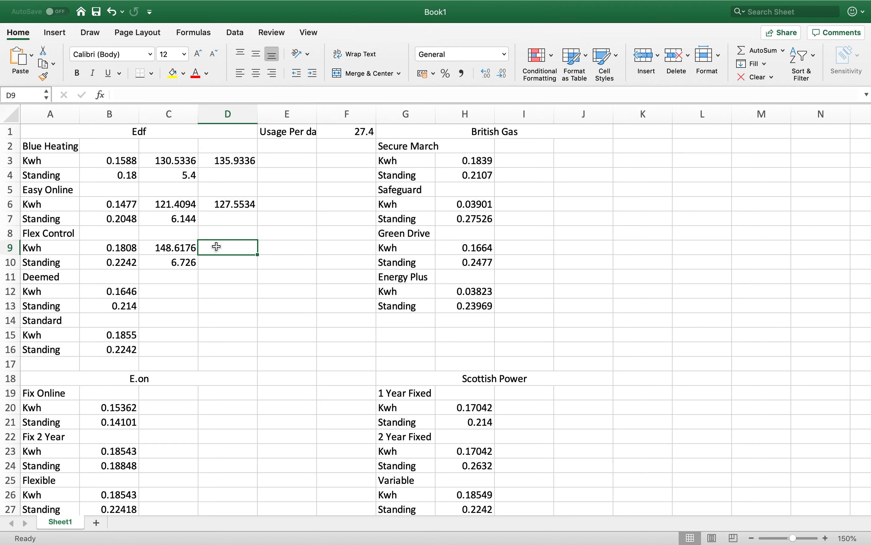
pyautogui.write('=')
pyautogui.click(184, 248)
pyautogui.write('+')
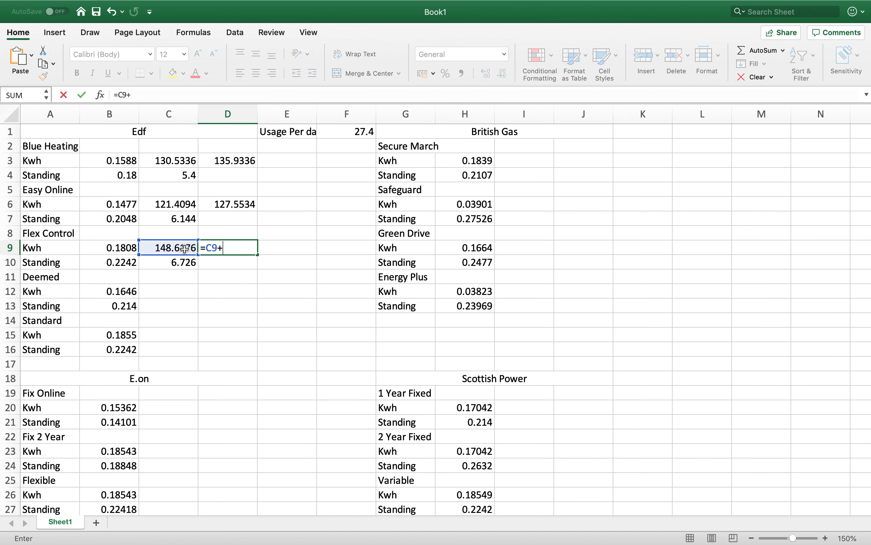
pyautogui.click(181, 263)
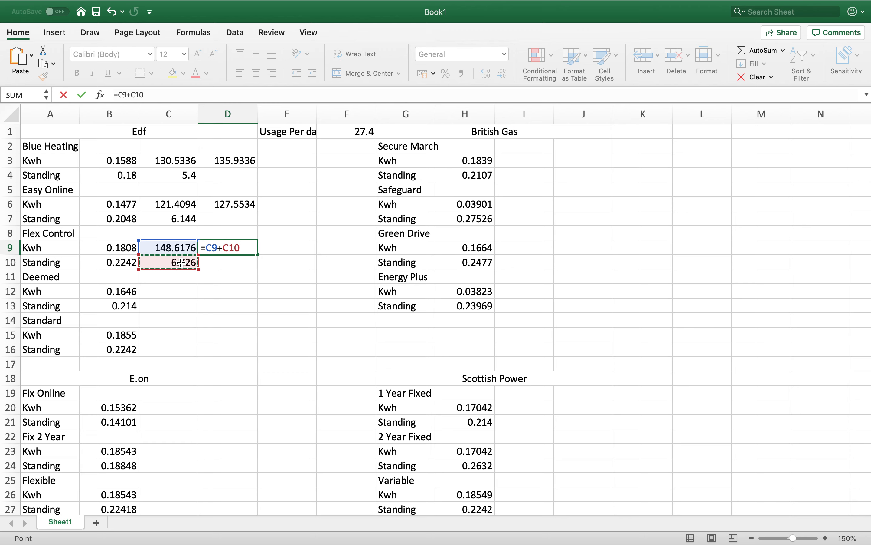
pyautogui.press('Return')
# - Calculate the Deemed tariff's 30-day Kwh cost in C12 with the formula =B12*F1*30
pyautogui.click(170, 293)
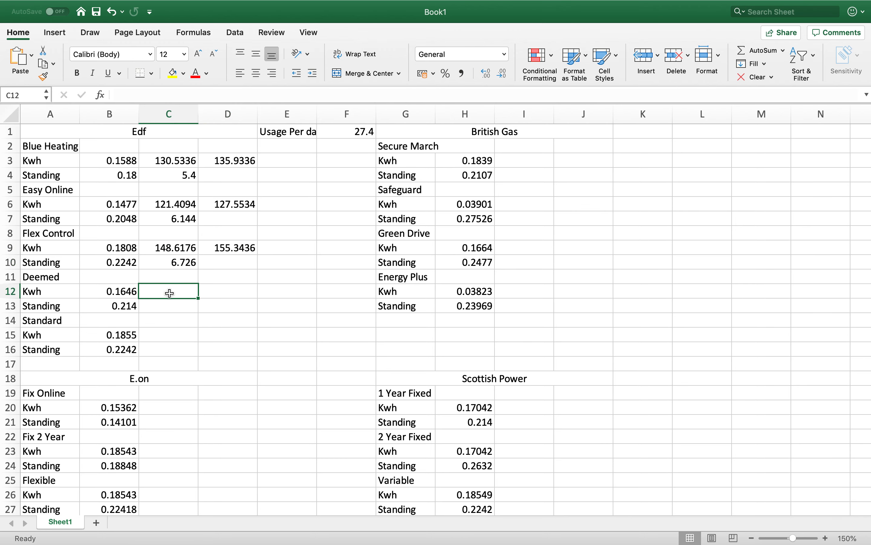
pyautogui.write('=')
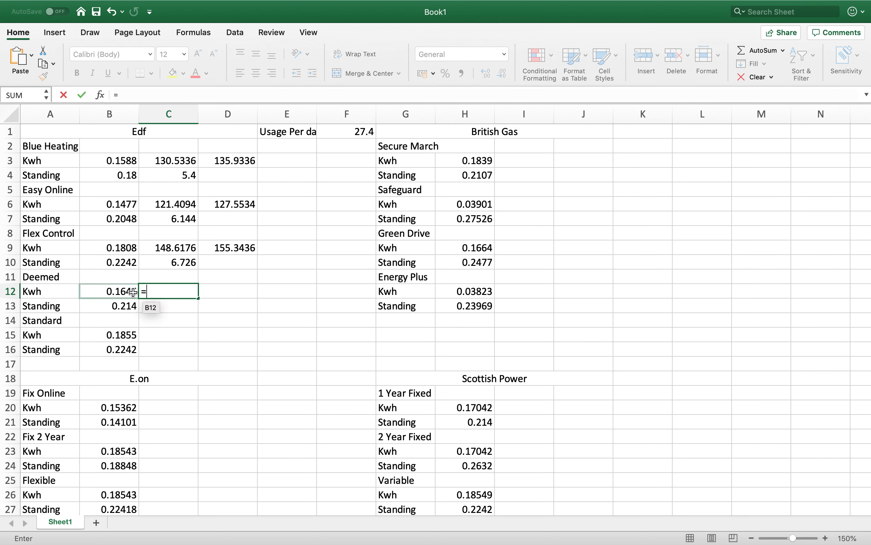
pyautogui.click(129, 291)
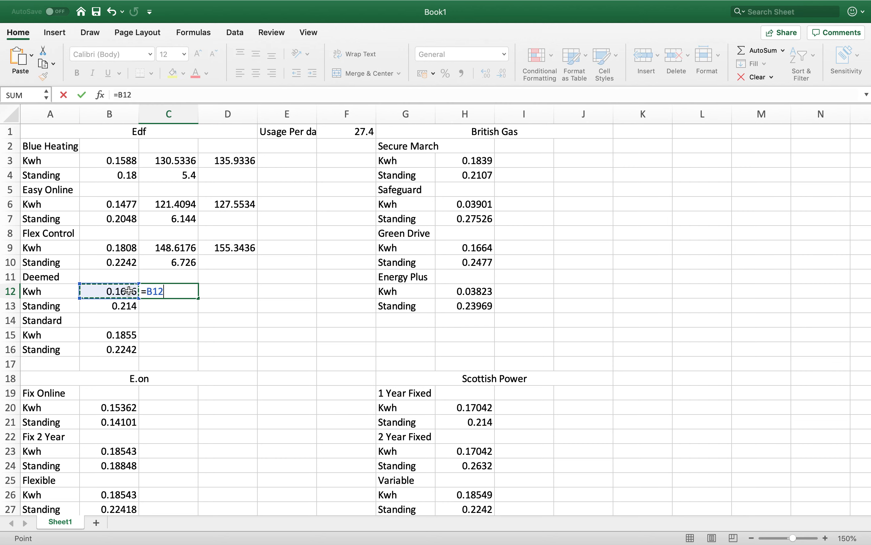
pyautogui.write('*')
pyautogui.click(347, 130)
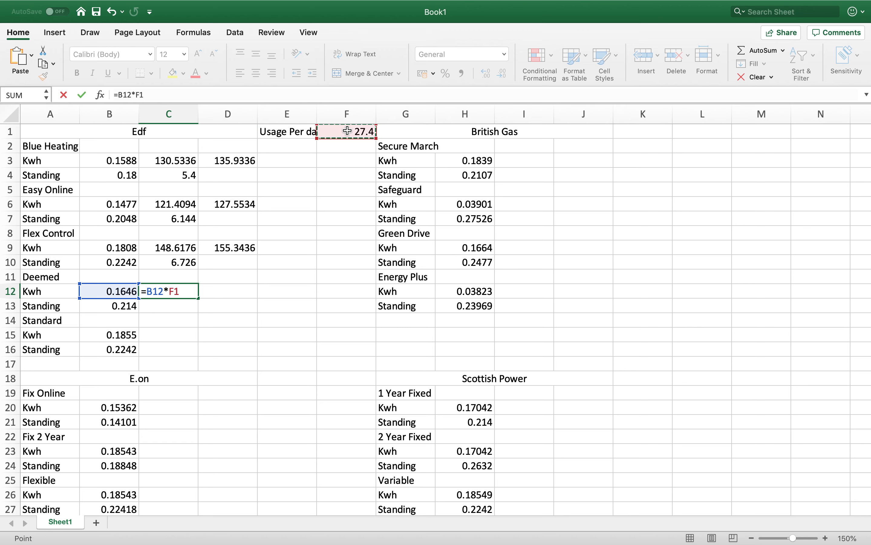
pyautogui.write('*')
pyautogui.write('30')
pyautogui.press('Return')
# - Calculate the Deemed tariff's 30-day standing charge in C13 with the formula =B13*30
pyautogui.write('=')
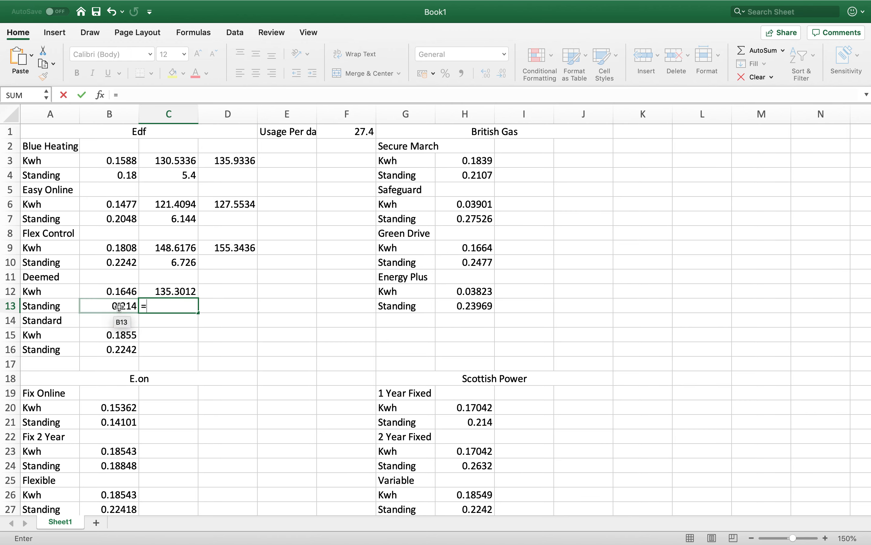
pyautogui.click(119, 306)
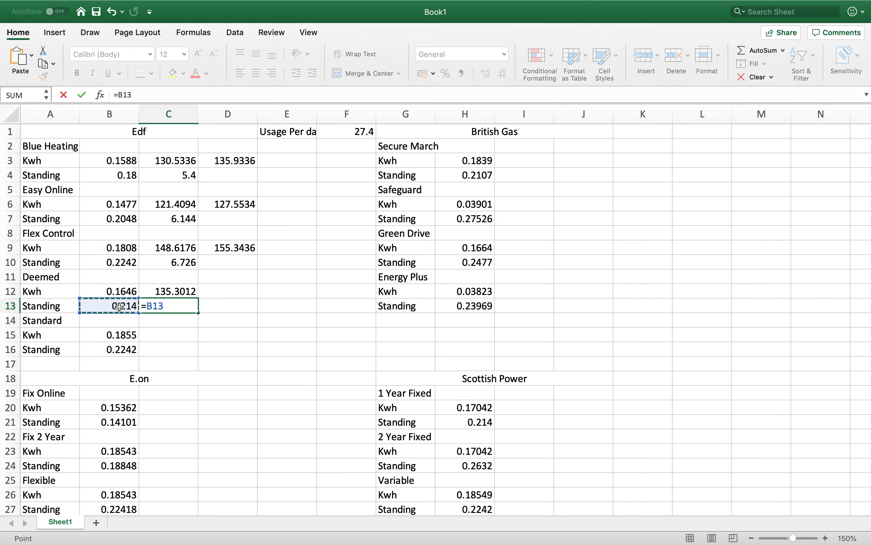
pyautogui.write('*30')
pyautogui.press('Return')
# - Total the Deemed tariff's 30-day Kwh and standing costs in D12 with the formula =C12+C13
pyautogui.click(230, 291)
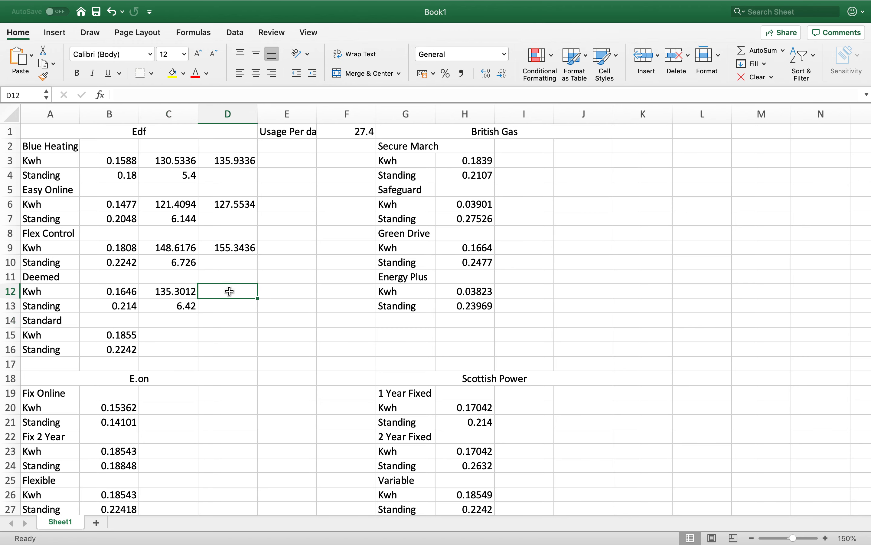
pyautogui.write('=')
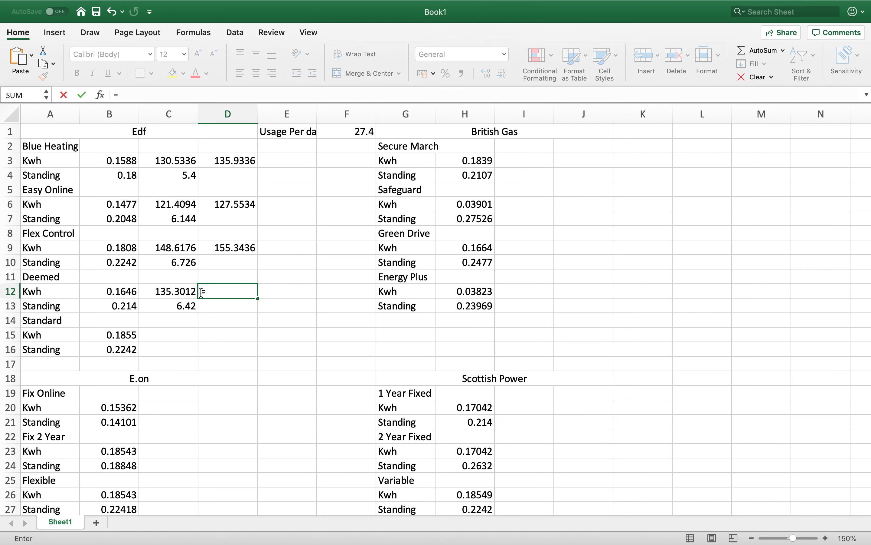
pyautogui.click(174, 292)
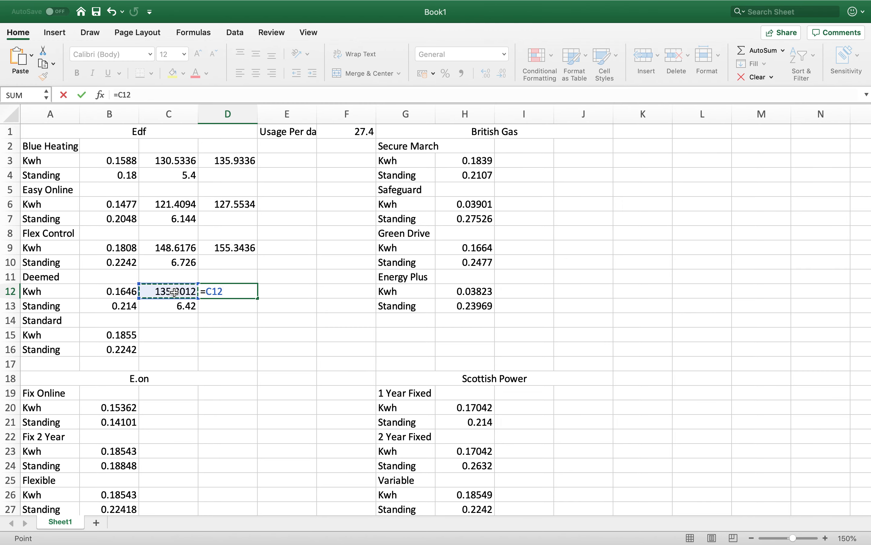
pyautogui.write('+')
pyautogui.click(176, 306)
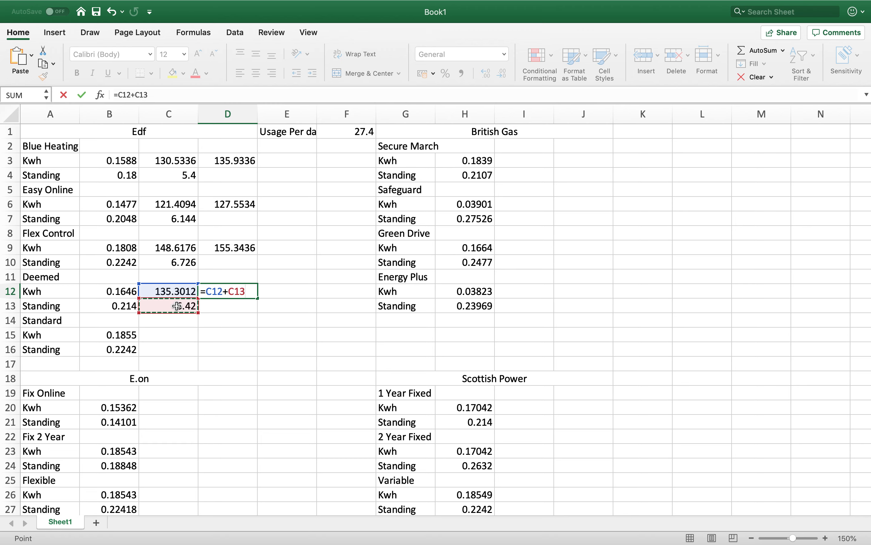
pyautogui.press('Return')
# - Calculate the Edf Standard tariff's 30-day Kwh cost in C15 with the formula =B15*F1*30
pyautogui.click(161, 336)
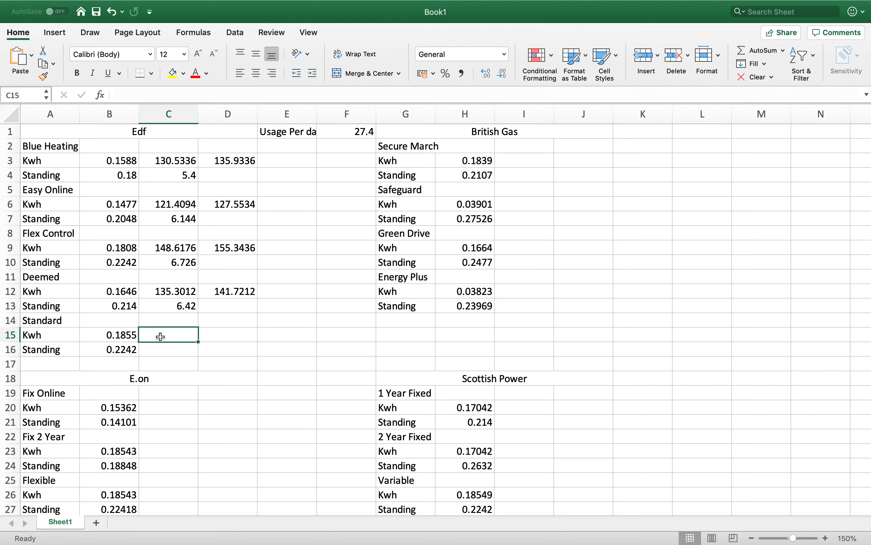
pyautogui.write('=')
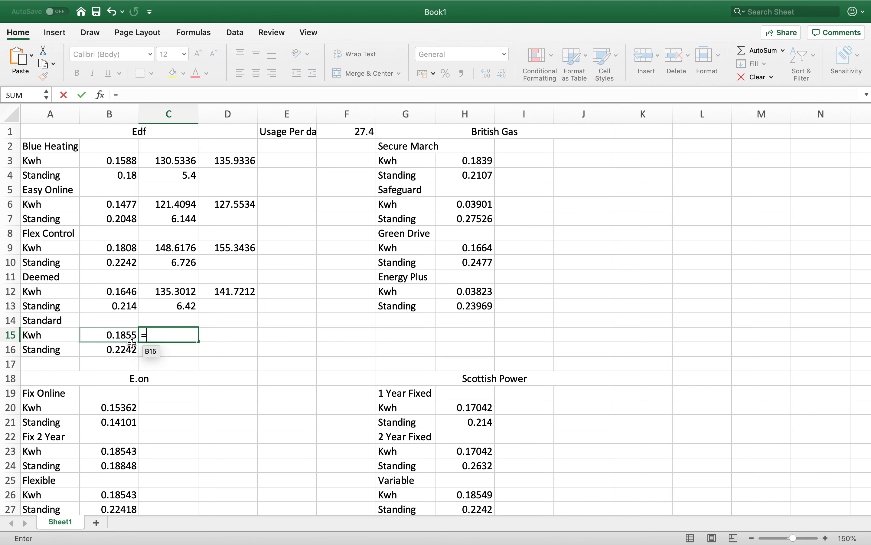
pyautogui.click(117, 337)
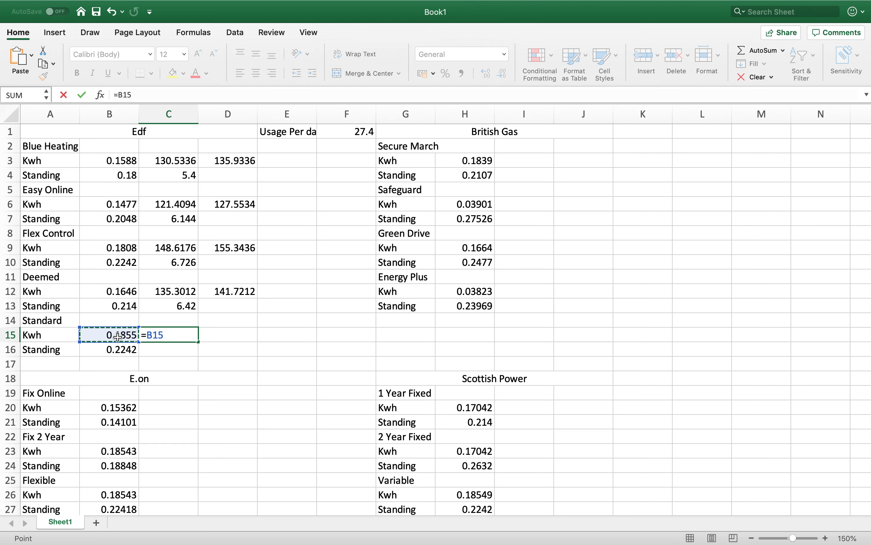
pyautogui.write('*')
pyautogui.click(346, 132)
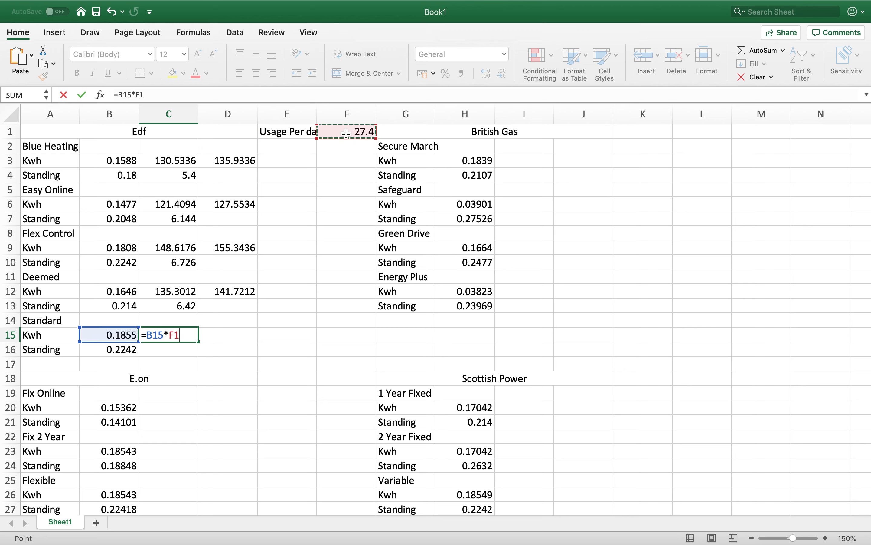
pyautogui.write('*30')
pyautogui.press('Return')
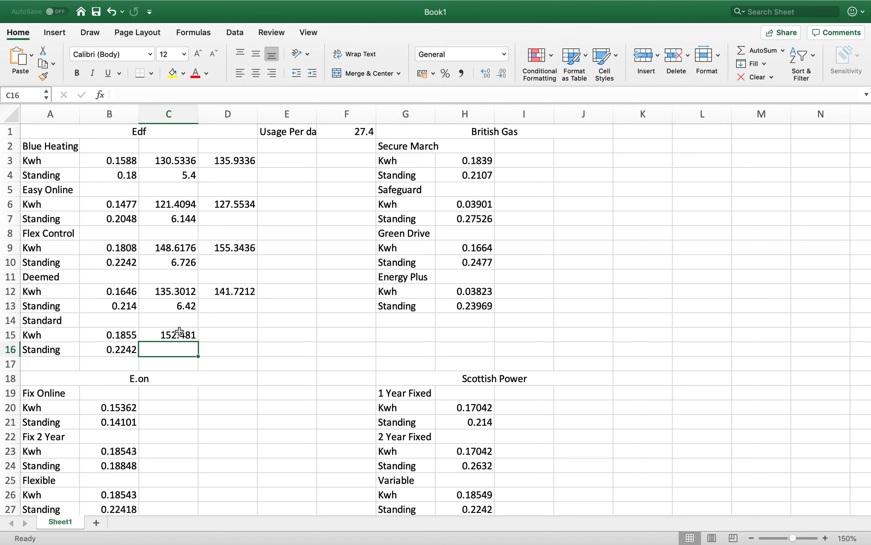
# - Calculate the Edf Standard tariff's 30-day standing charge in C16 with the formula =B16*30
pyautogui.write('=')
pyautogui.click(127, 349)
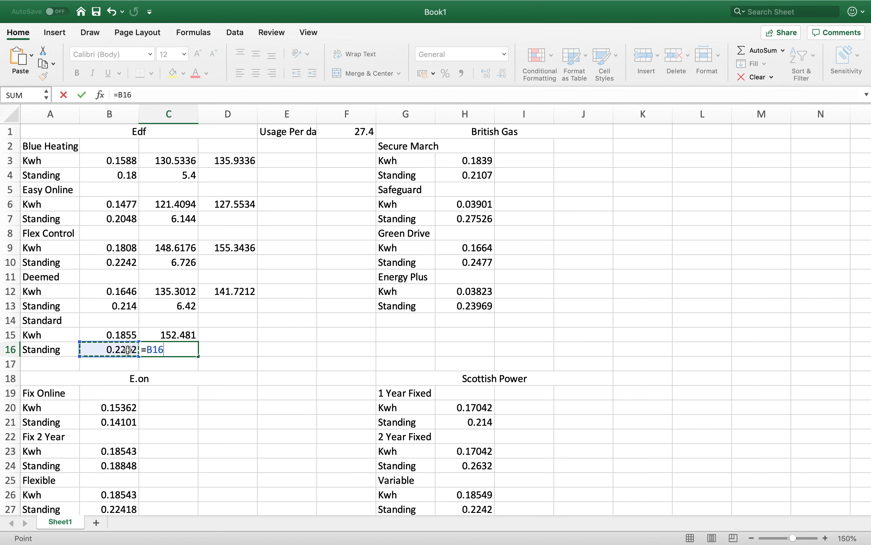
pyautogui.write('*30')
pyautogui.press('Return')
# - Total the Edf Standard tariff's 30-day Kwh and standing costs in D15 with the formula =C15+C16
pyautogui.click(229, 335)
pyautogui.write('=')
pyautogui.click(176, 334)
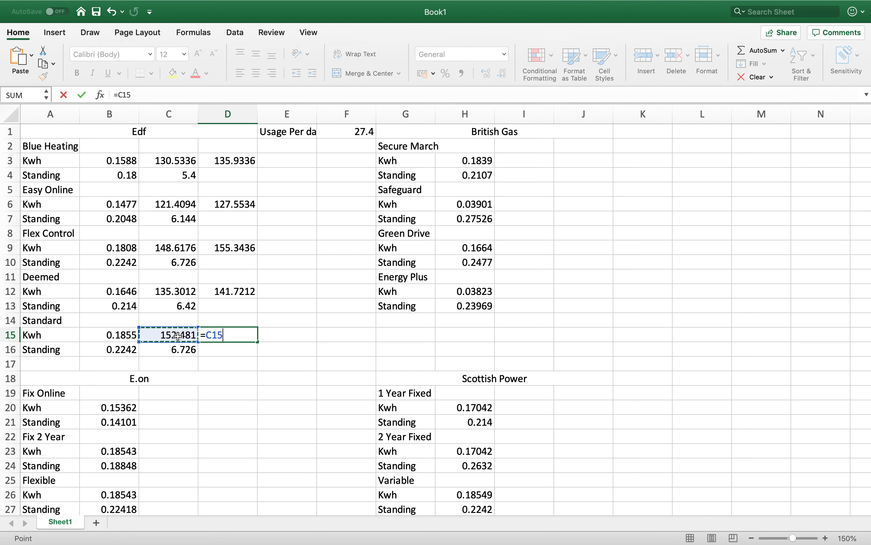
pyautogui.write('+')
pyautogui.click(183, 352)
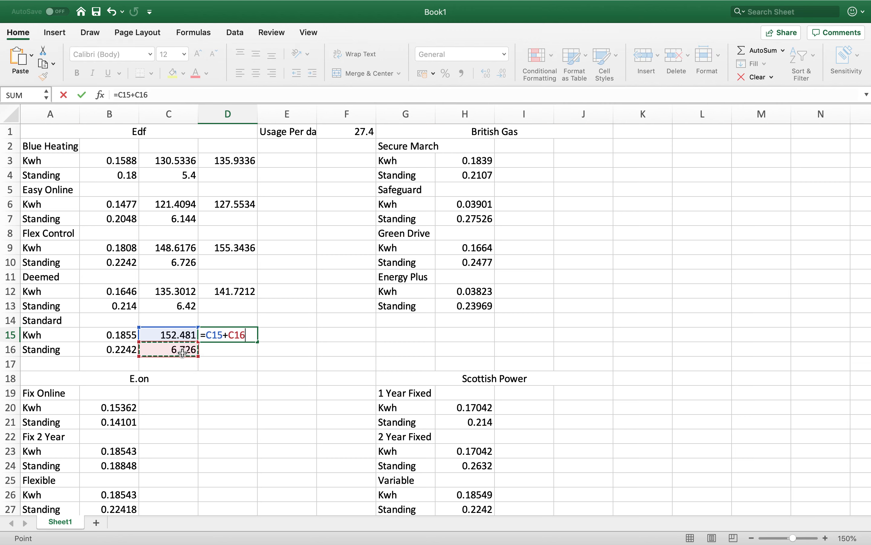
pyautogui.press('Return')
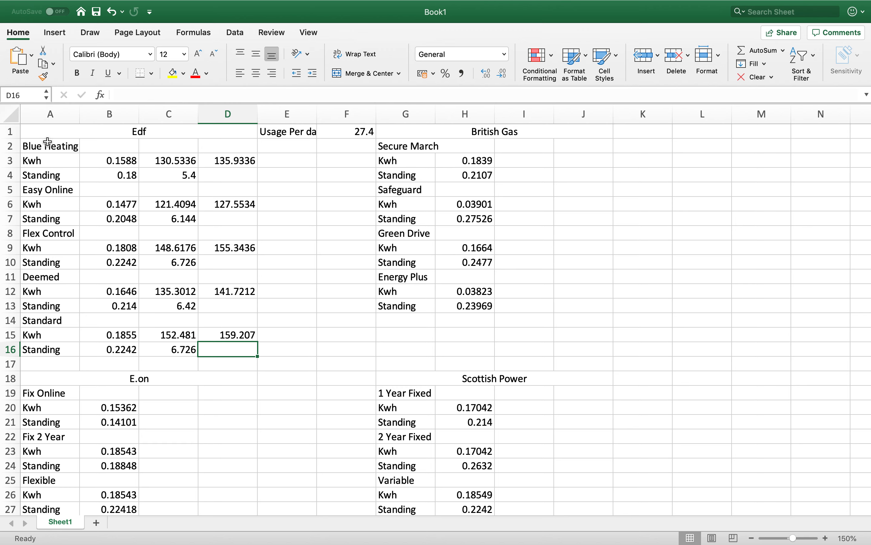
# - Unmerge the Edf heading in A1:D1 and apply All Borders to the Edf table in A1:D16
pyautogui.click(44, 132)
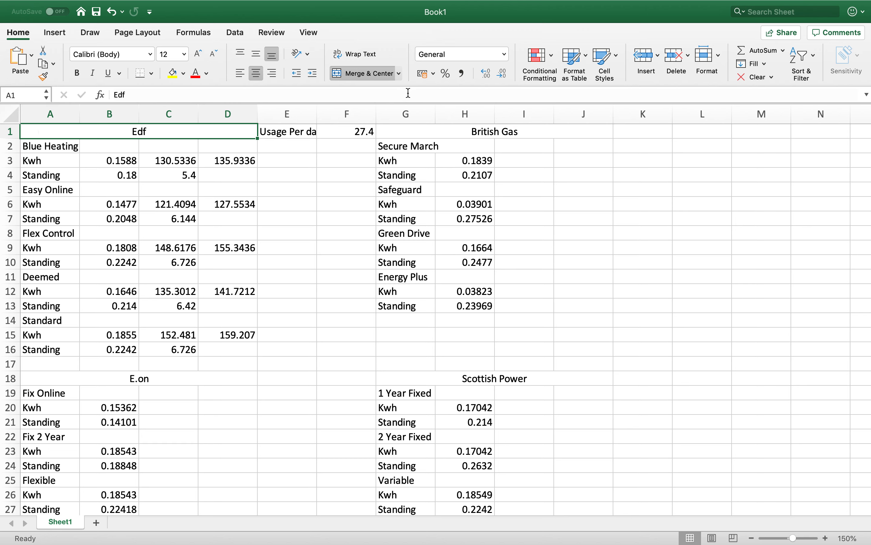
pyautogui.click(369, 74)
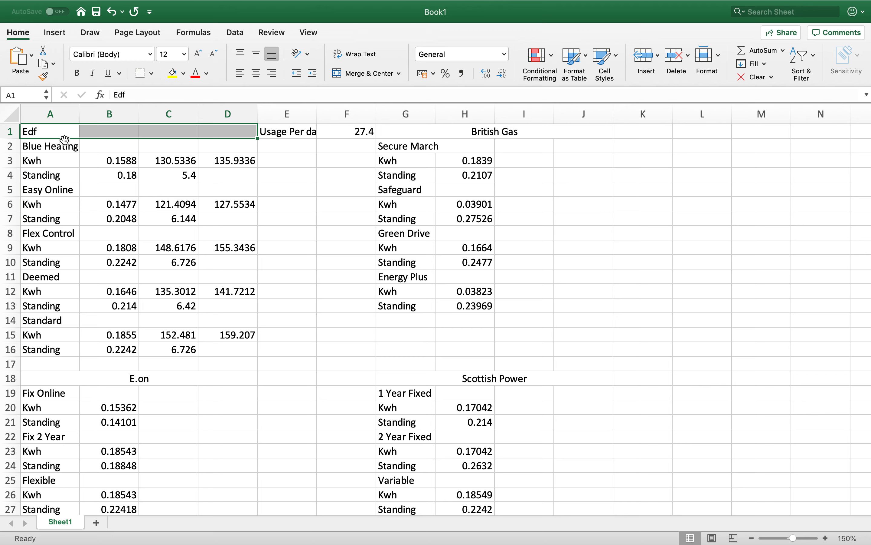
pyautogui.click(56, 128)
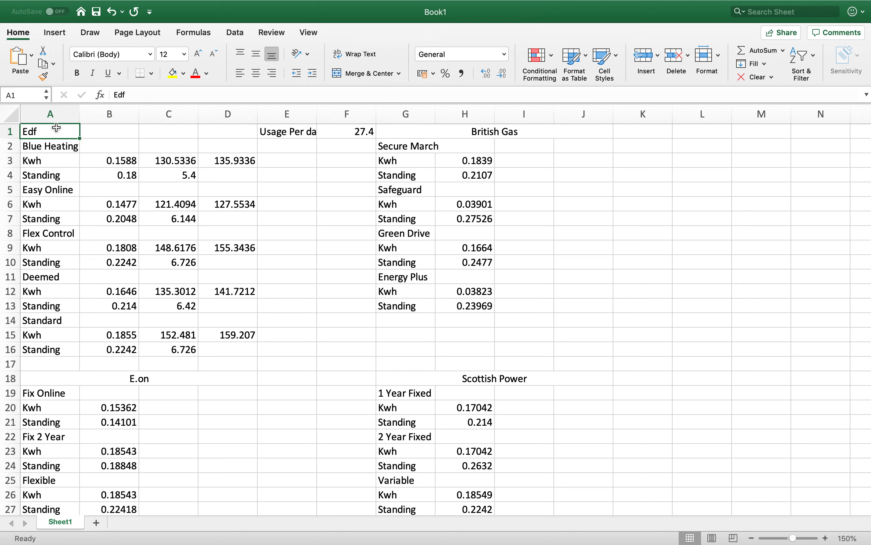
pyautogui.keyDown('shift'); pyautogui.click(247, 350); pyautogui.keyUp('shift')
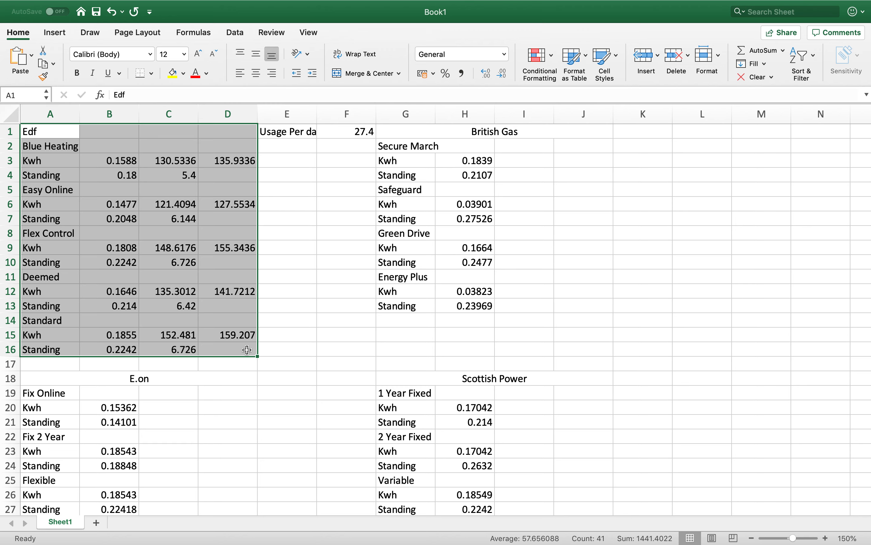
pyautogui.click(153, 71)
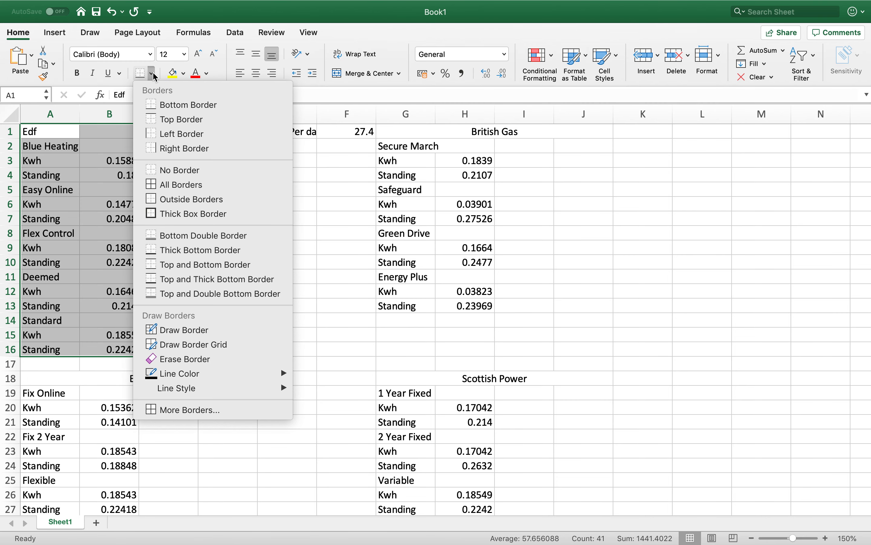
pyautogui.click(182, 185)
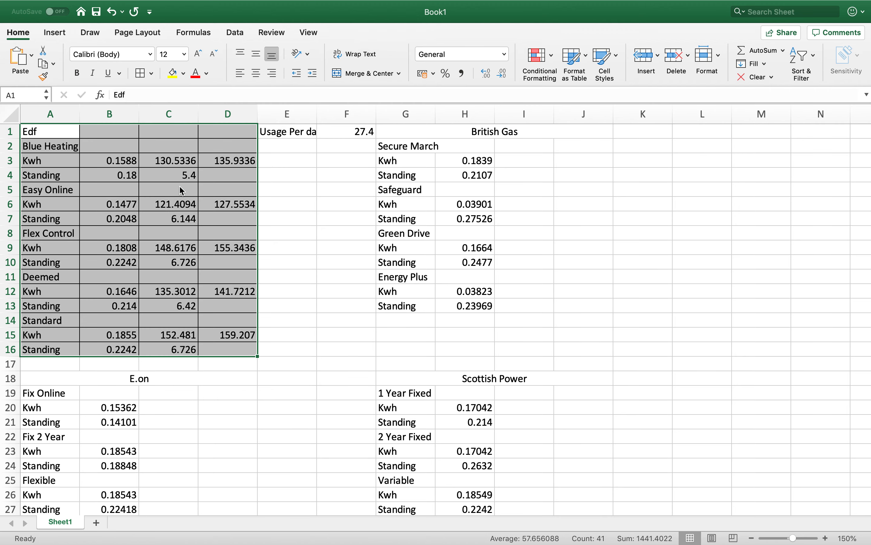
pyautogui.click(313, 230)
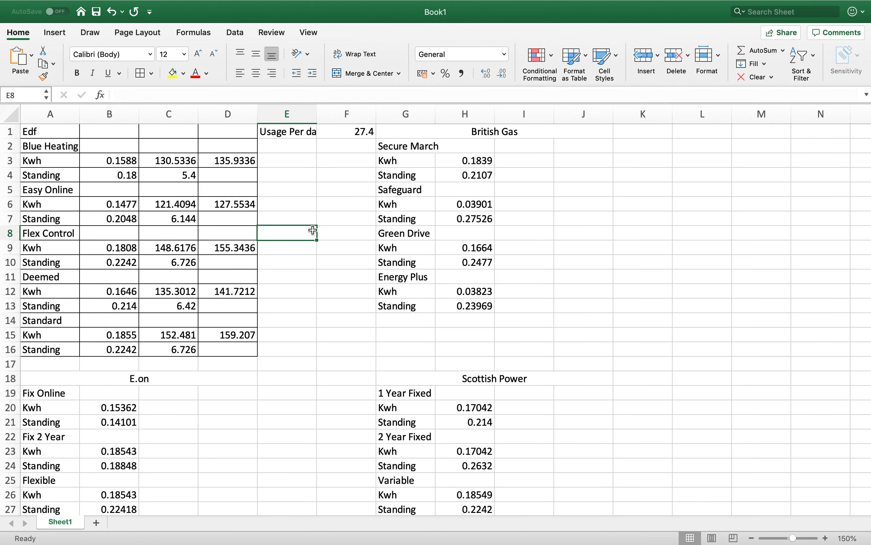
# - Merge and center the Edf heading across A1:D1
pyautogui.scroll(-1, 104, 204)
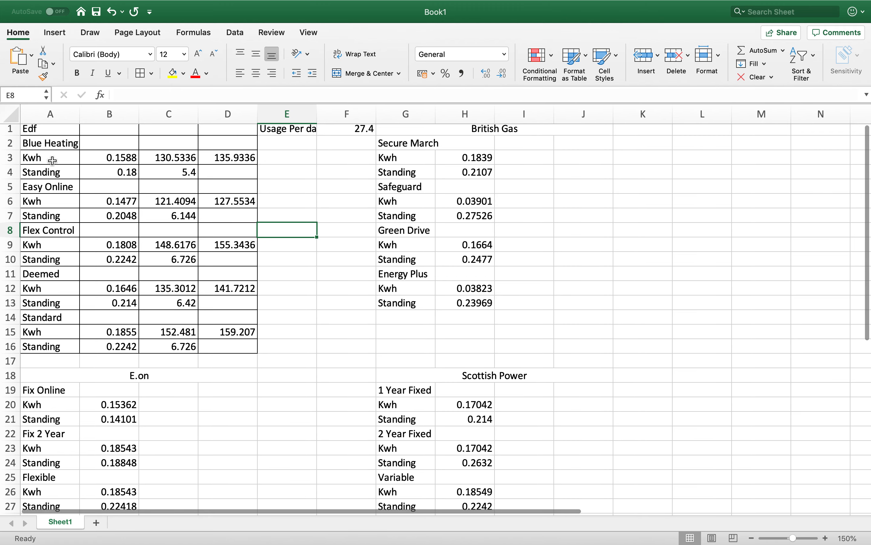
pyautogui.scroll(1, 52, 158)
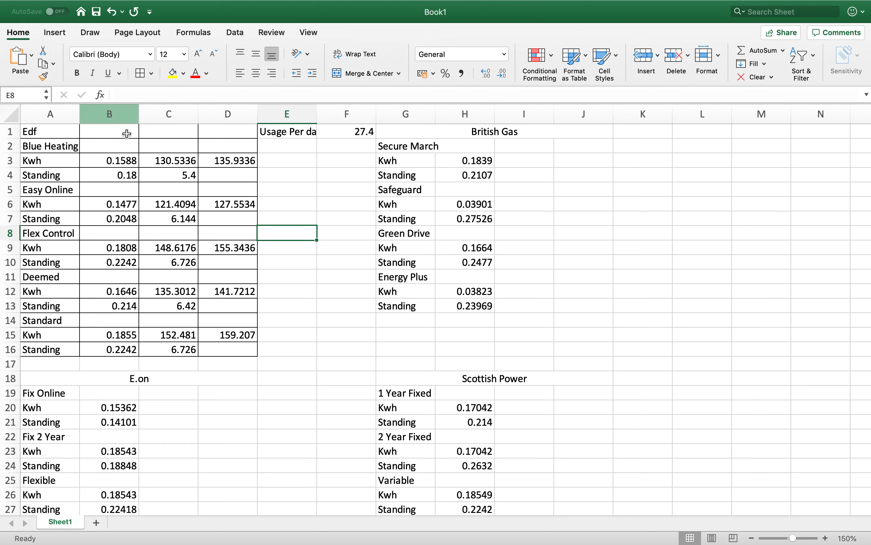
pyautogui.click(55, 130)
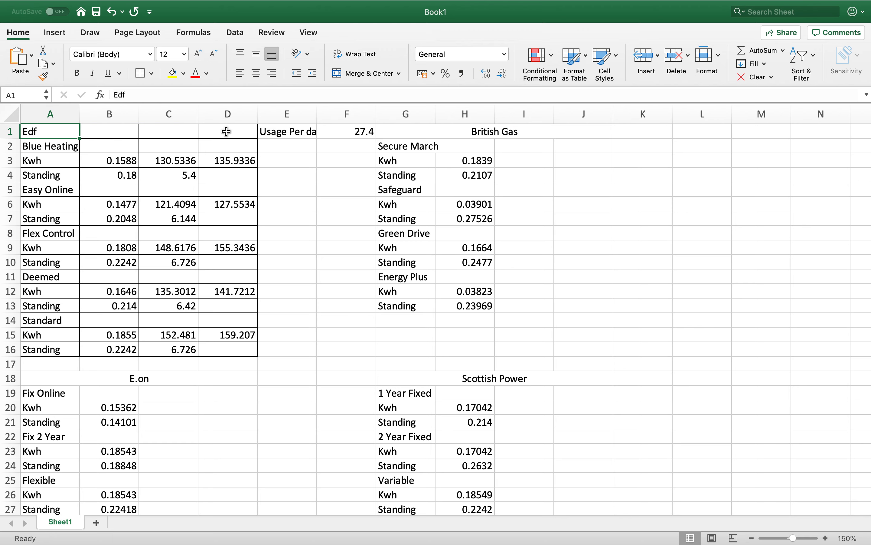
pyautogui.keyDown('shift'); pyautogui.click(226, 131); pyautogui.keyUp('shift')
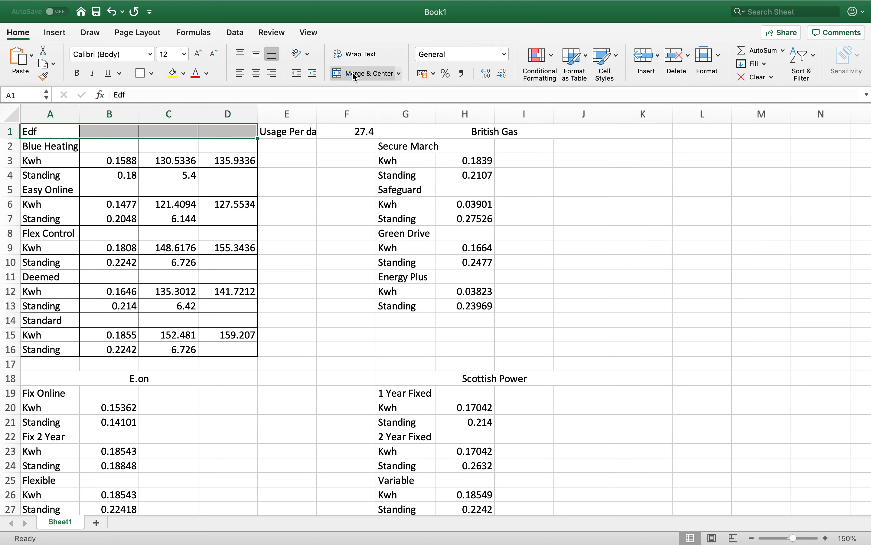
pyautogui.click(401, 75)
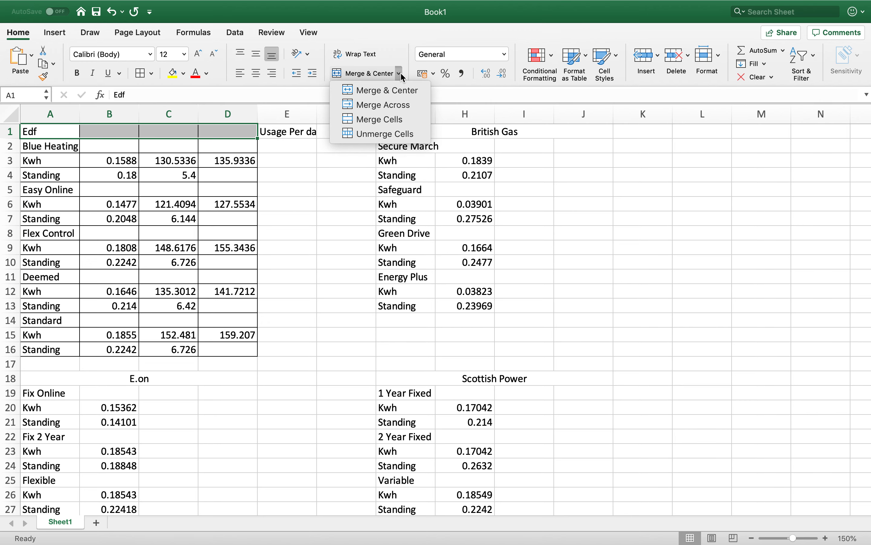
pyautogui.click(401, 75)
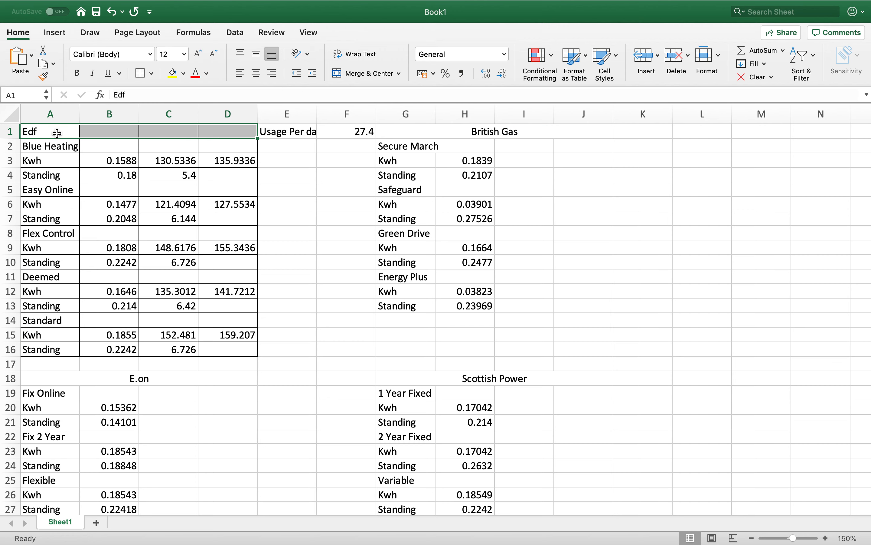
pyautogui.click(350, 75)
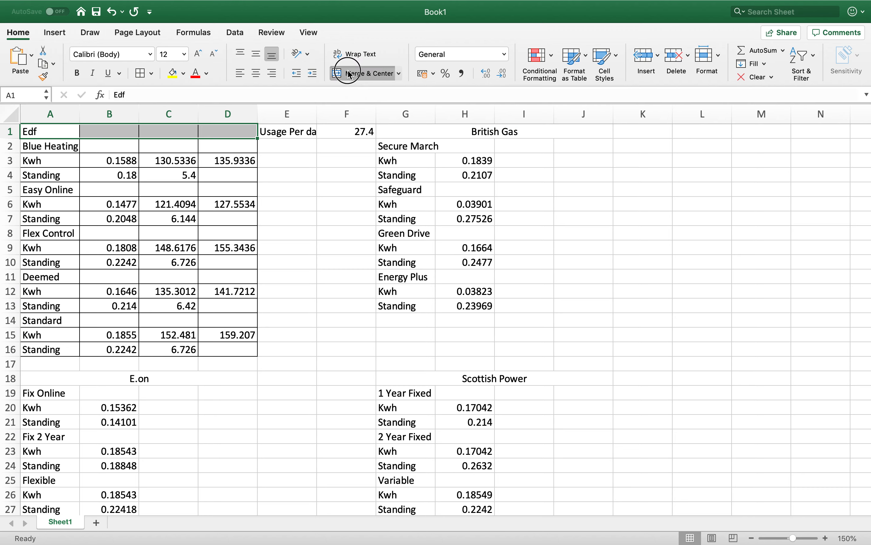
pyautogui.click(320, 201)
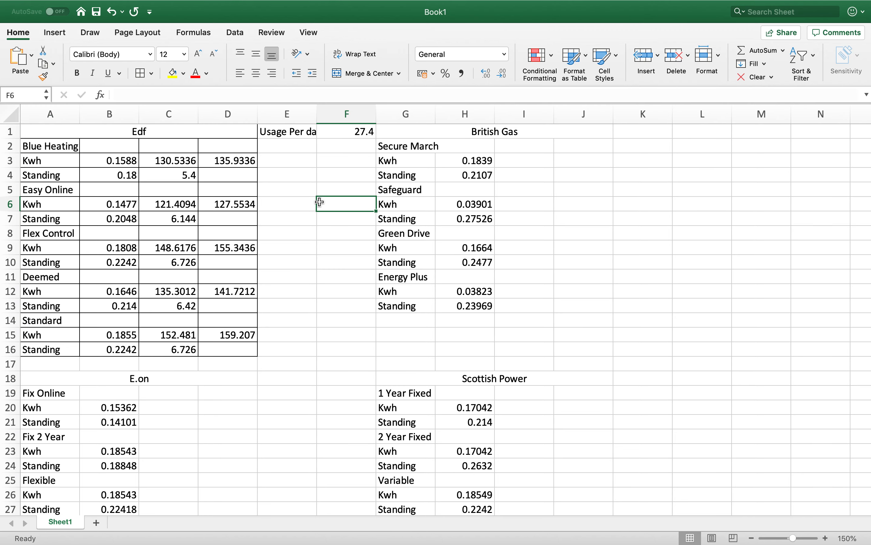
# - Undo the Edf heading merge and apply Merge & Center to A1:D1 again
pyautogui.click(112, 12)
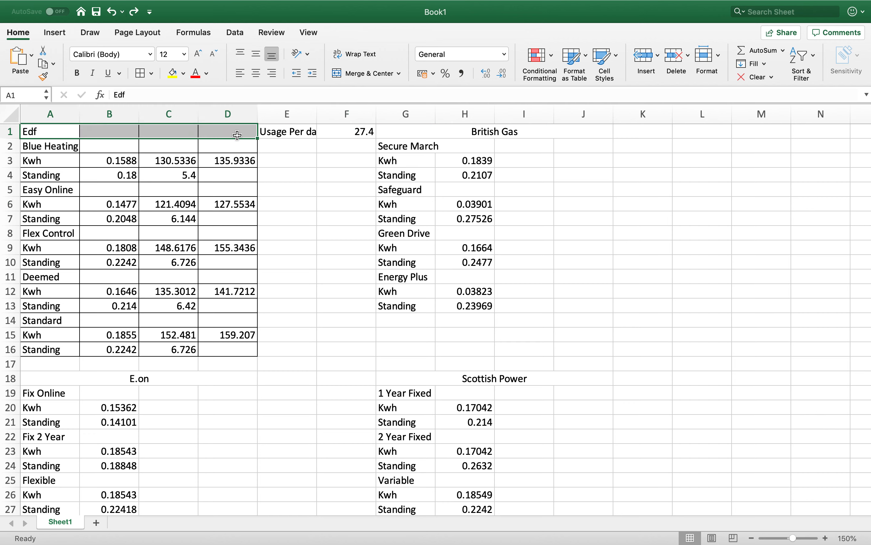
pyautogui.click(352, 72)
pyautogui.click(330, 171)
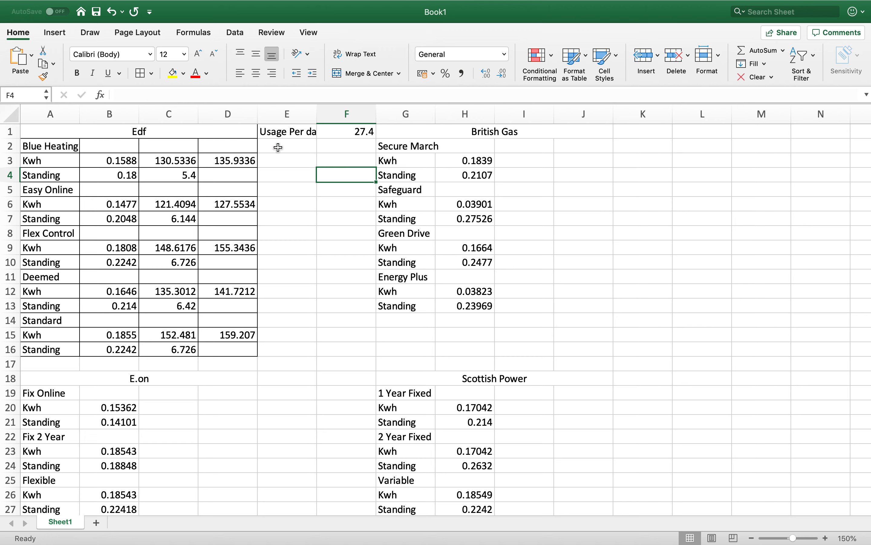
# - Try formatting the Edf heading with bold white text and a red background, and undo that formatting
pyautogui.click(225, 132)
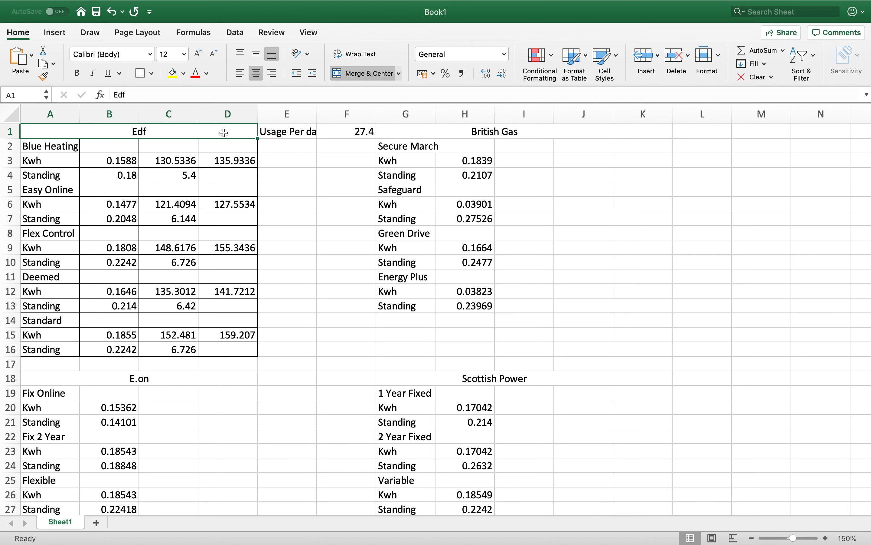
pyautogui.rightClick(224, 133)
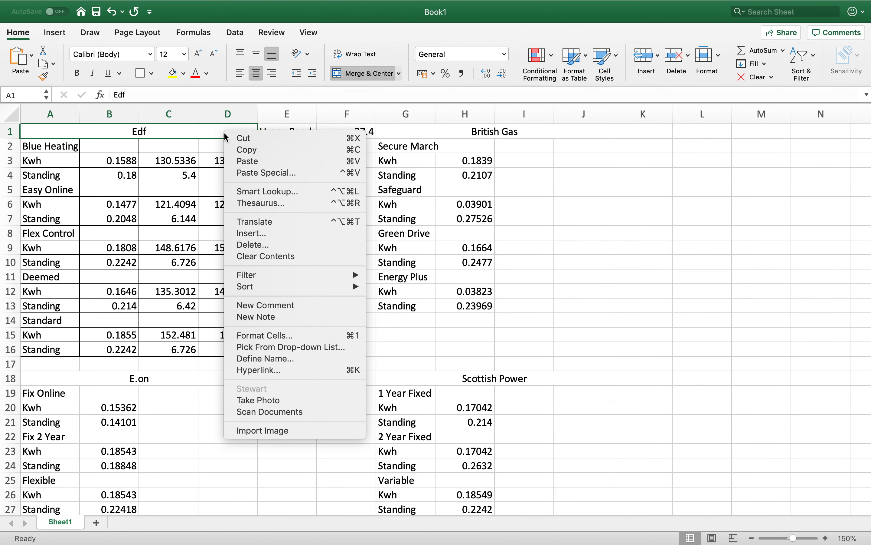
pyautogui.click(271, 336)
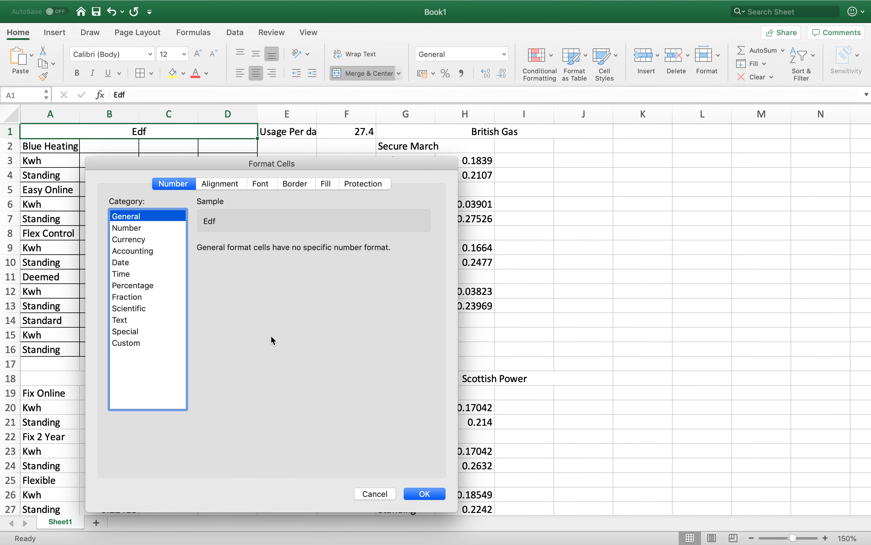
pyautogui.click(261, 184)
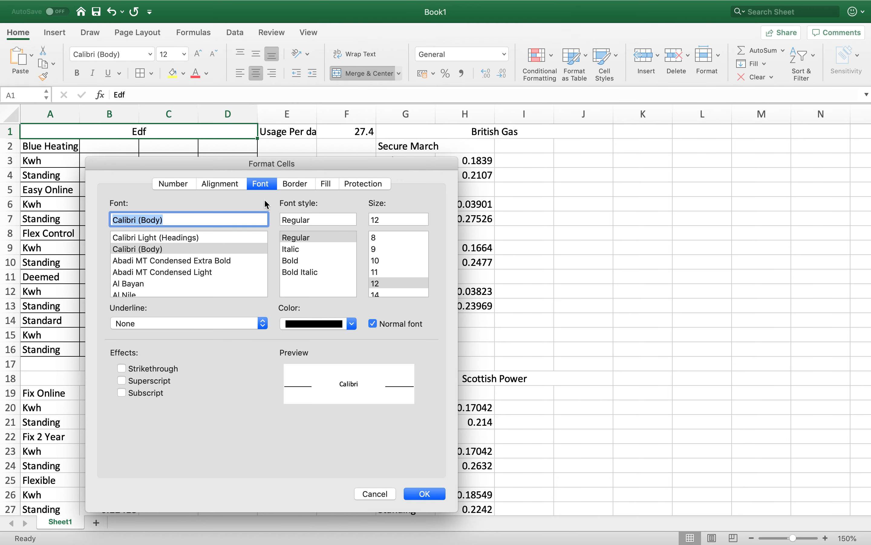
pyautogui.click(294, 261)
pyautogui.click(353, 325)
pyautogui.click(290, 378)
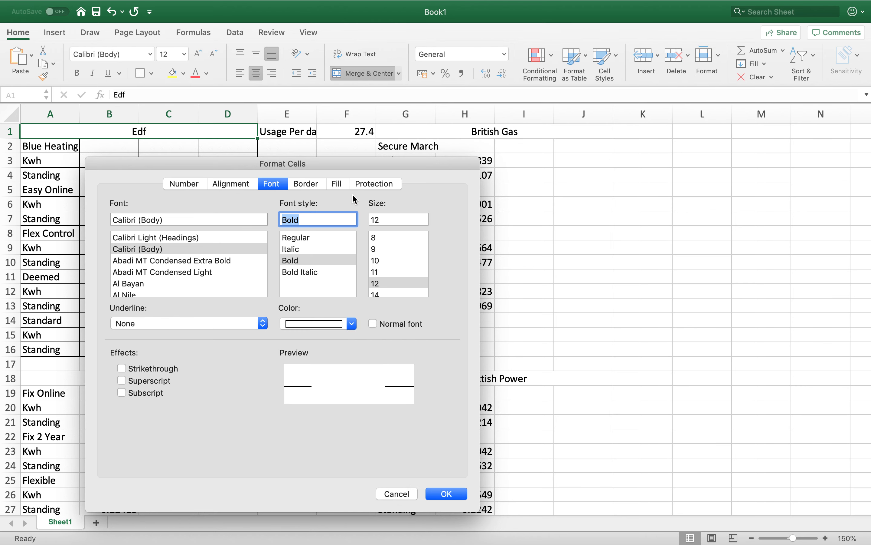
pyautogui.click(338, 185)
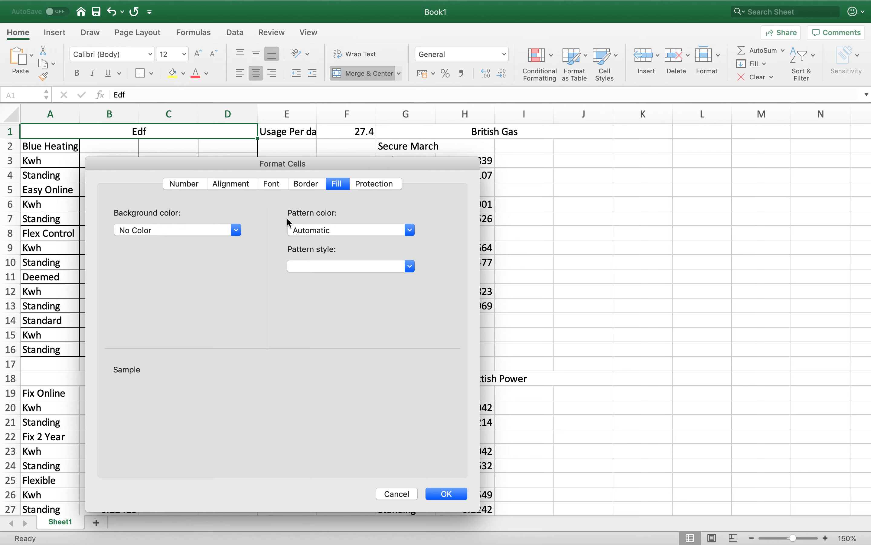
pyautogui.click(238, 231)
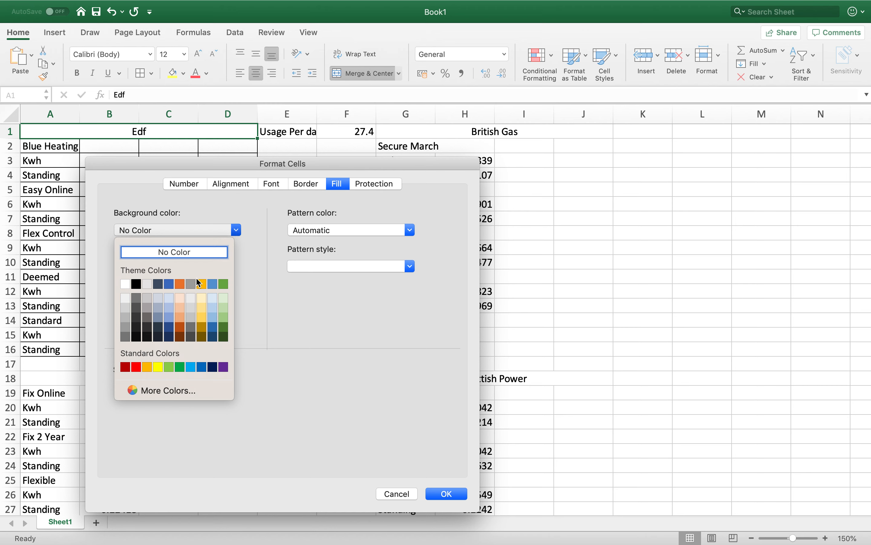
pyautogui.click(136, 367)
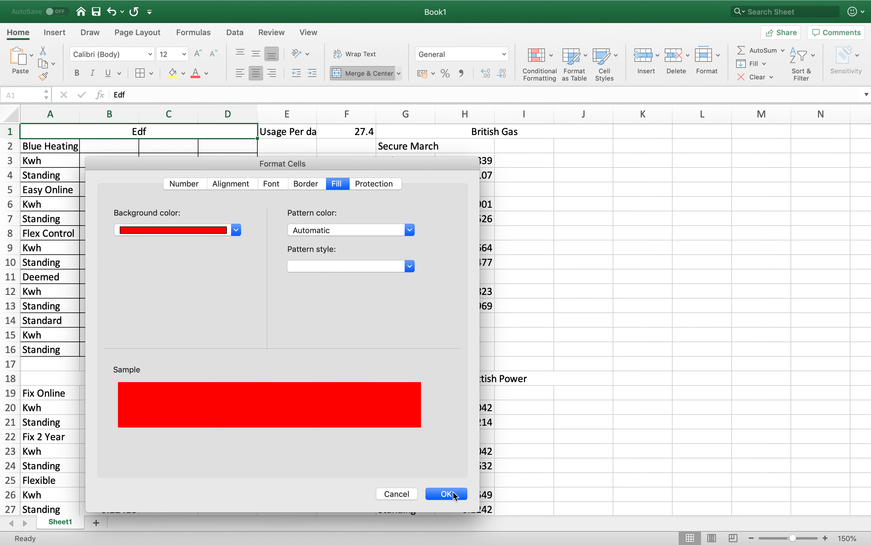
pyautogui.click(455, 495)
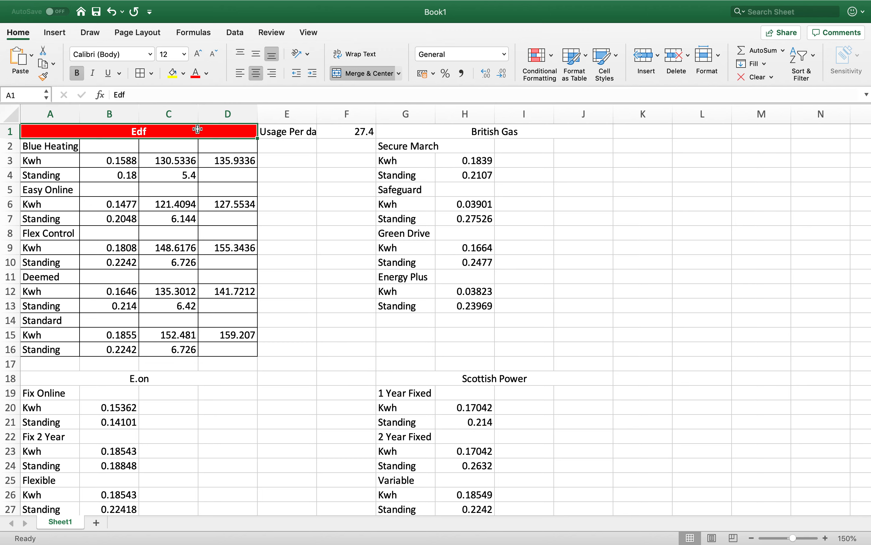
pyautogui.click(112, 14)
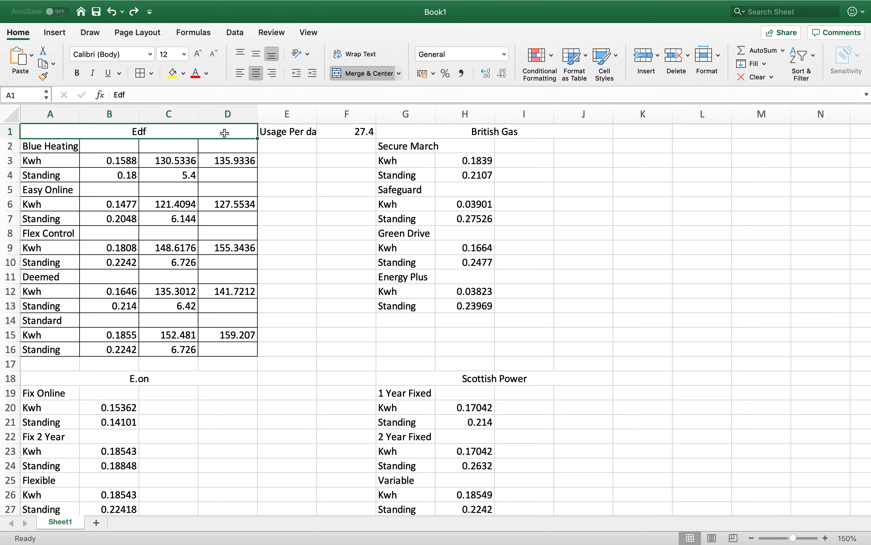
# - Format the Edf heading cell with a red background and bold, very light gray text
pyautogui.rightClick(242, 132)
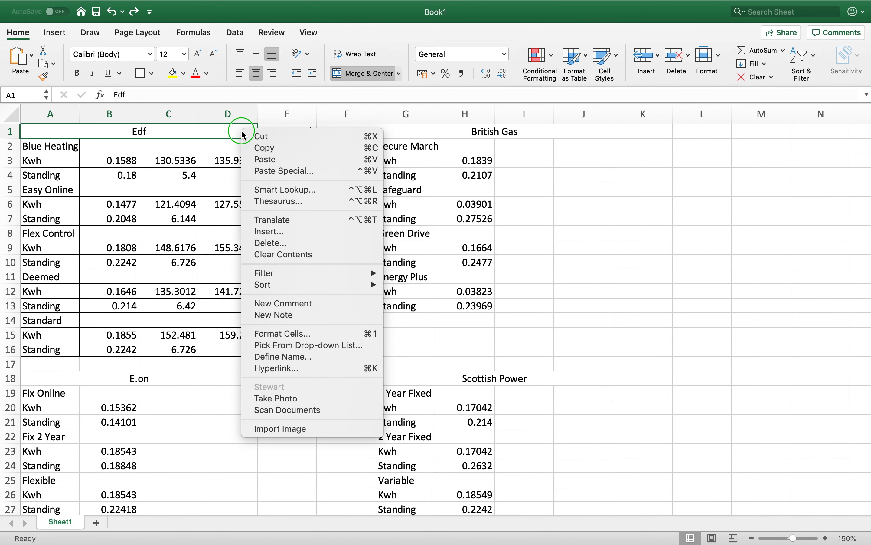
pyautogui.click(287, 333)
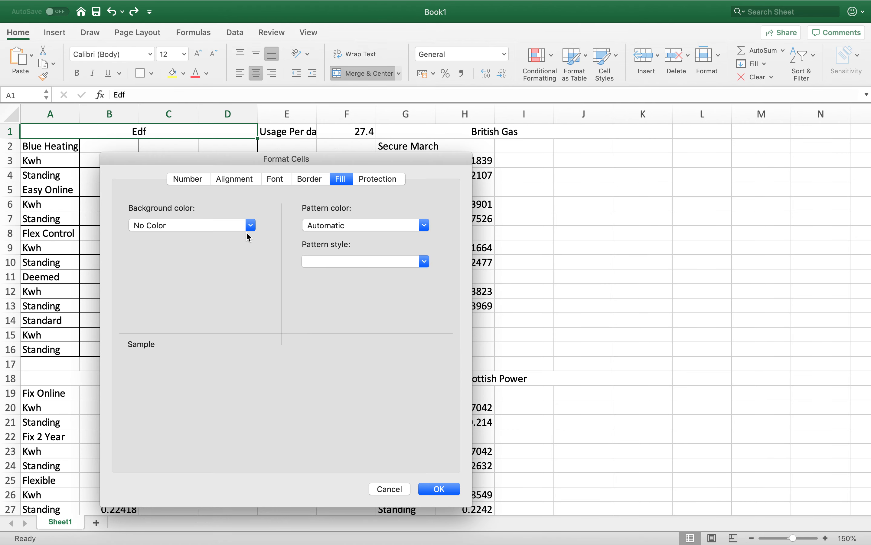
pyautogui.click(250, 225)
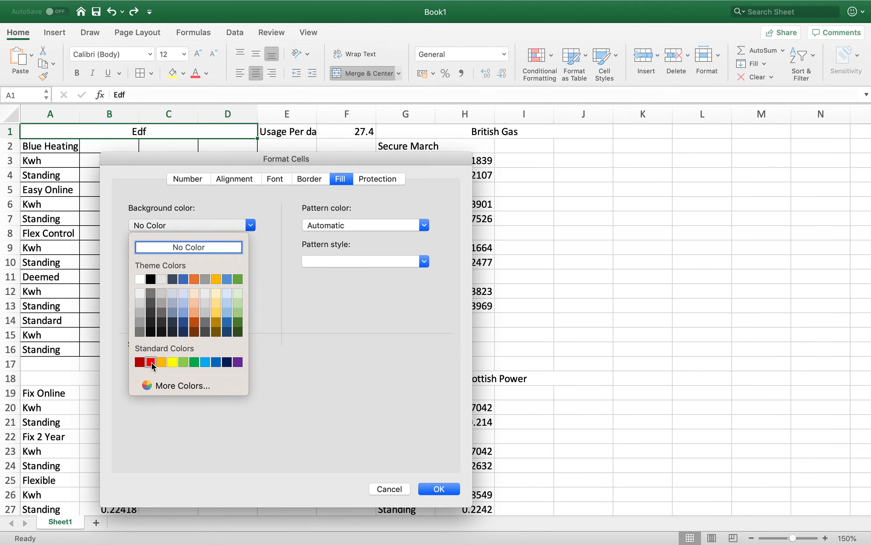
pyautogui.click(151, 363)
pyautogui.click(283, 180)
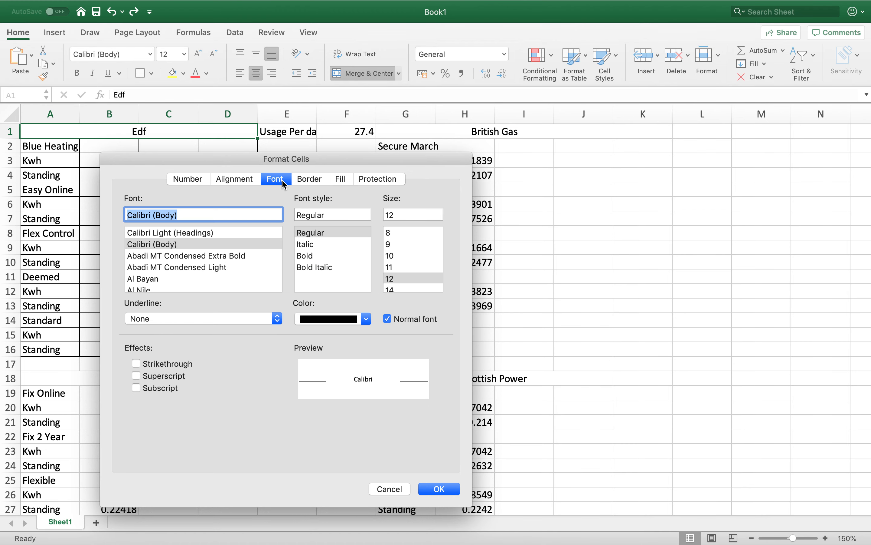
pyautogui.click(367, 320)
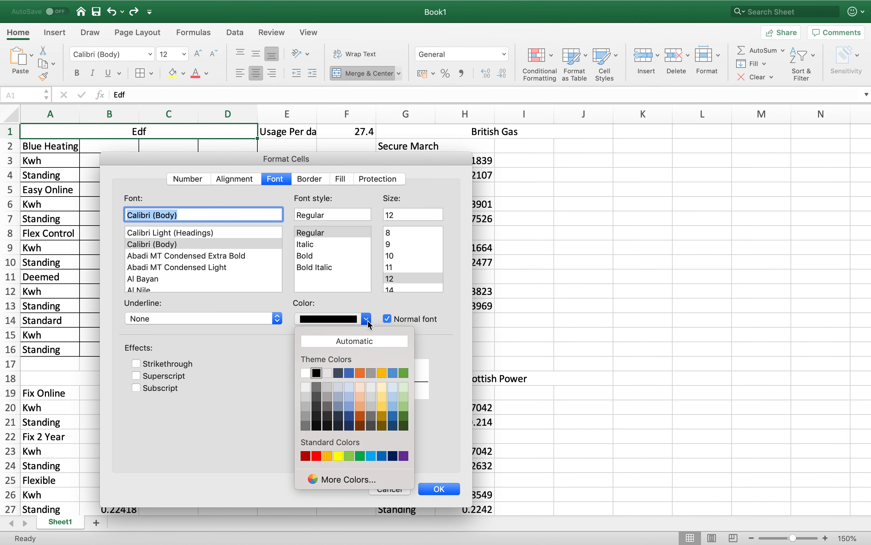
pyautogui.click(307, 384)
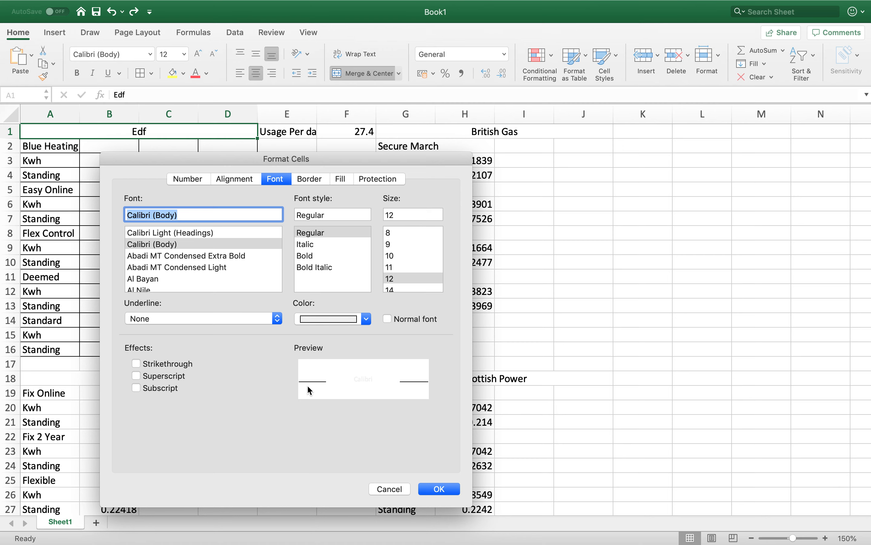
pyautogui.click(305, 255)
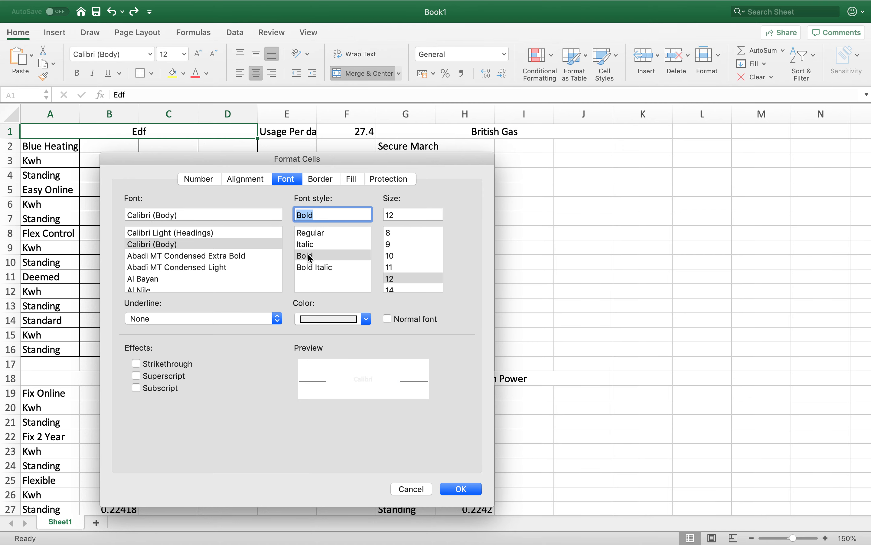
pyautogui.click(462, 489)
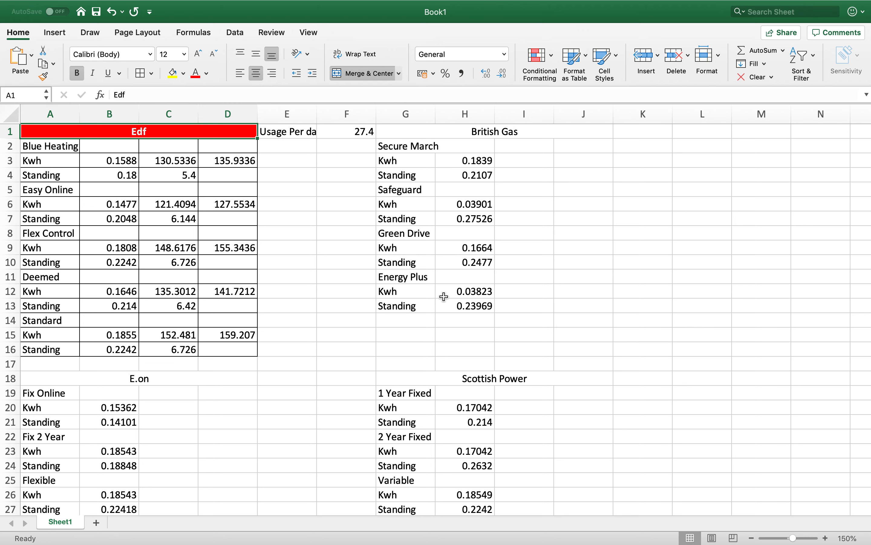
# - Format the British Gas heading cell with bold white text and a standard light blue background
pyautogui.click(417, 135)
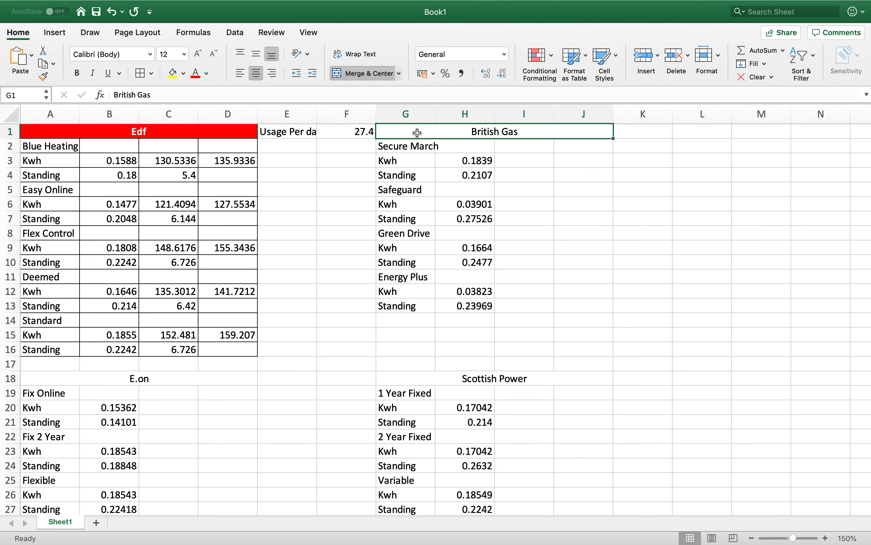
pyautogui.rightClick(418, 132)
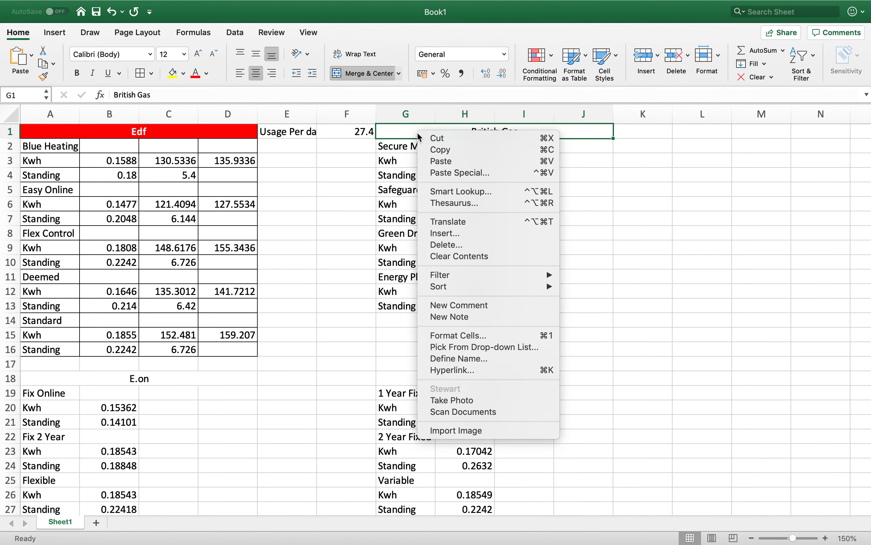
pyautogui.click(472, 335)
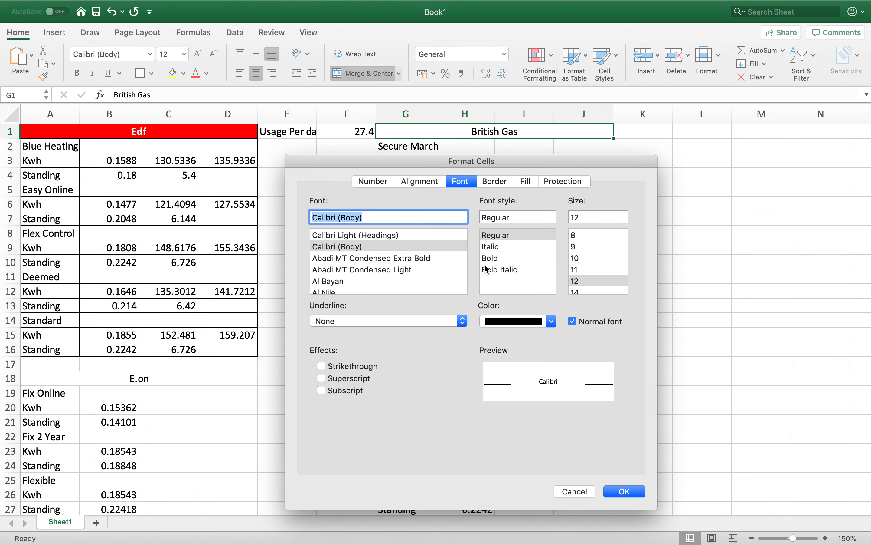
pyautogui.click(531, 321)
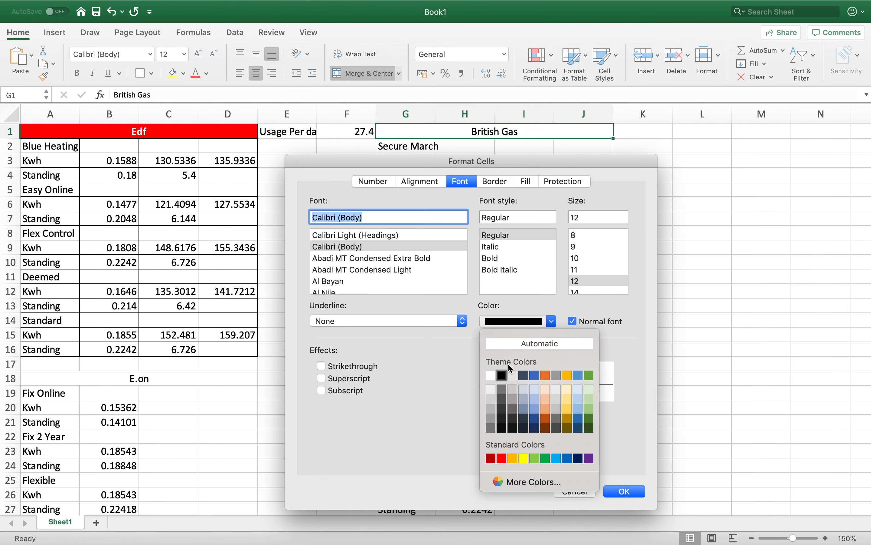
pyautogui.click(492, 382)
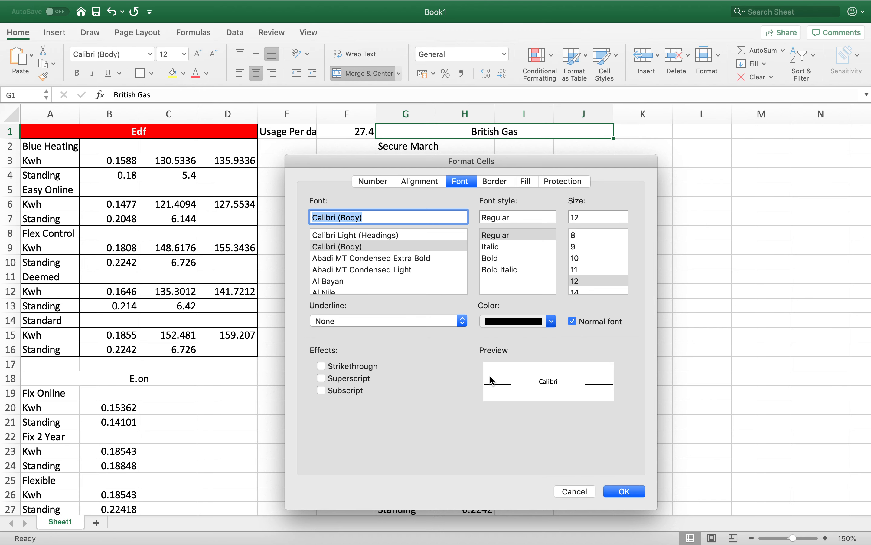
pyautogui.click(490, 258)
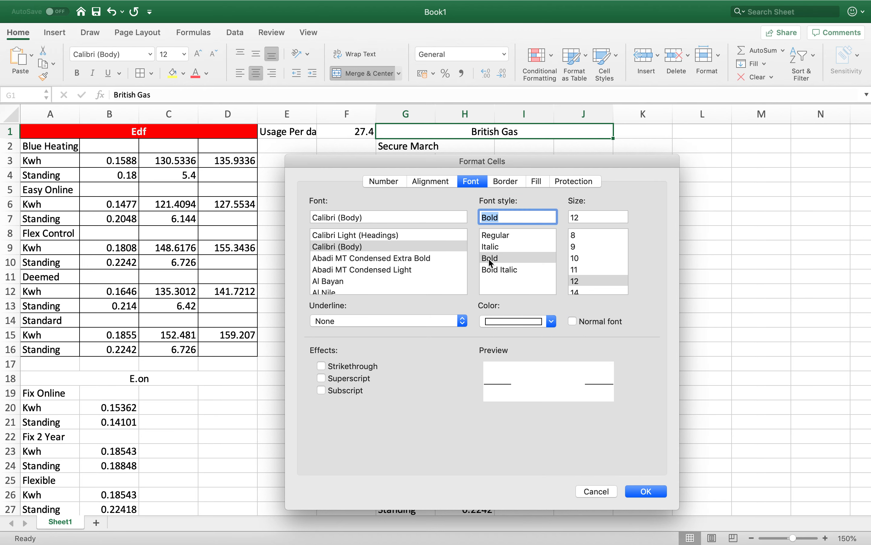
pyautogui.click(540, 183)
pyautogui.click(436, 227)
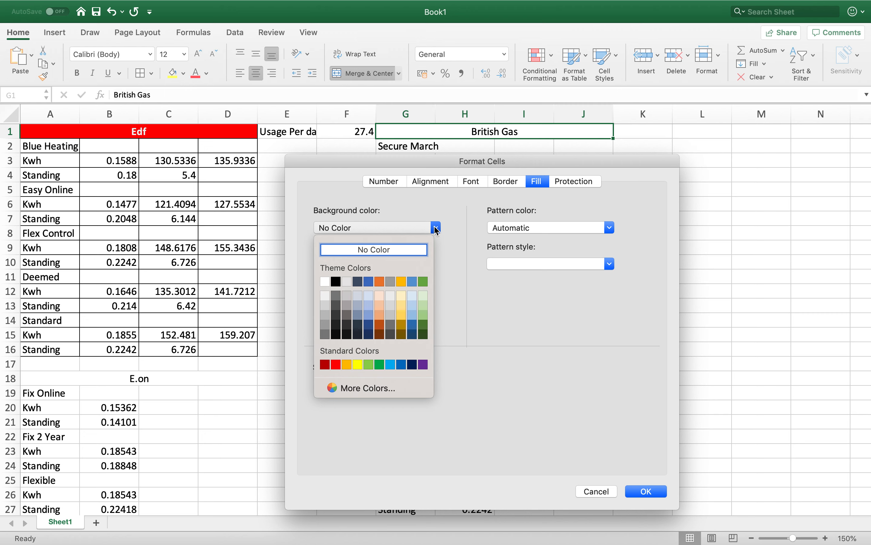
pyautogui.click(392, 365)
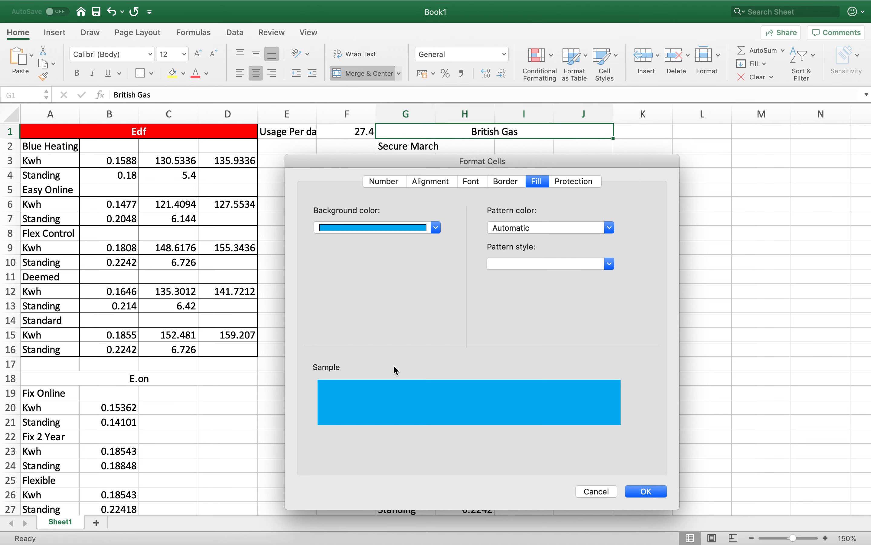
pyautogui.click(646, 492)
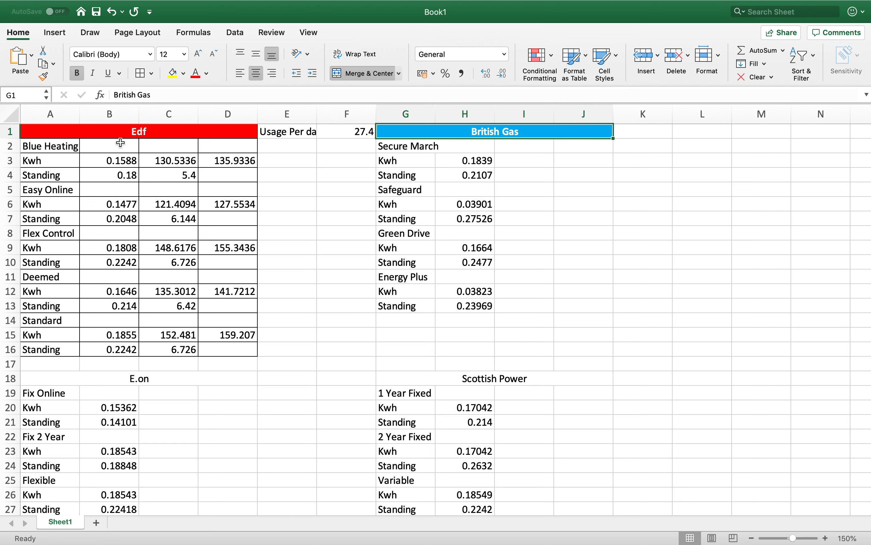
# - Try merging and centering the Easy Online label across A5:D5, and undo the merge
pyautogui.click(68, 193)
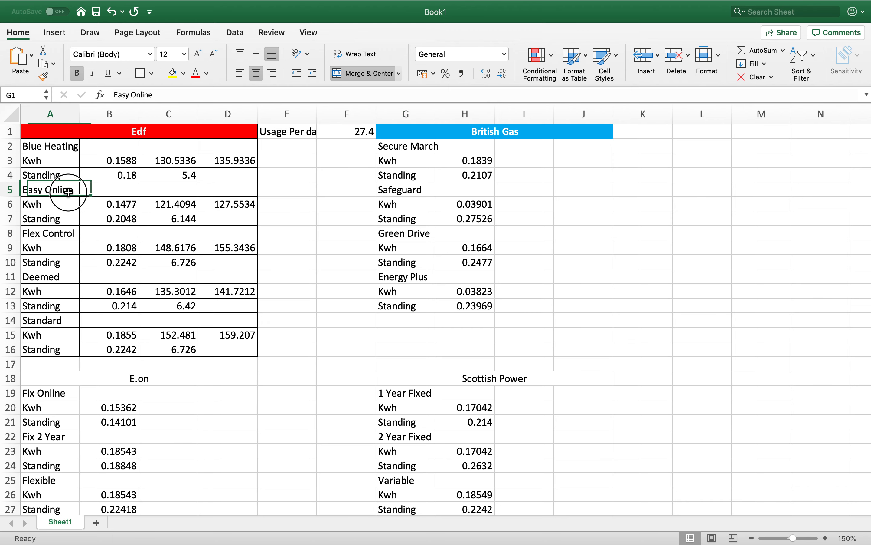
pyautogui.keyDown('shift'); pyautogui.click(214, 188); pyautogui.keyUp('shift')
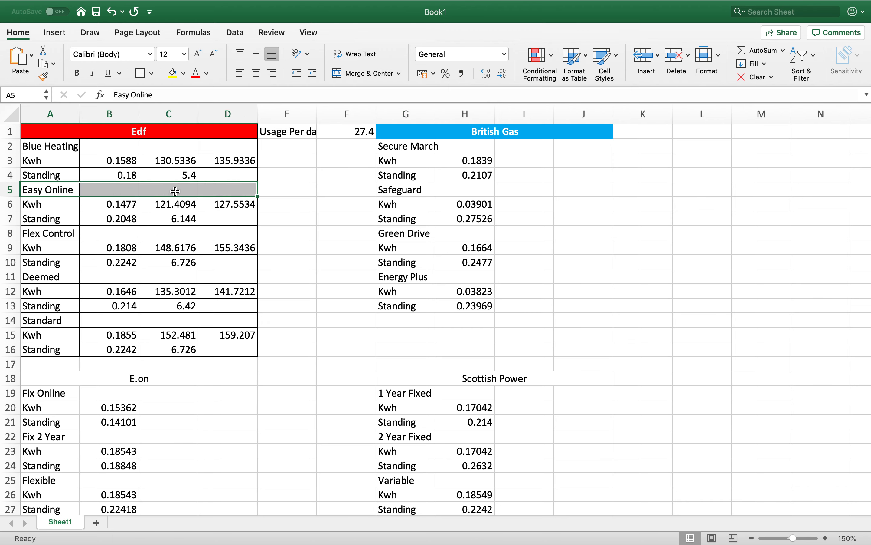
pyautogui.click(346, 78)
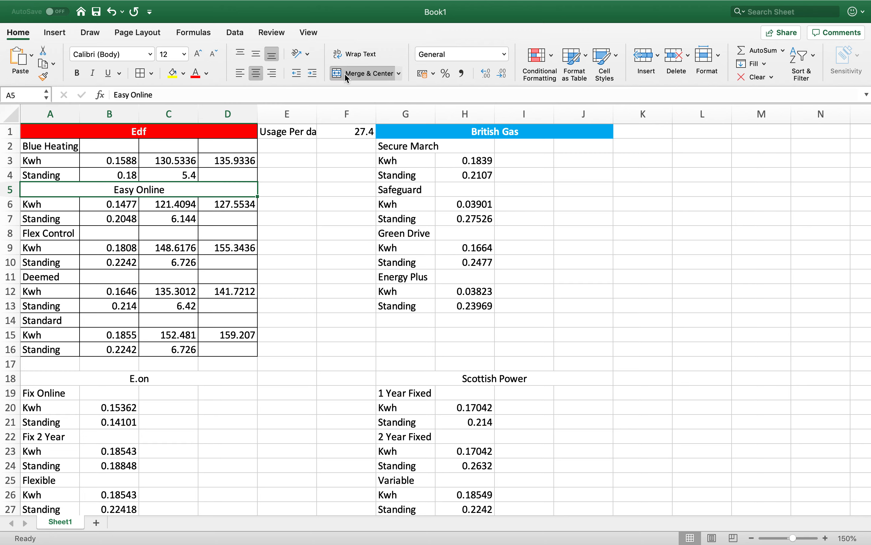
pyautogui.click(309, 183)
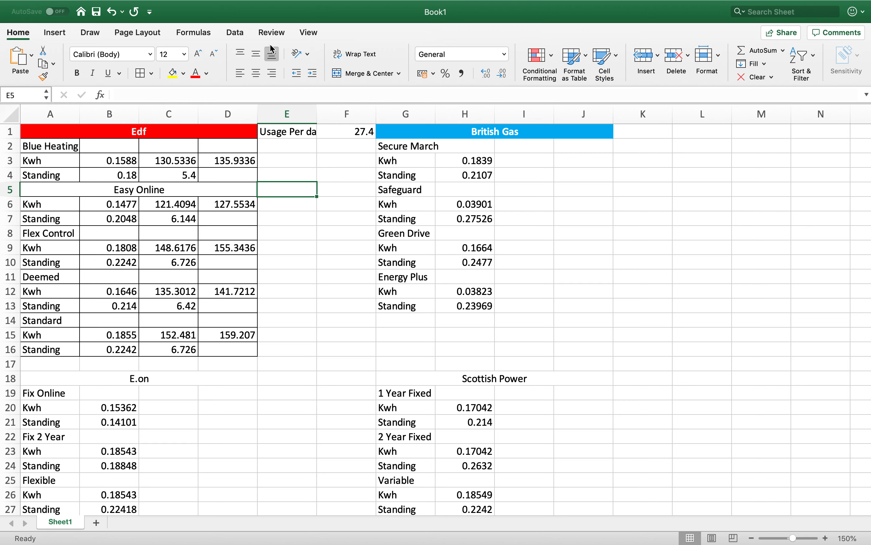
pyautogui.click(111, 13)
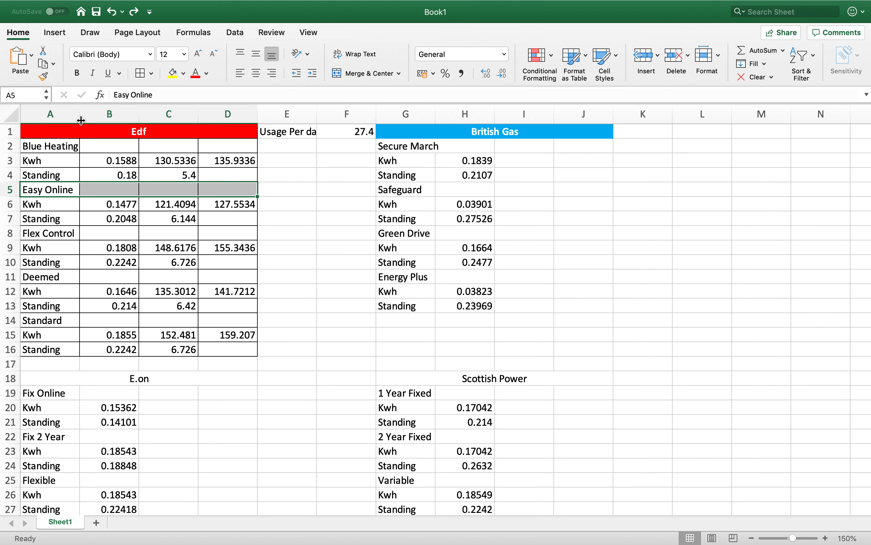
# - Format the Easy Online label in A5 with a standard blue background and bold text
pyautogui.click(65, 189)
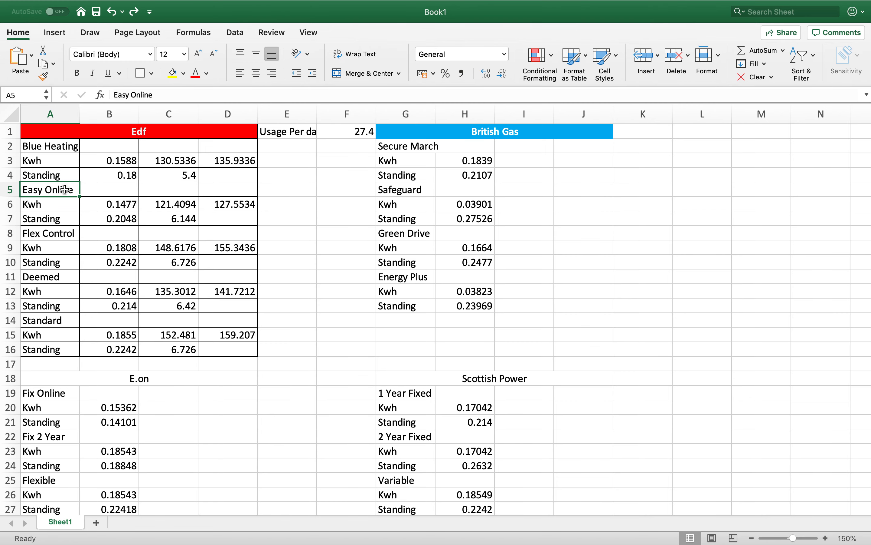
pyautogui.rightClick(65, 191)
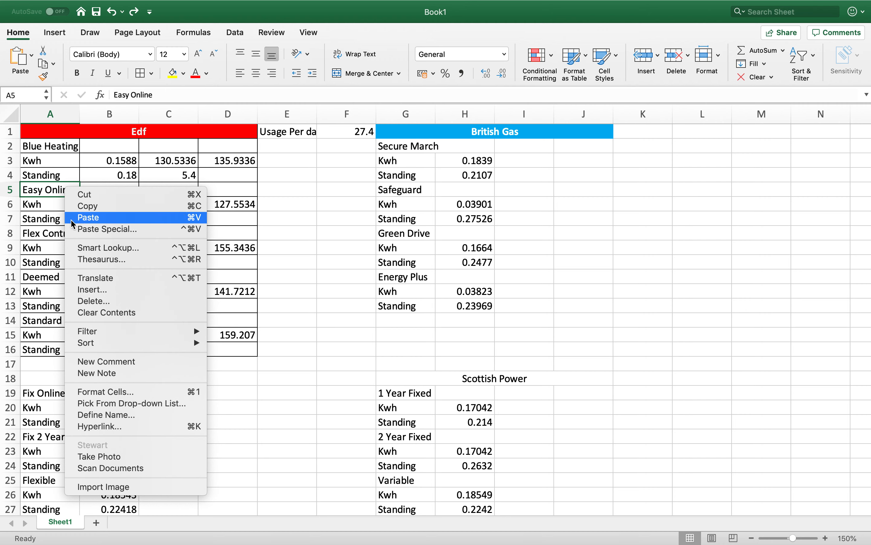
pyautogui.click(119, 393)
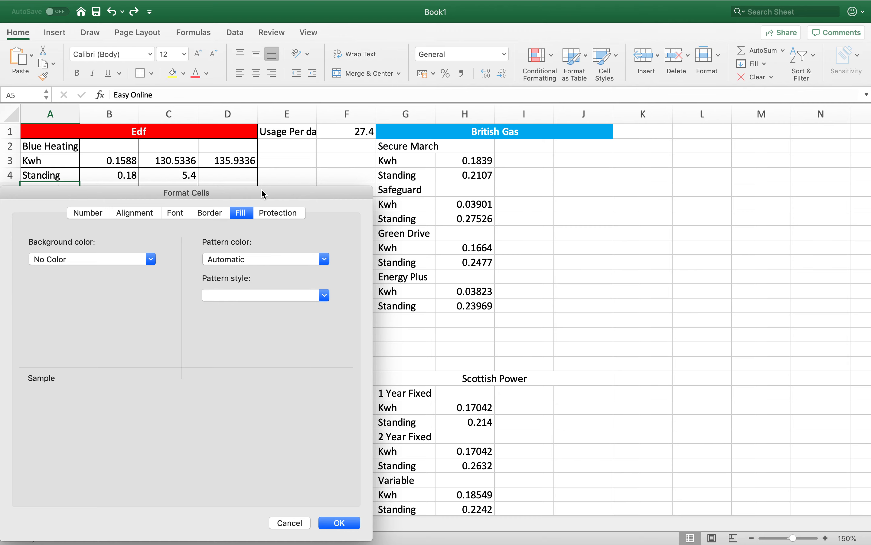
pyautogui.moveTo(265, 194); pyautogui.dragTo(462, 99)
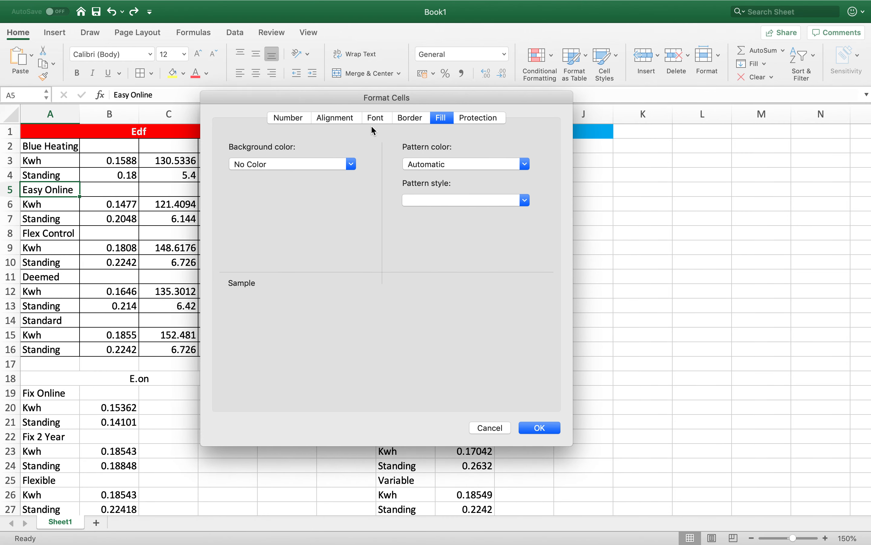
pyautogui.click(350, 163)
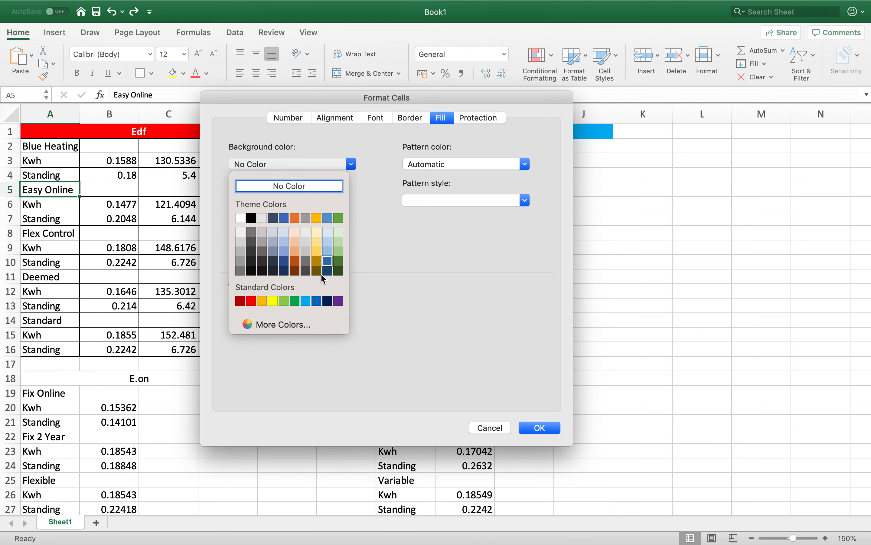
pyautogui.click(319, 302)
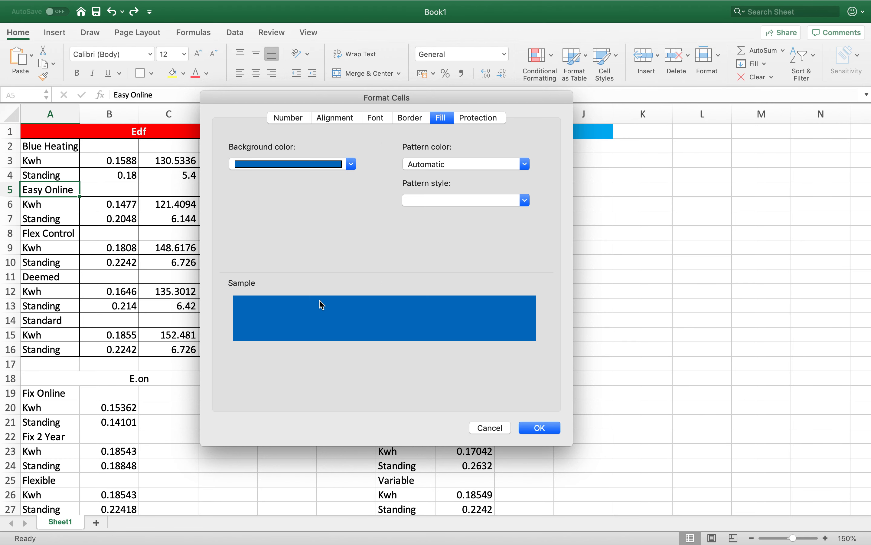
pyautogui.click(377, 118)
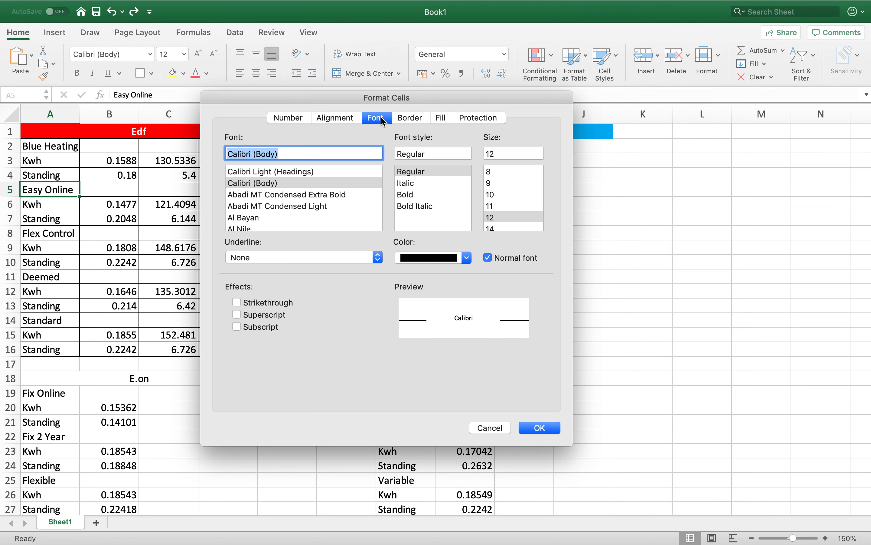
pyautogui.click(414, 198)
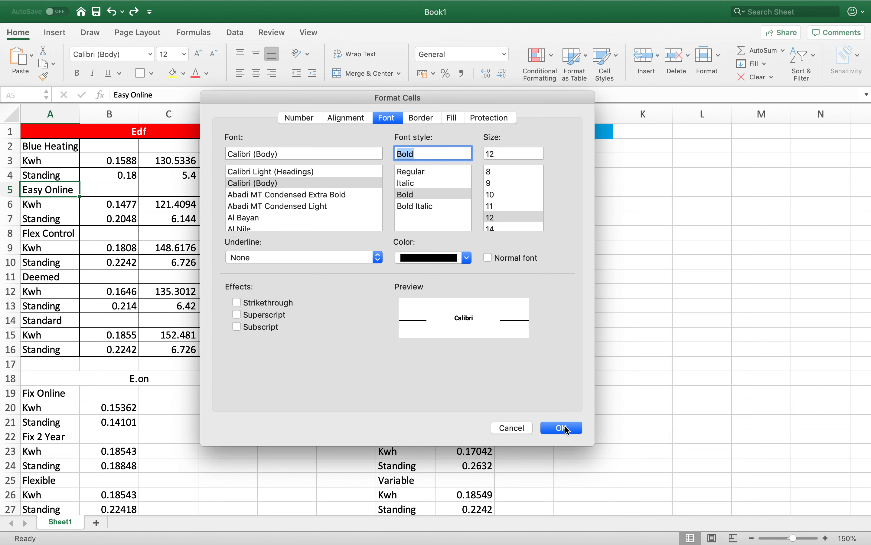
pyautogui.click(564, 428)
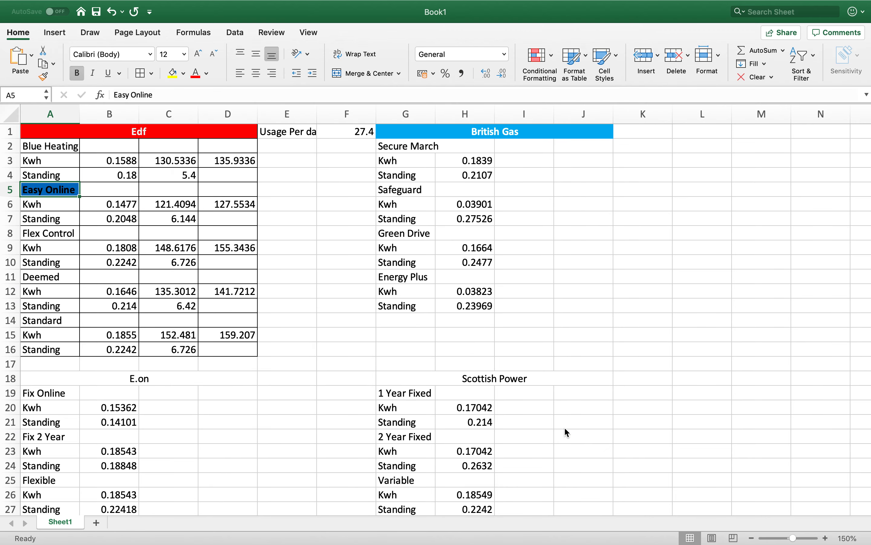
pyautogui.click(576, 387)
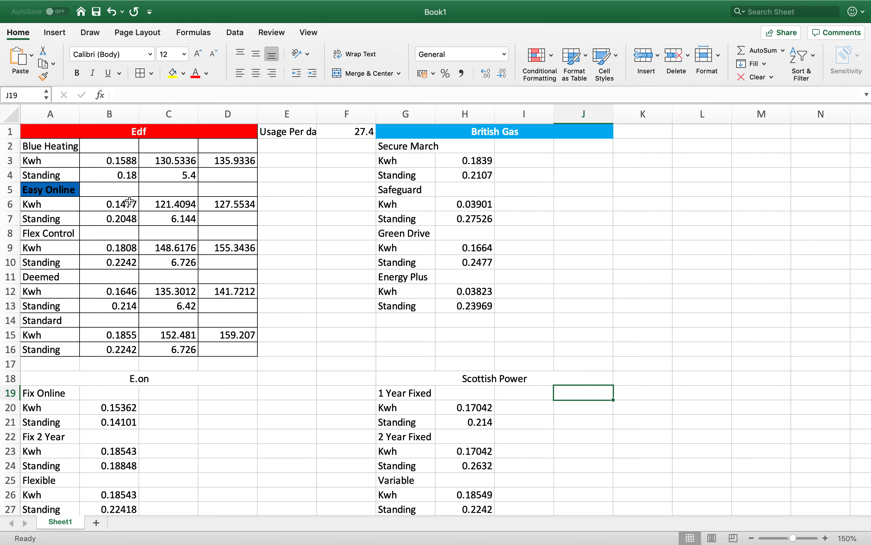
# - Format the Blue Heating label in A2 with black text and a standard blue background
pyautogui.click(72, 146)
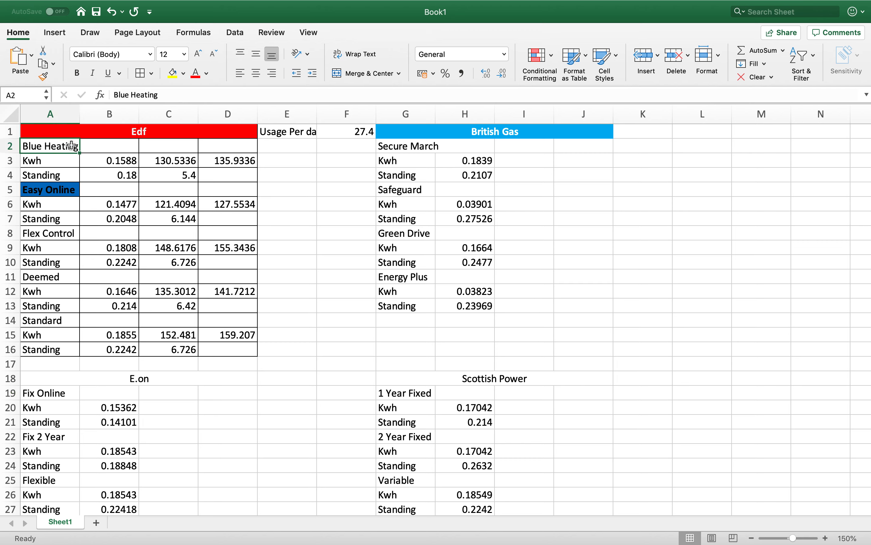
pyautogui.rightClick(72, 147)
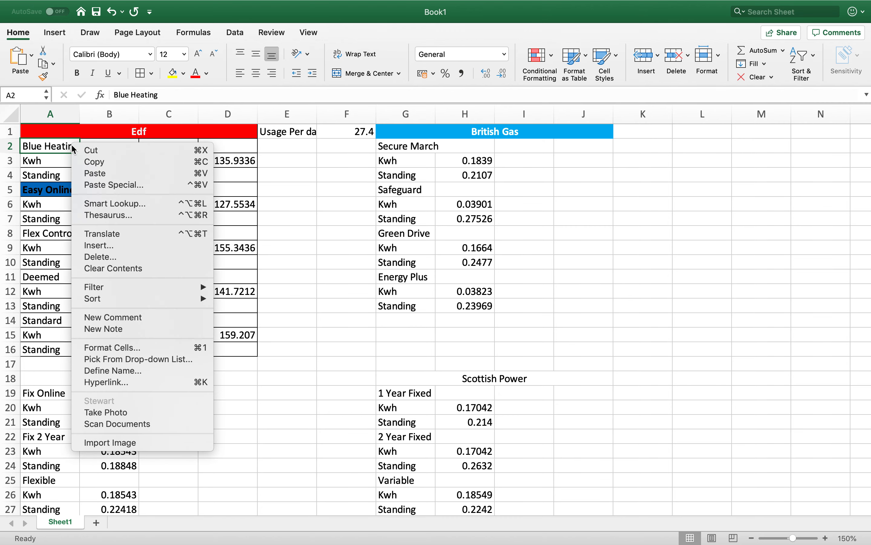
pyautogui.click(108, 348)
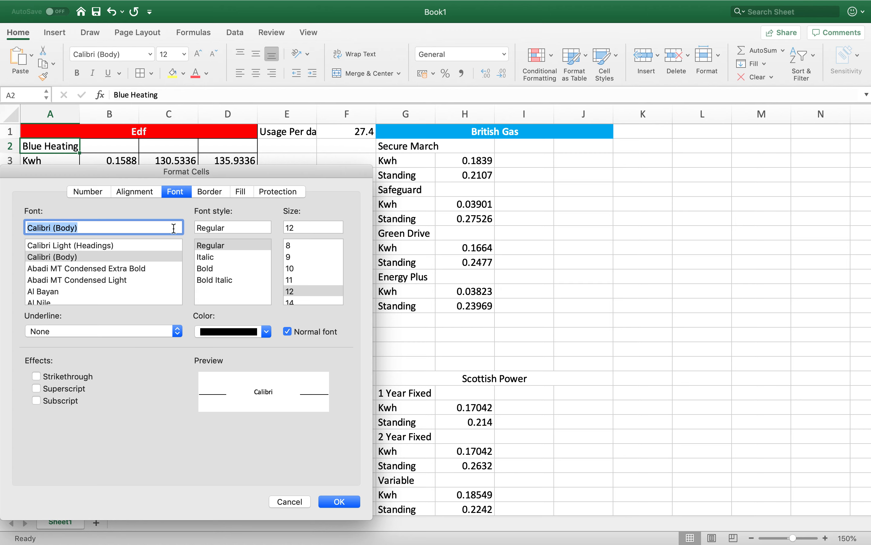
pyautogui.click(266, 332)
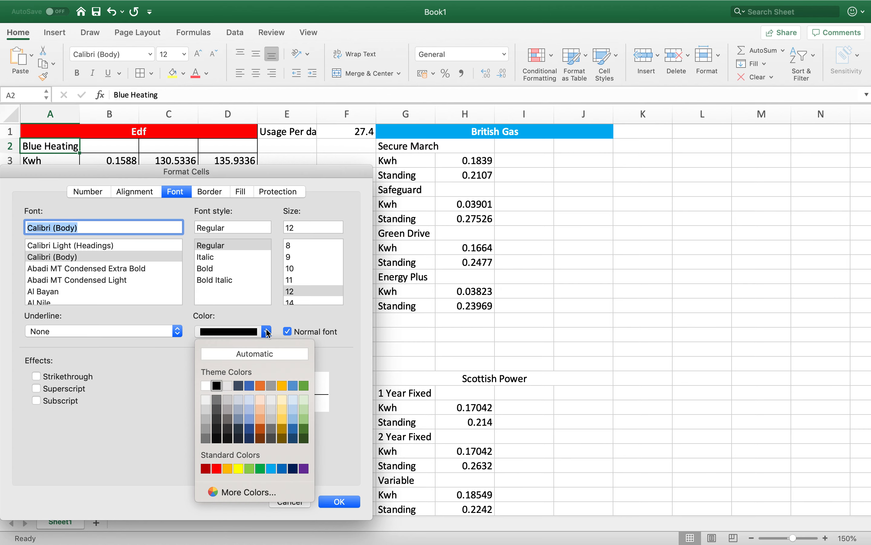
pyautogui.click(295, 438)
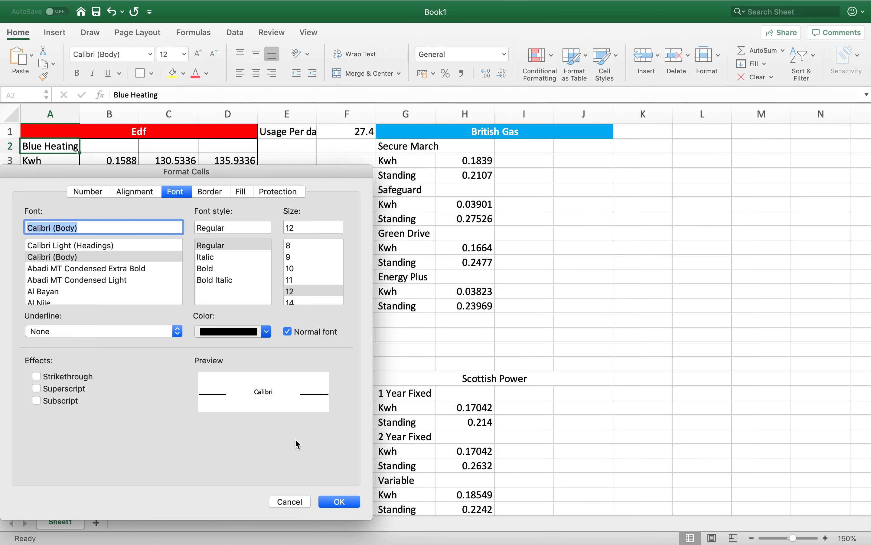
pyautogui.click(267, 331)
pyautogui.click(215, 384)
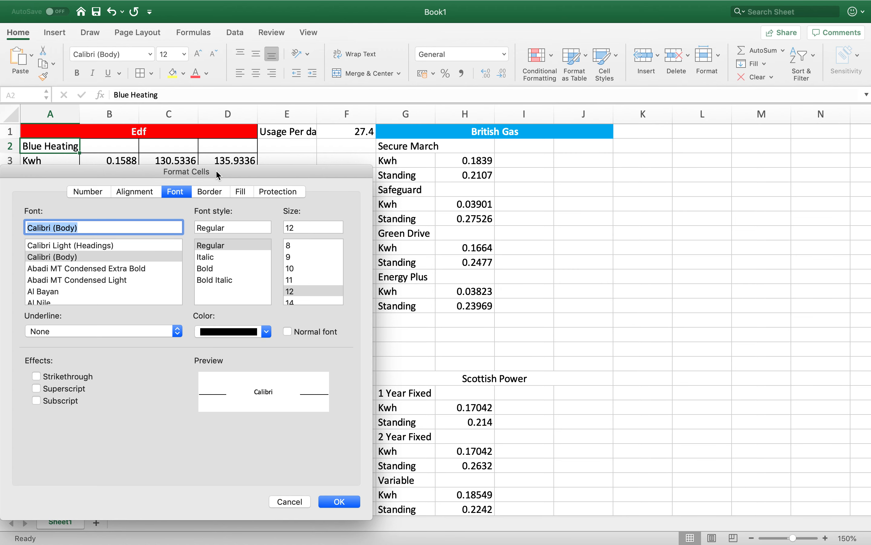
pyautogui.click(242, 192)
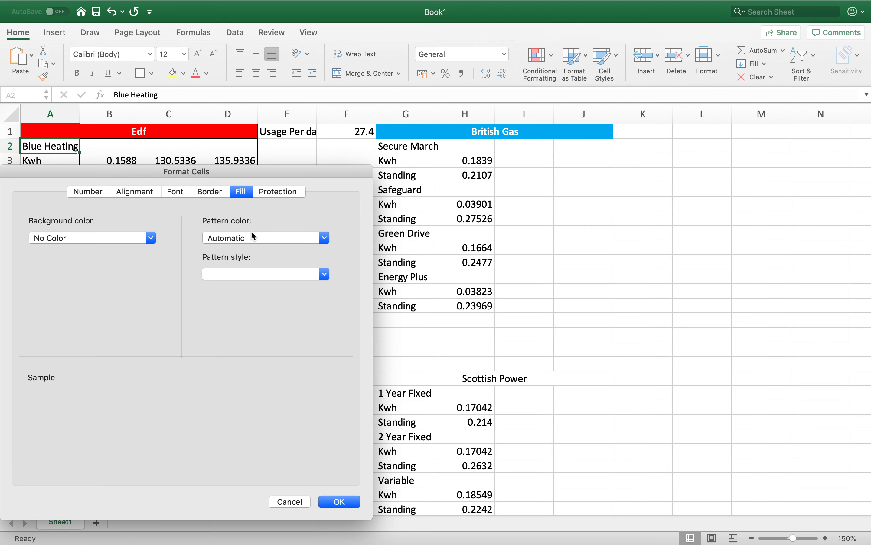
pyautogui.click(142, 240)
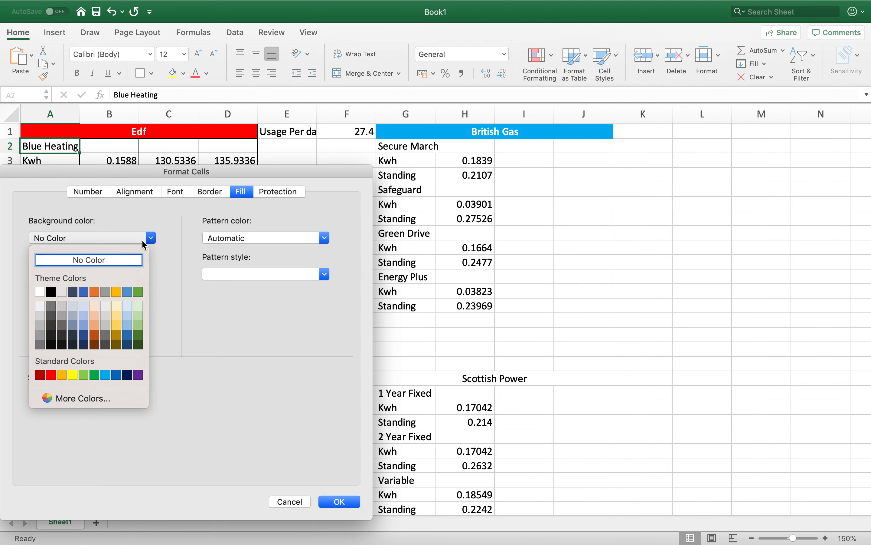
pyautogui.click(114, 372)
pyautogui.click(340, 501)
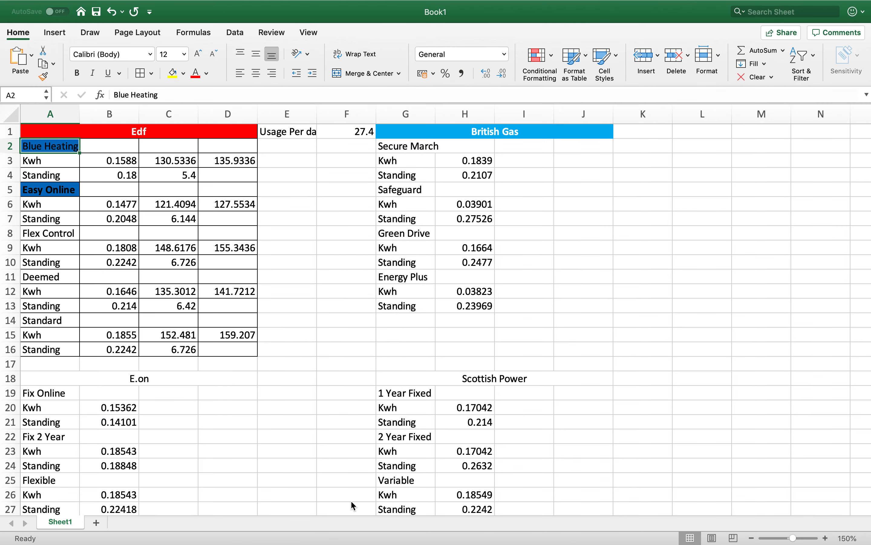
# - Format the Flex Control label in A8 with a standard blue background and bold text
pyautogui.click(66, 251)
pyautogui.click(66, 234)
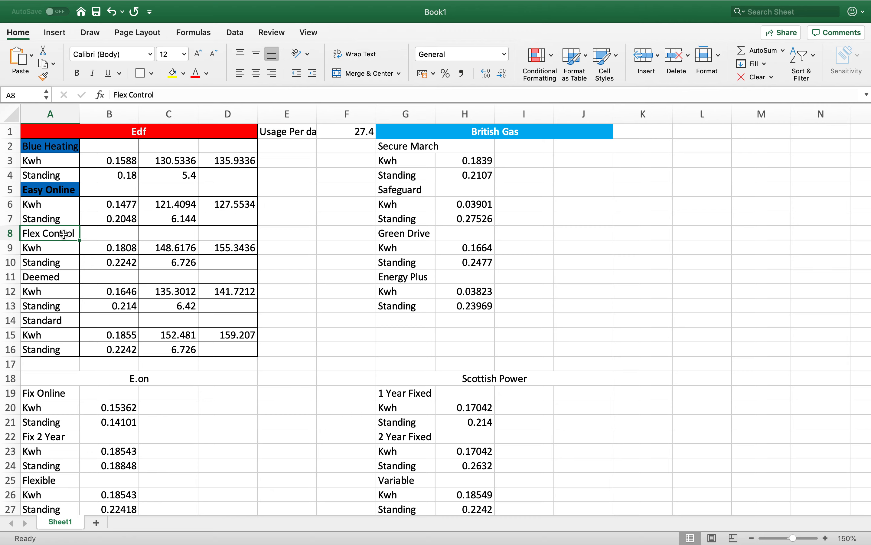
pyautogui.rightClick(65, 233)
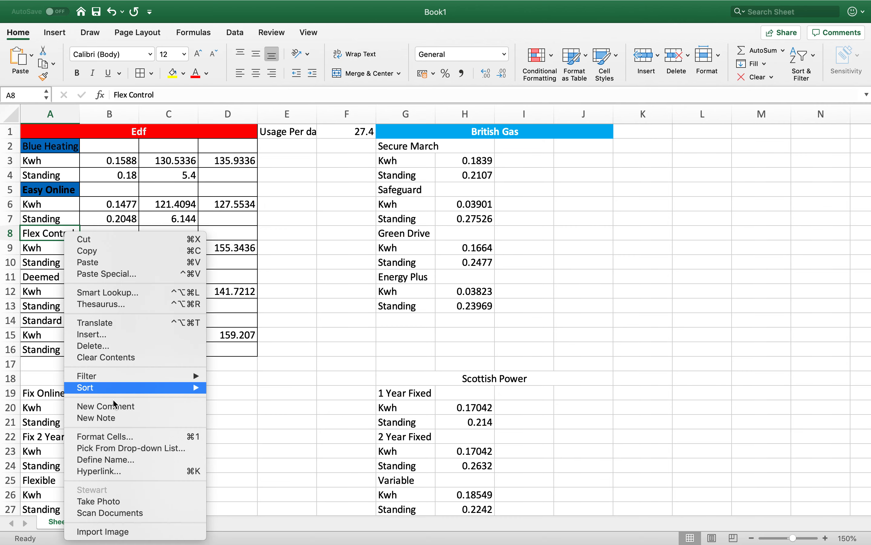
pyautogui.click(116, 435)
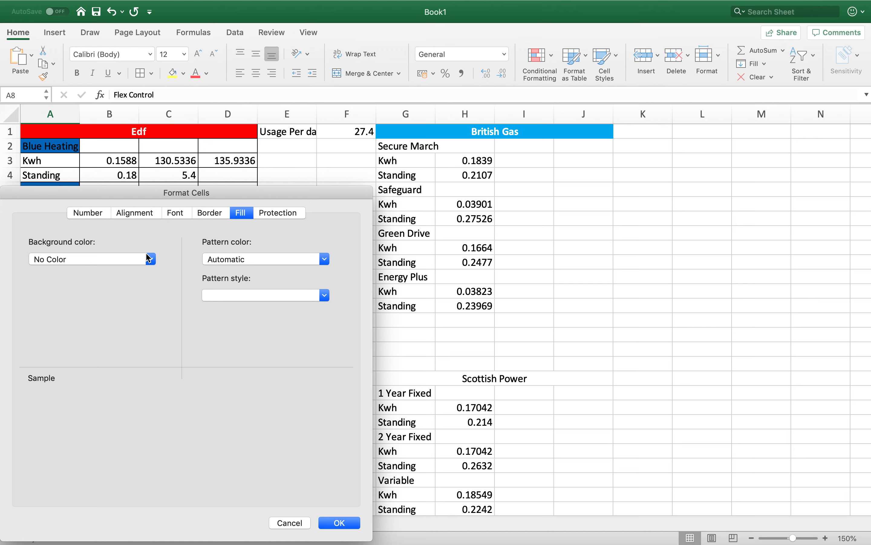
pyautogui.click(132, 257)
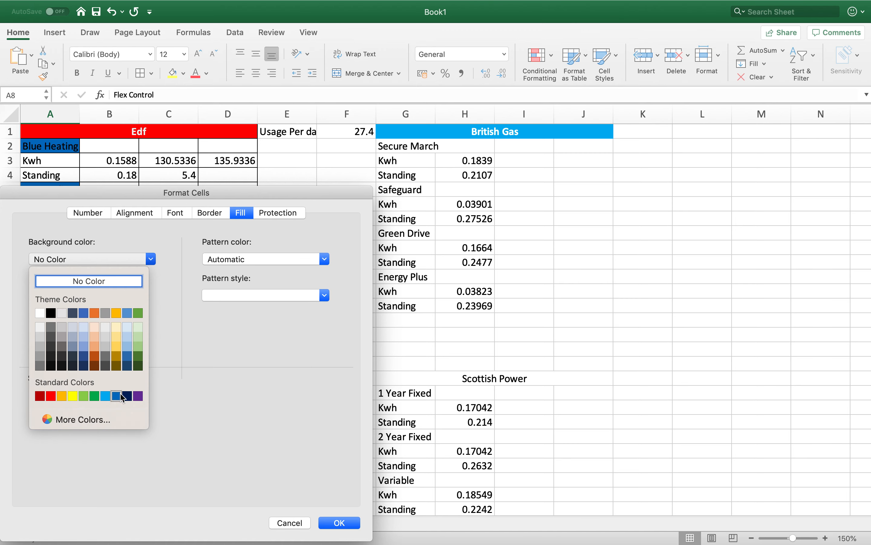
pyautogui.click(116, 396)
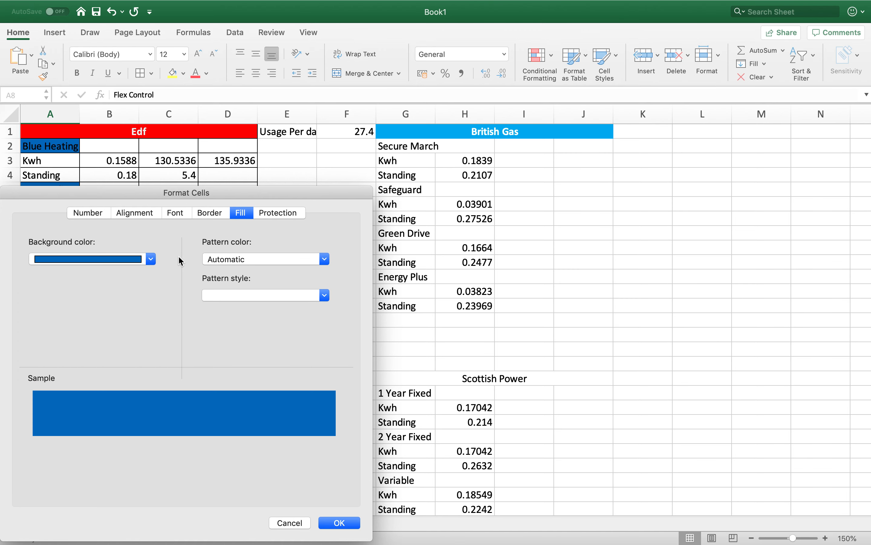
pyautogui.click(176, 213)
pyautogui.click(207, 289)
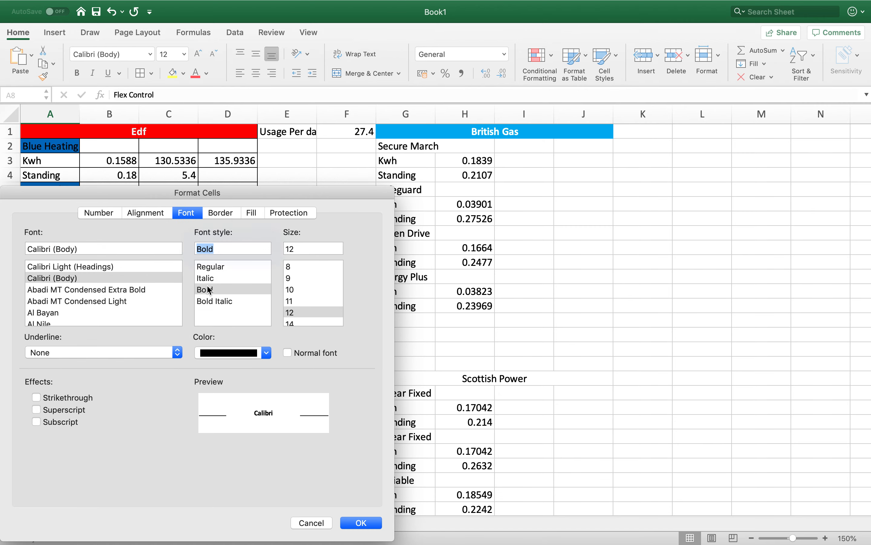
pyautogui.click(362, 523)
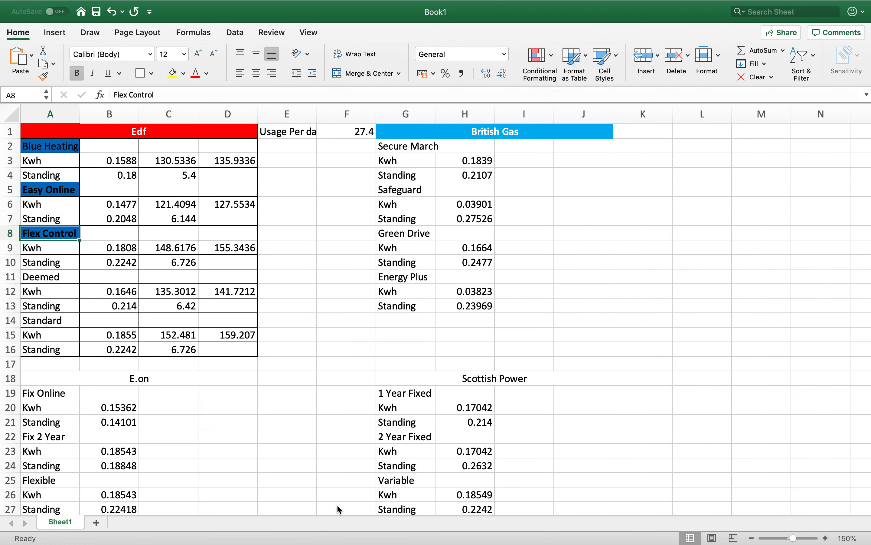
# - Format the Deemed label in A11 with bold text and a standard blue background
pyautogui.click(62, 277)
pyautogui.rightClick(62, 277)
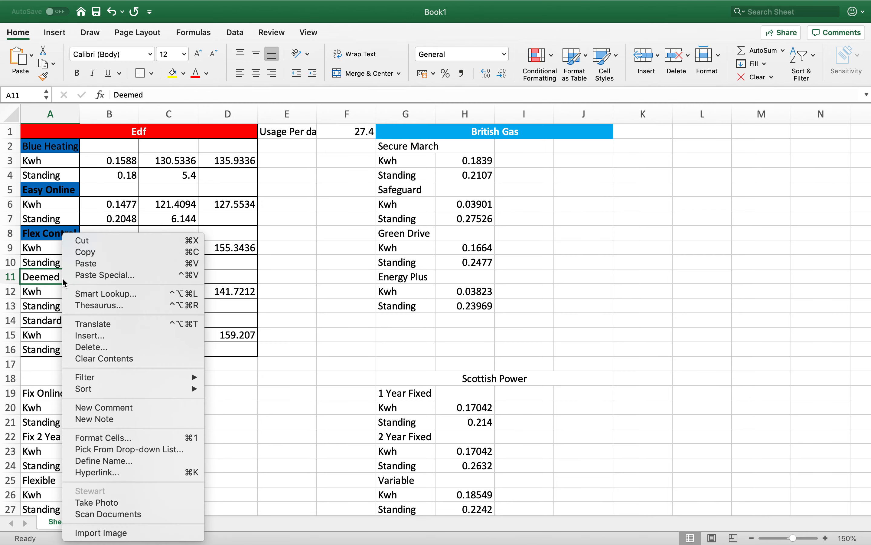
pyautogui.moveTo(120, 379)
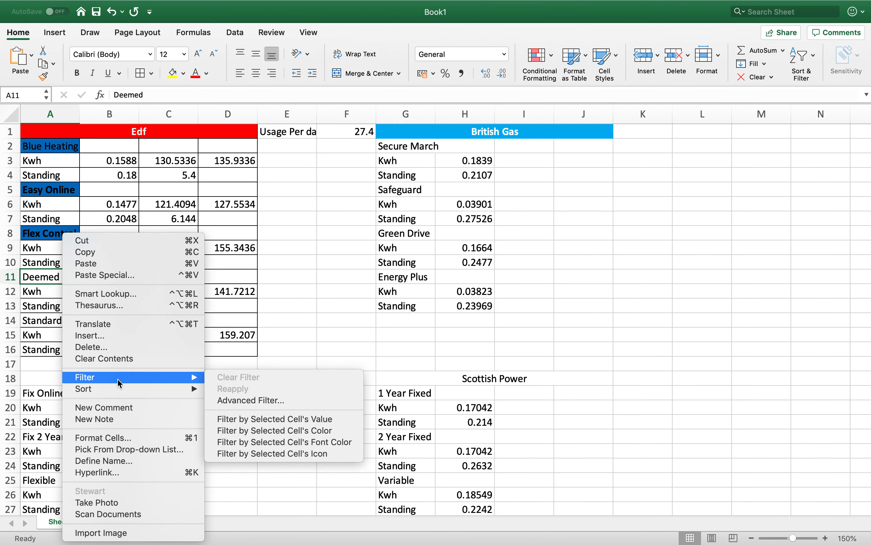
pyautogui.click(122, 437)
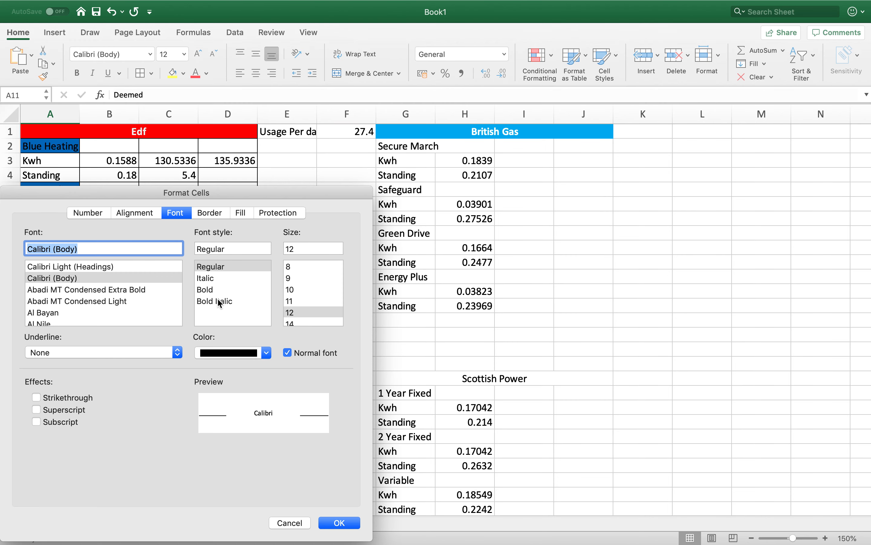
pyautogui.click(213, 289)
pyautogui.click(252, 212)
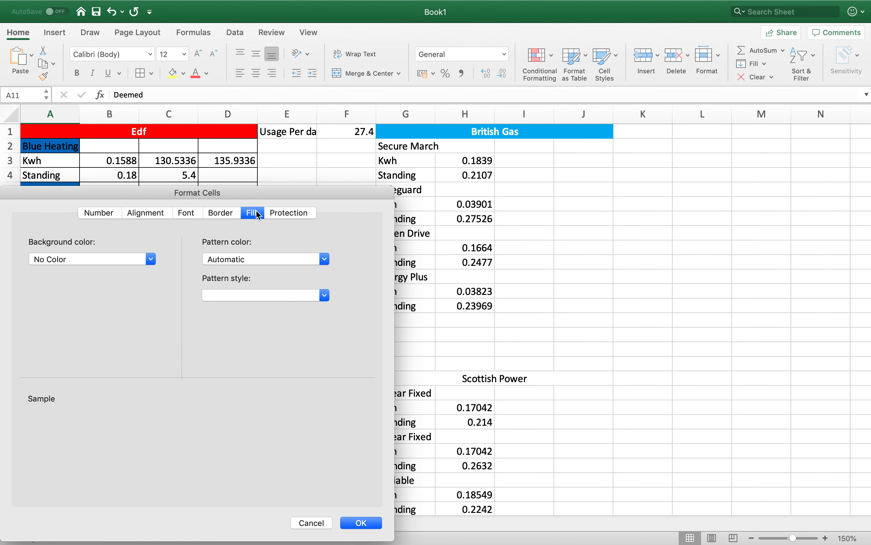
pyautogui.click(150, 259)
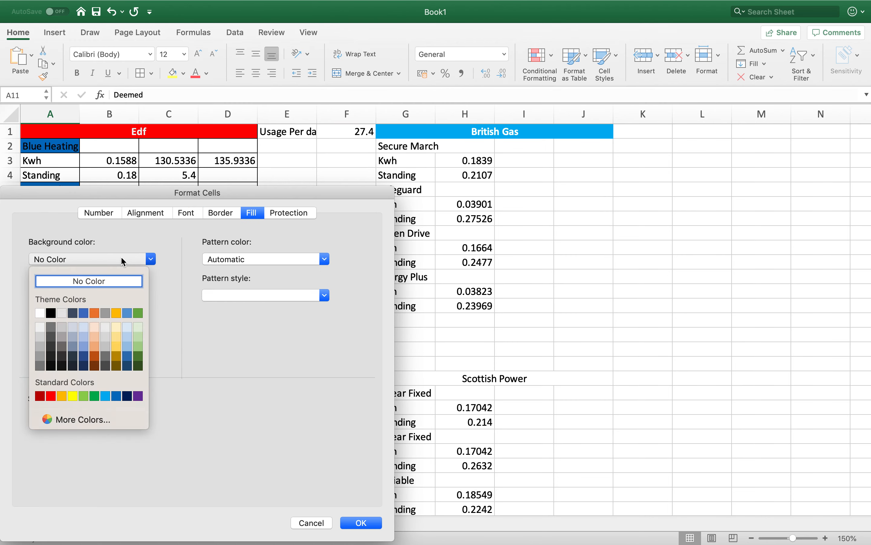
pyautogui.click(117, 396)
pyautogui.click(361, 523)
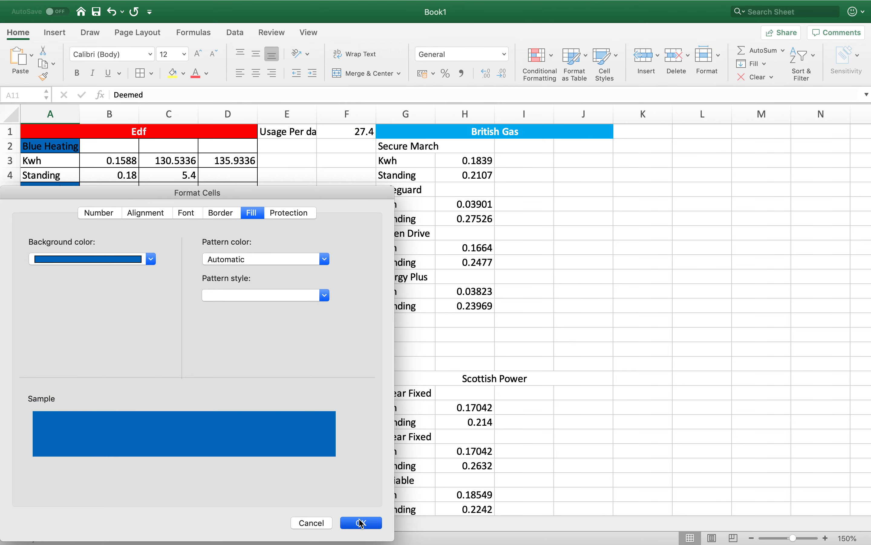
# - Format the Standard label in A14 with a standard blue background and bold text
pyautogui.click(66, 321)
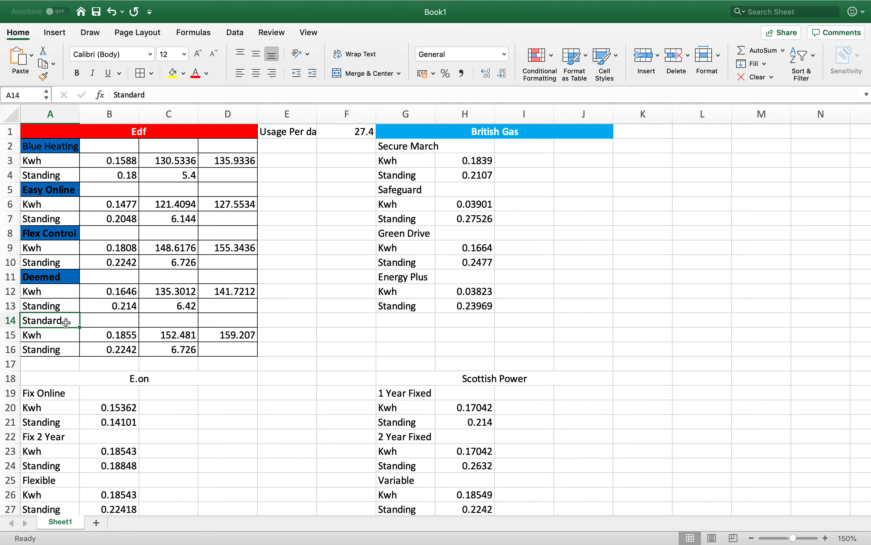
pyautogui.rightClick(66, 322)
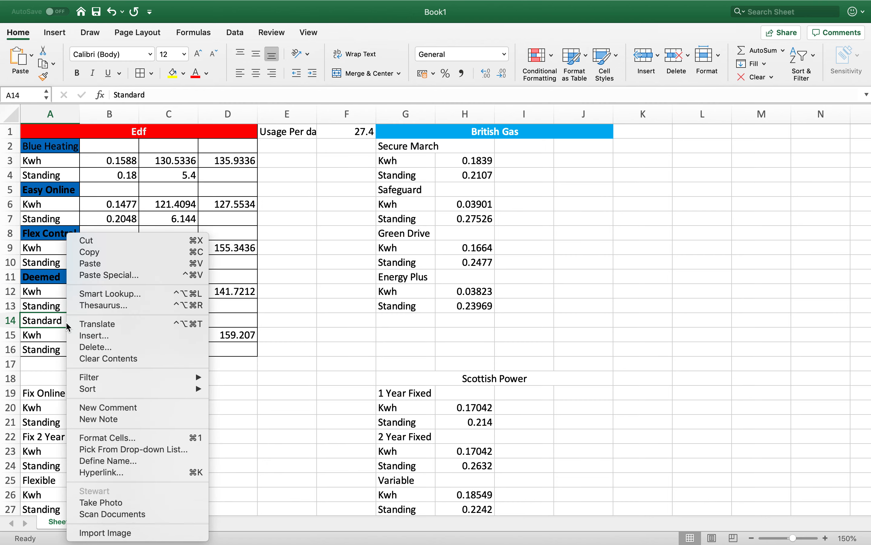
pyautogui.click(111, 437)
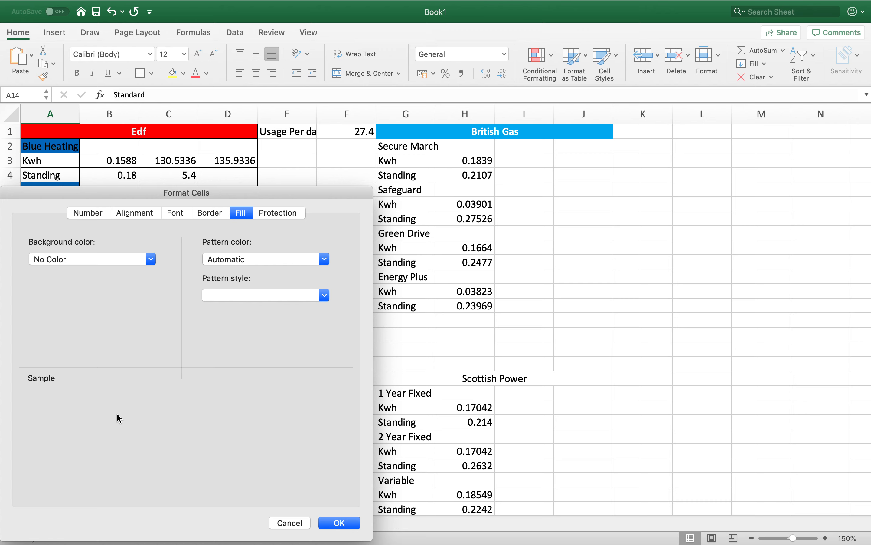
pyautogui.click(152, 264)
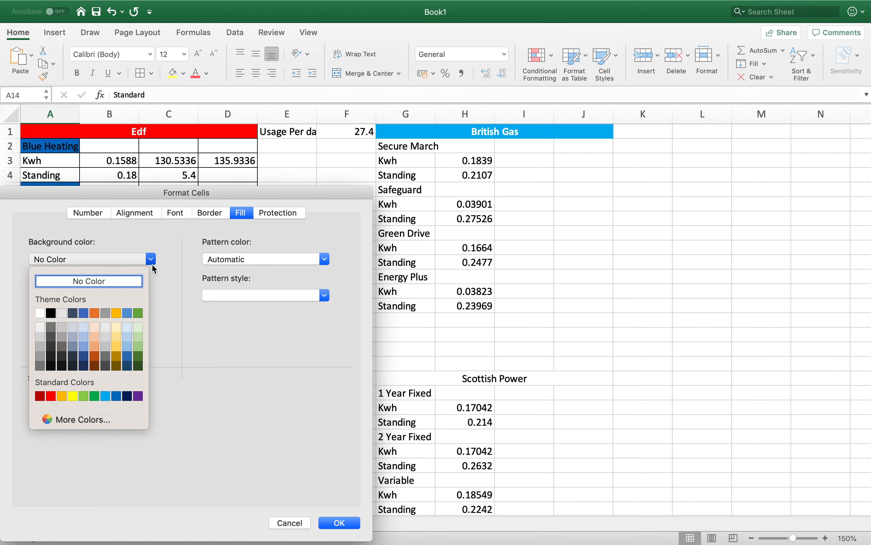
pyautogui.click(116, 397)
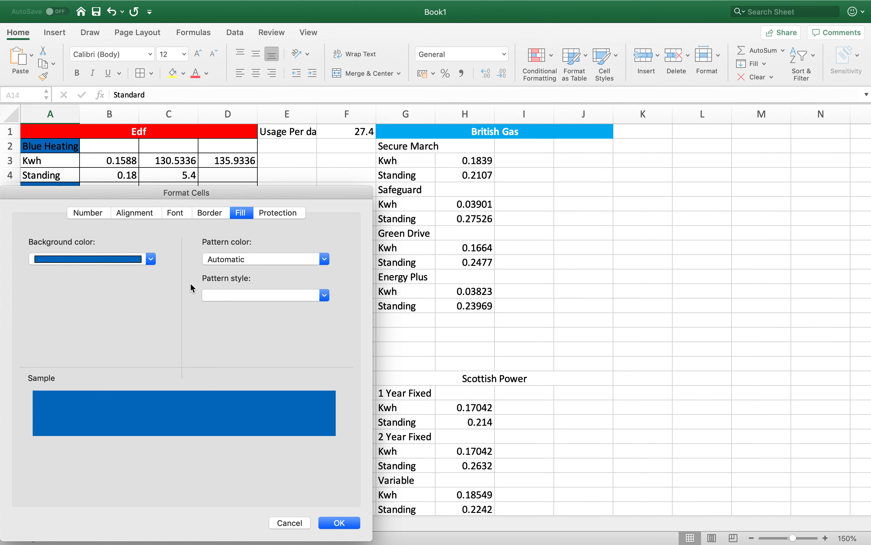
pyautogui.click(179, 213)
pyautogui.click(213, 288)
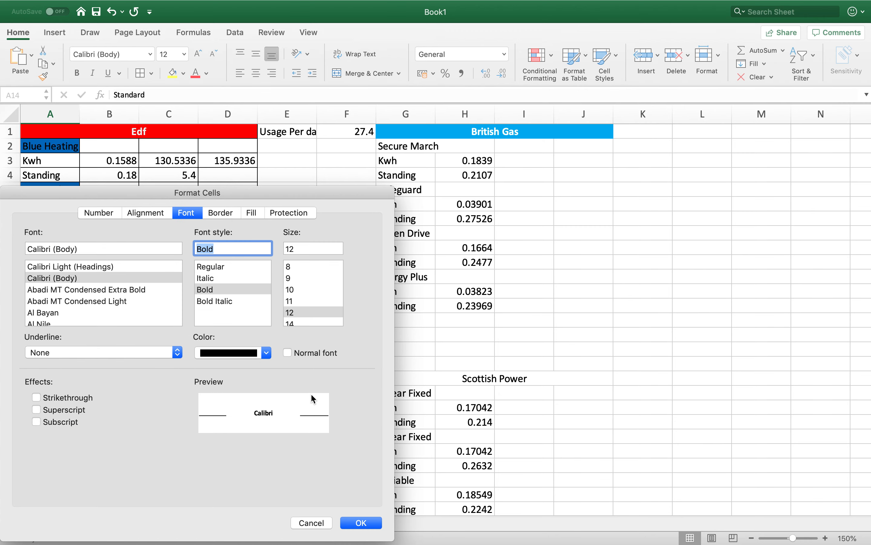
pyautogui.click(362, 522)
pyautogui.click(243, 369)
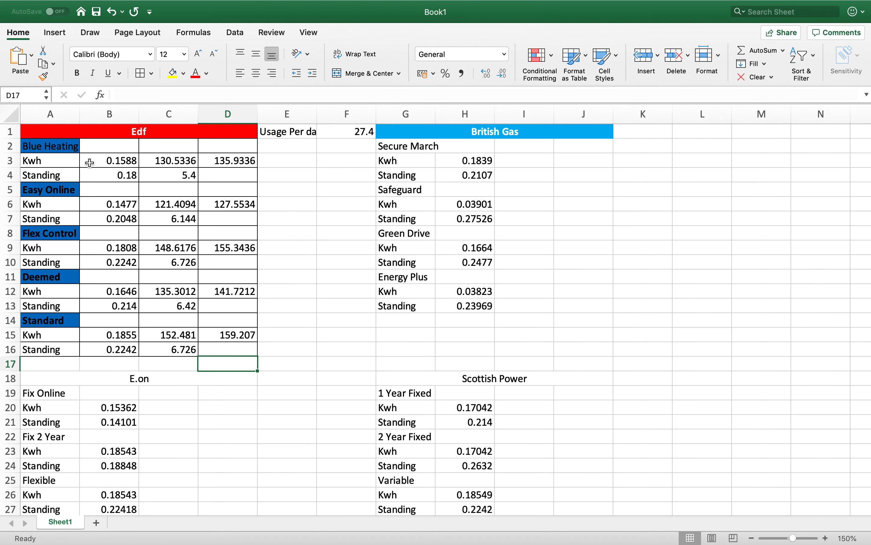
# - Make the Blue Heating label in A2 bold
pyautogui.rightClick(63, 148)
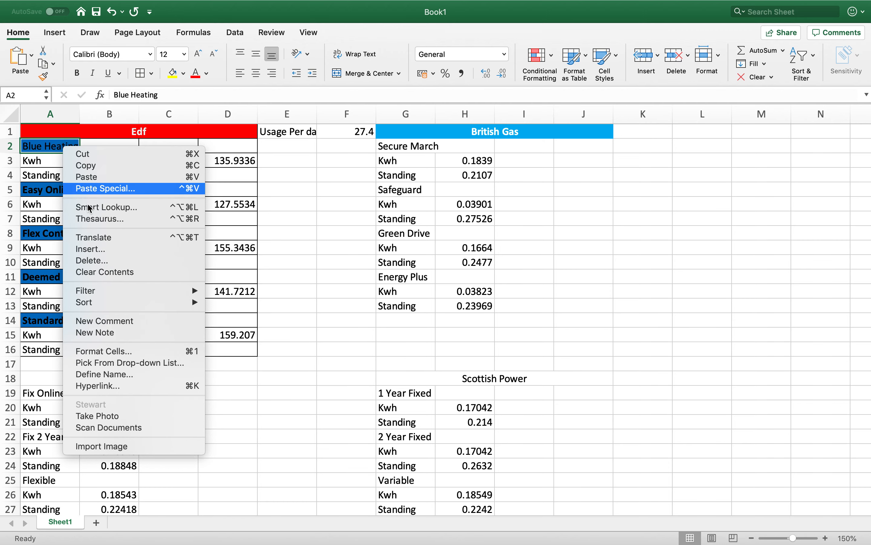
pyautogui.click(111, 352)
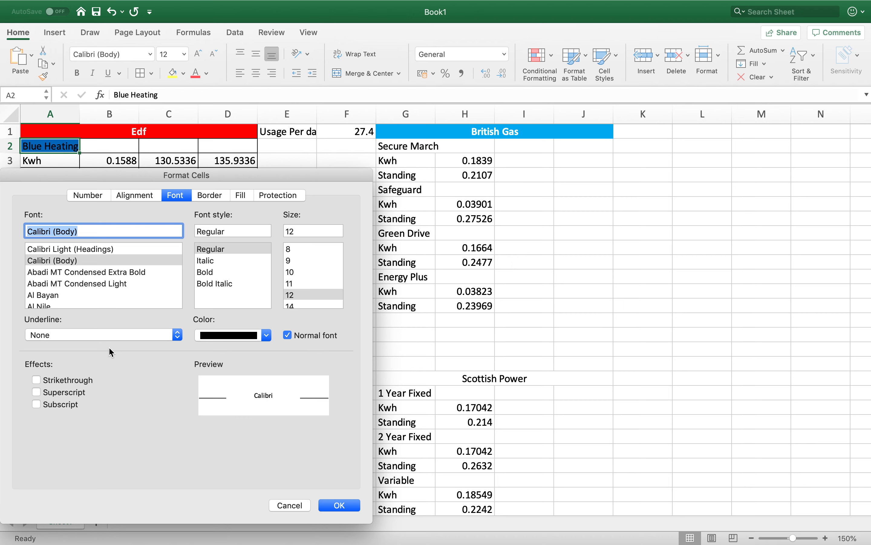
pyautogui.click(210, 274)
pyautogui.click(363, 505)
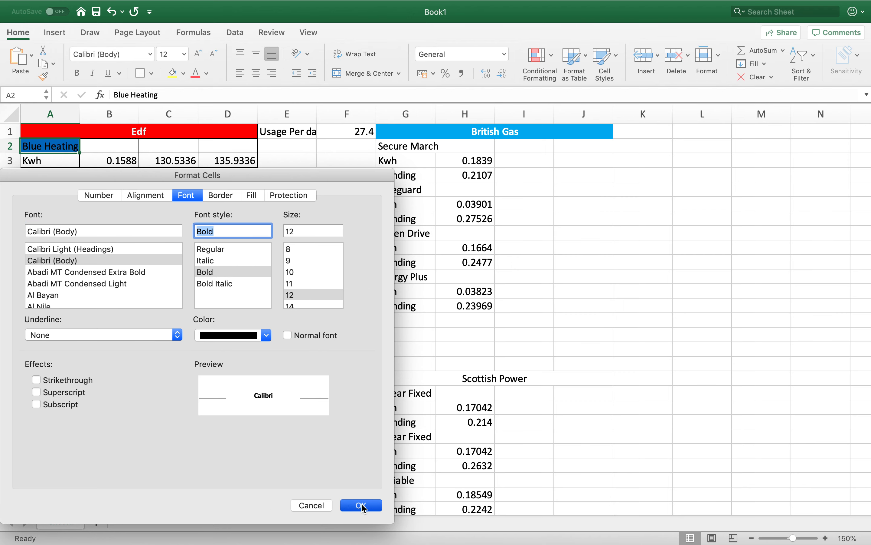
pyautogui.click(589, 378)
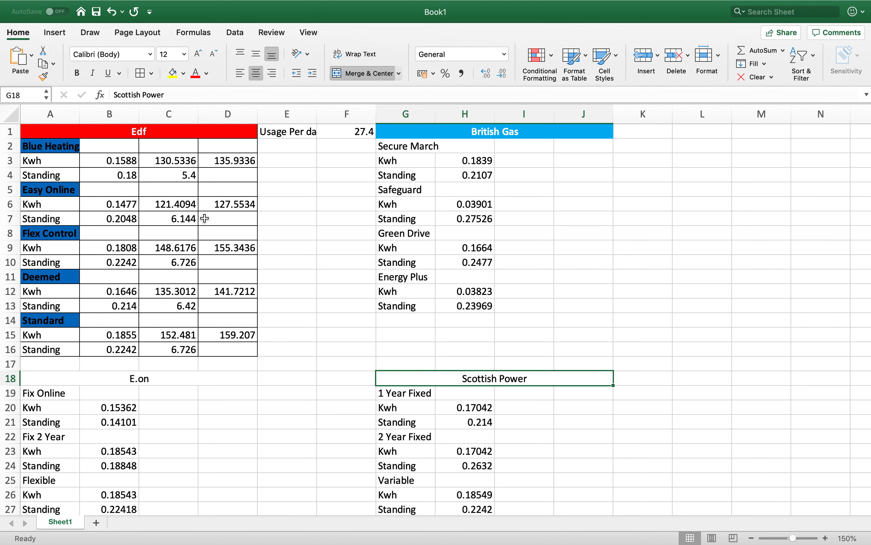
# - Format the Blue Heating Kwh and Standing rows, A3:D4, with bold text and a light blue theme background
pyautogui.click(57, 161)
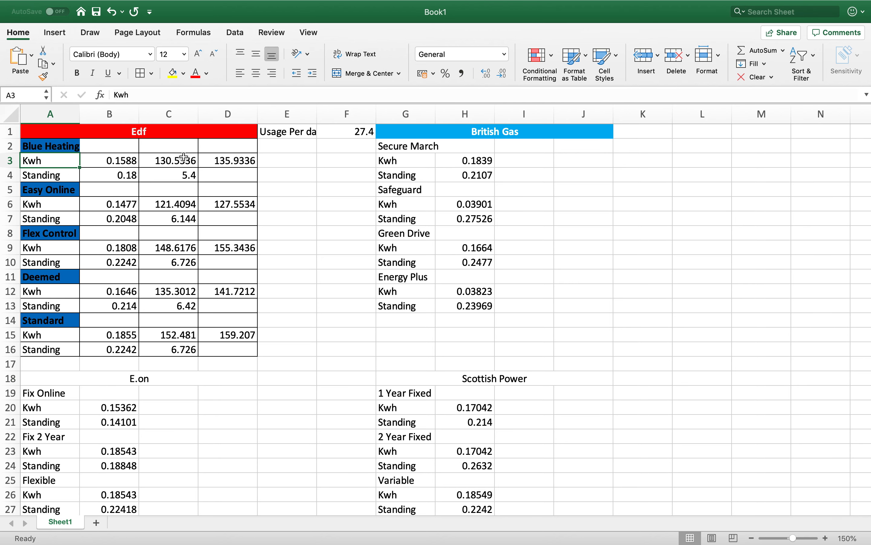
pyautogui.keyDown('shift'); pyautogui.click(235, 176); pyautogui.keyUp('shift')
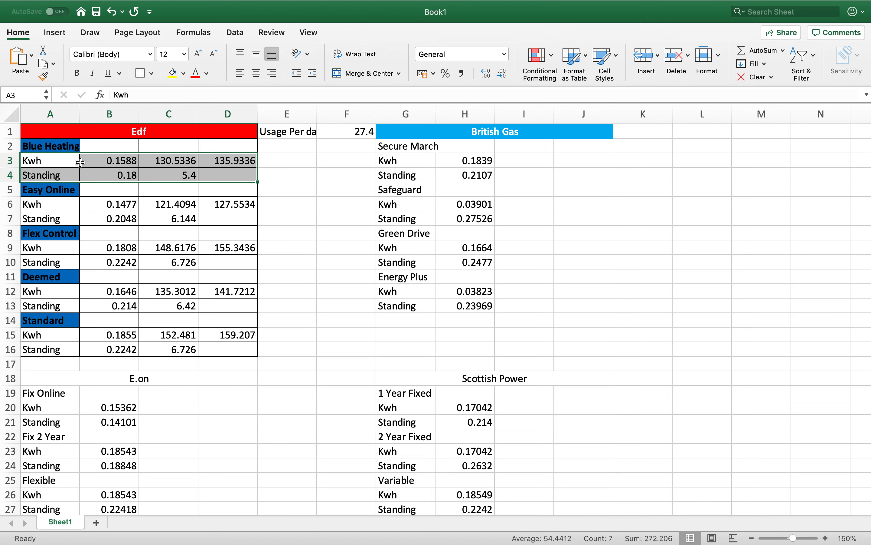
pyautogui.rightClick(230, 172)
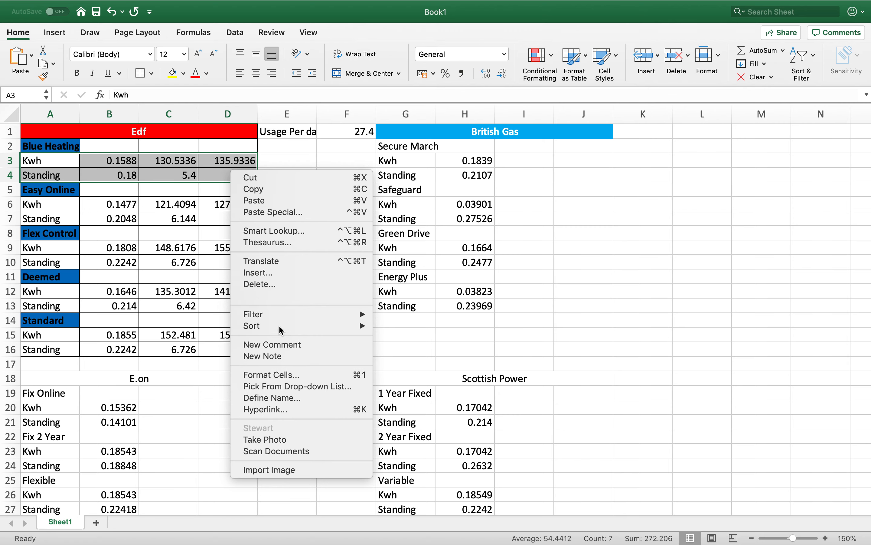
pyautogui.click(277, 376)
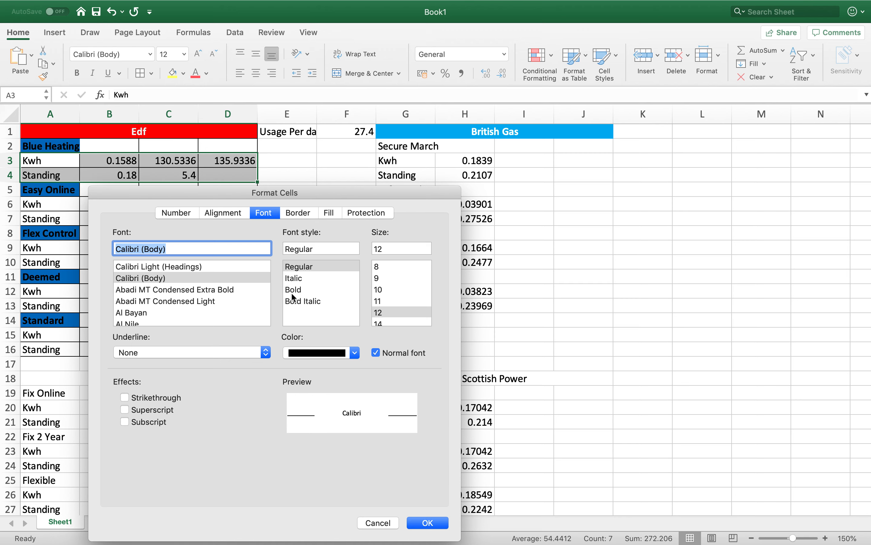
pyautogui.click(292, 290)
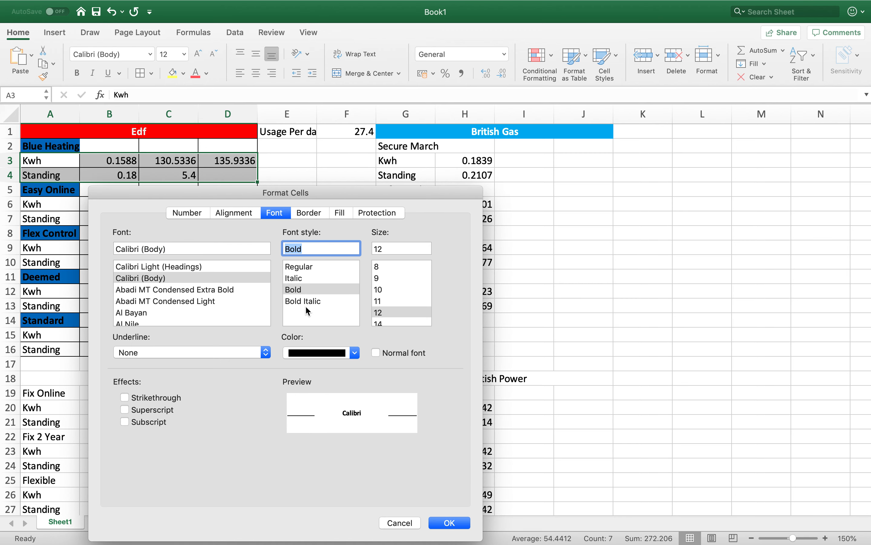
pyautogui.click(344, 213)
pyautogui.click(240, 259)
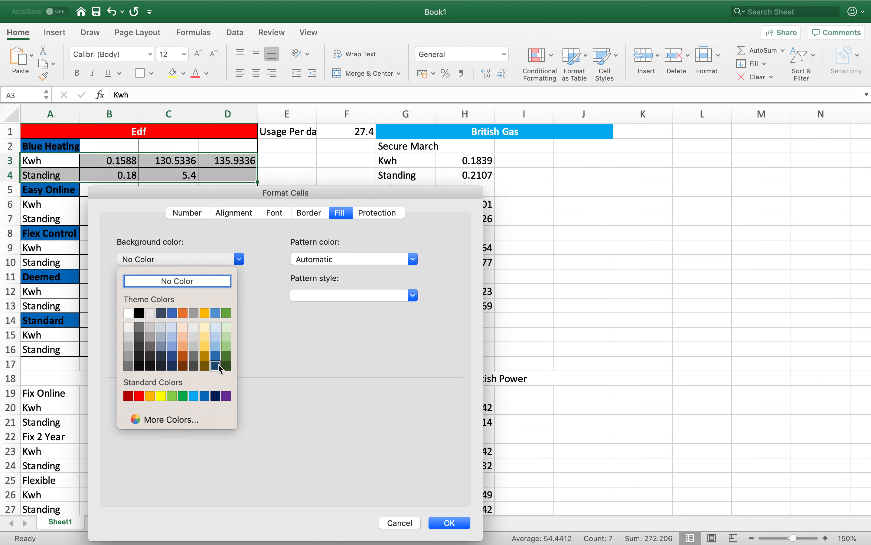
pyautogui.click(218, 338)
pyautogui.click(451, 525)
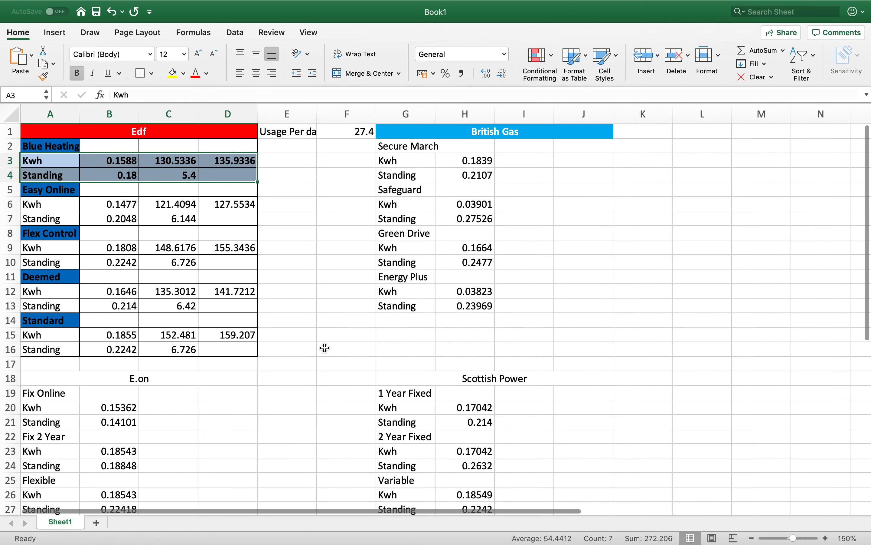
pyautogui.click(325, 348)
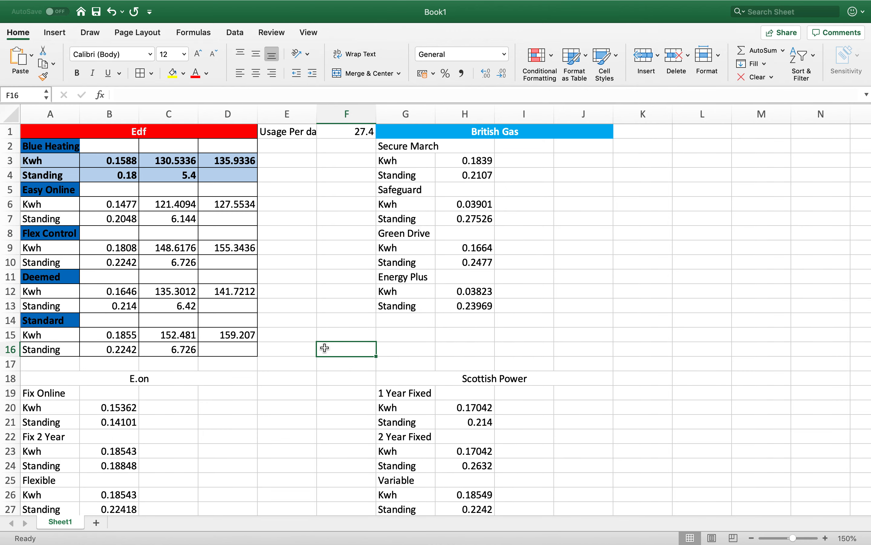
# - Format the Easy Online Kwh and Standing rows, A6:D7, with the second-lightest blue theme background and bold text
pyautogui.click(66, 208)
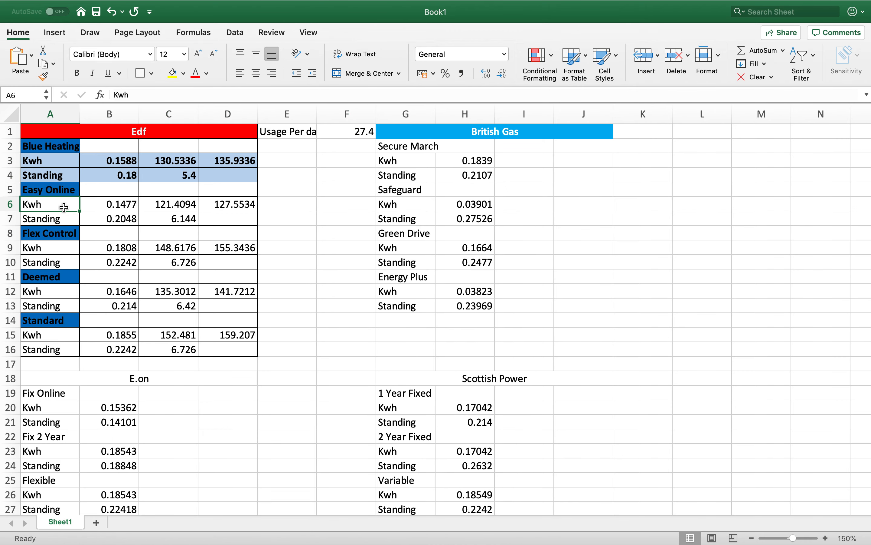
pyautogui.keyDown('shift'); pyautogui.click(239, 223); pyautogui.keyUp('shift')
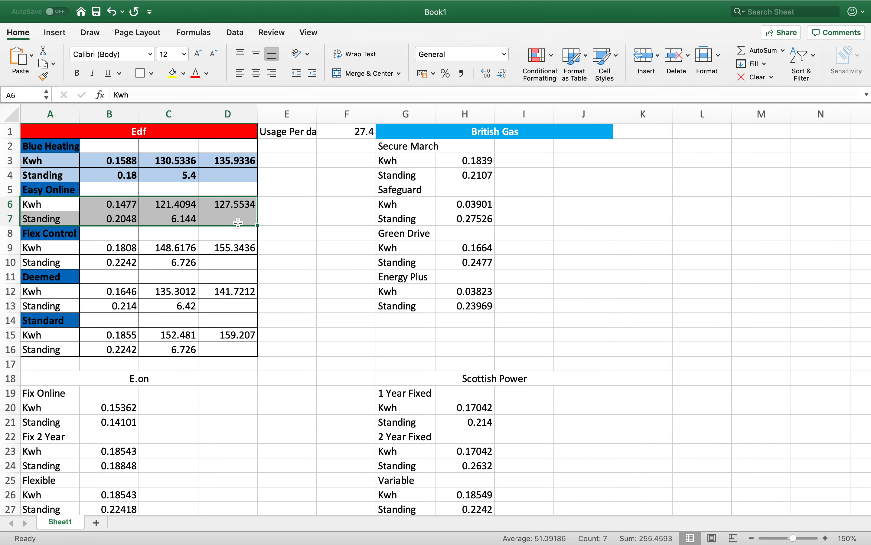
pyautogui.rightClick(238, 223)
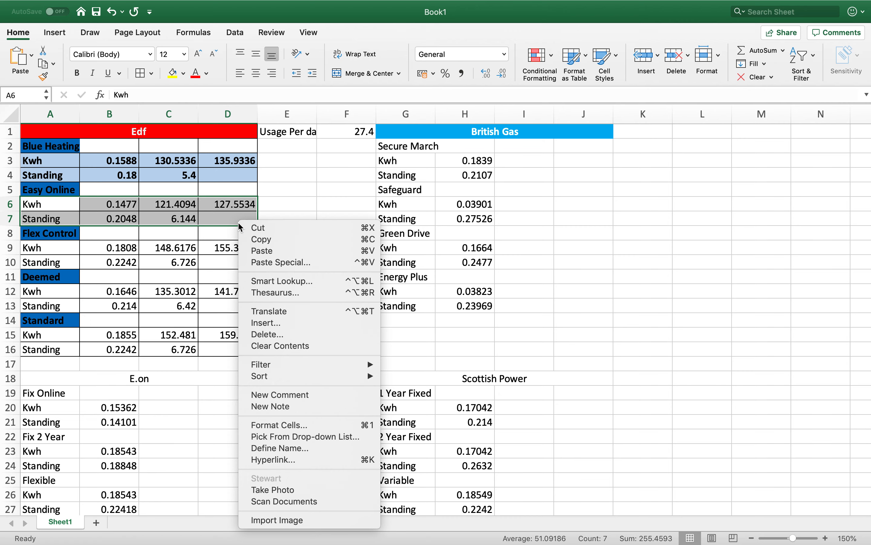
pyautogui.click(273, 425)
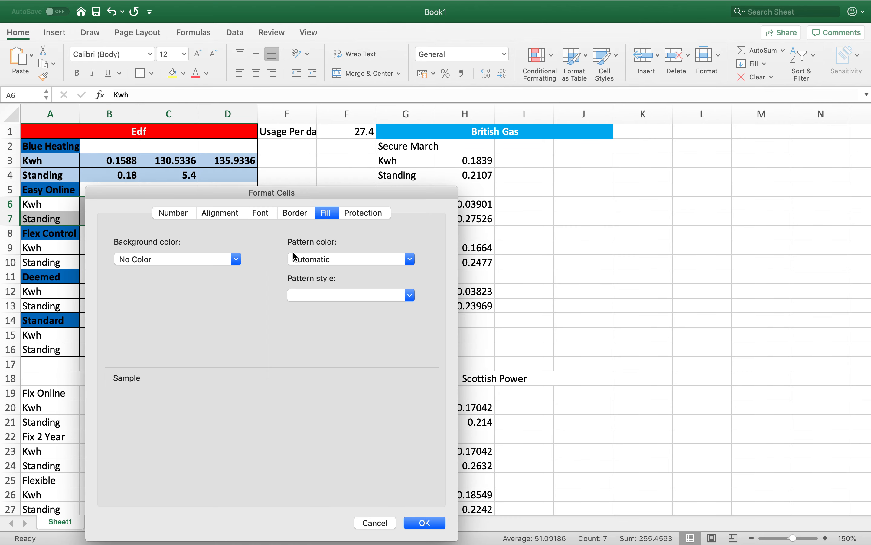
pyautogui.click(236, 259)
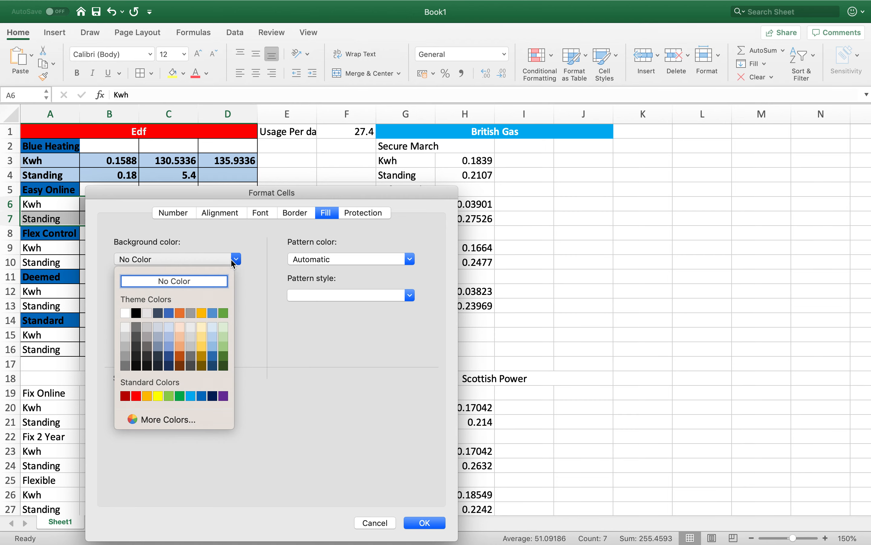
pyautogui.click(213, 336)
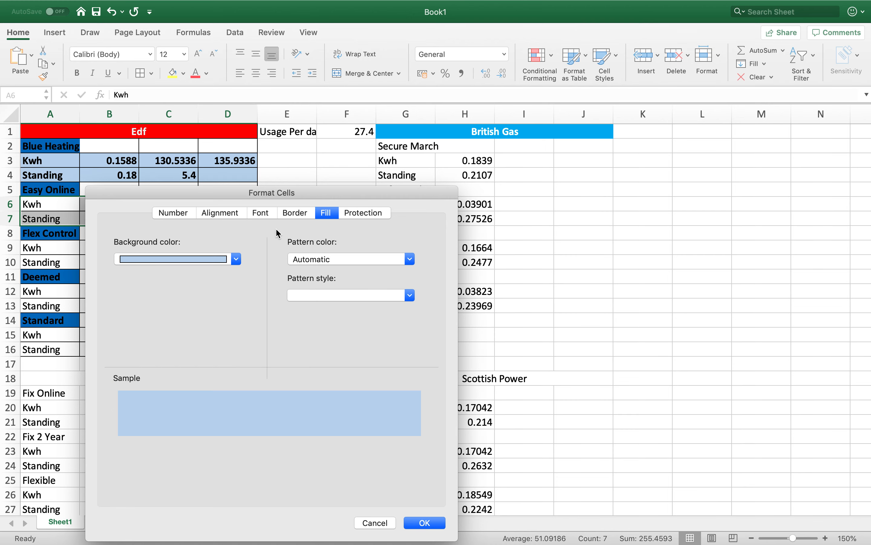
pyautogui.click(266, 213)
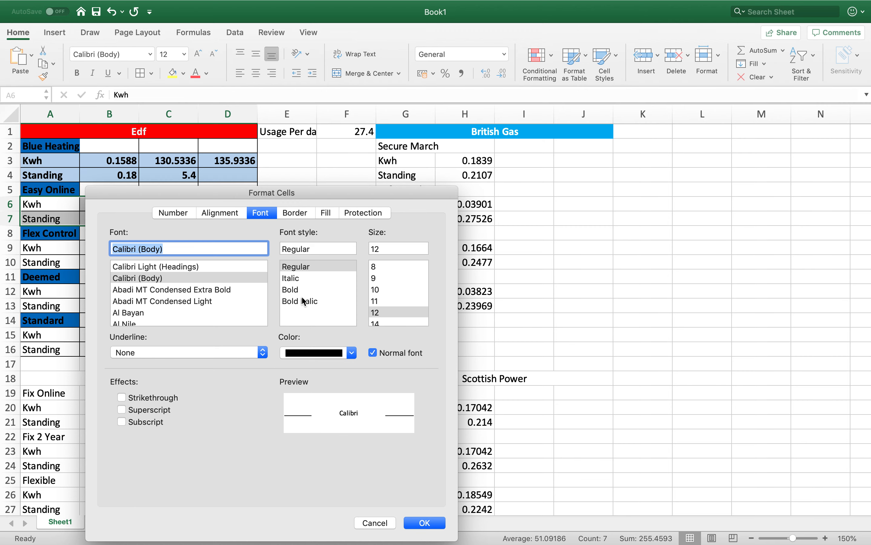
pyautogui.click(294, 290)
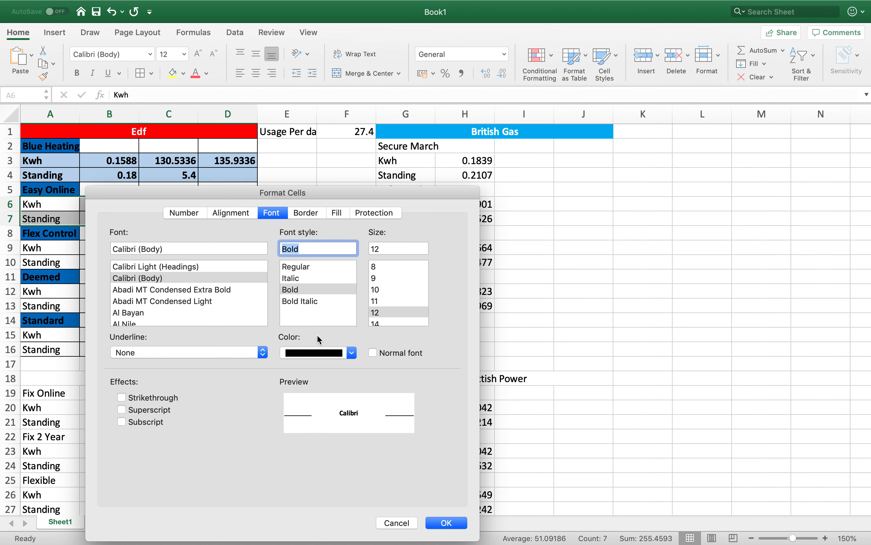
pyautogui.click(447, 523)
pyautogui.click(592, 392)
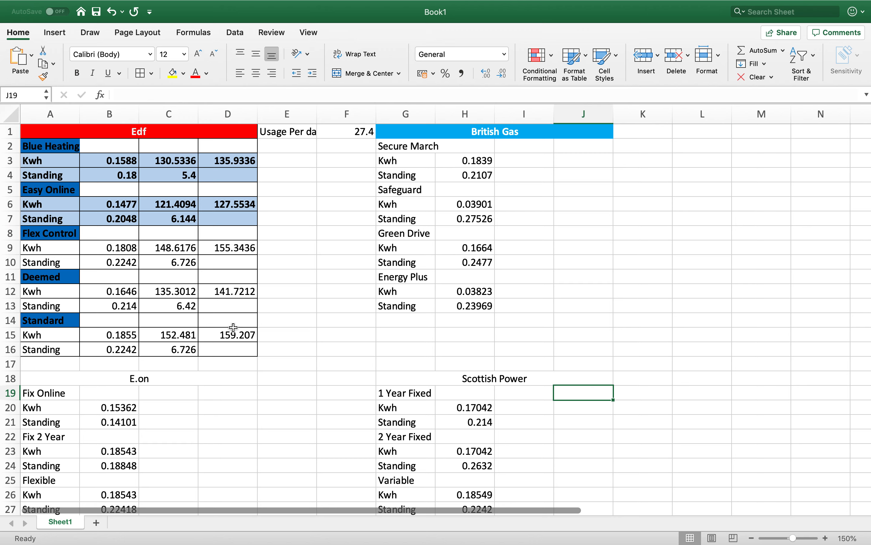
# - Format the Flex Control Kwh row, A9:D9, with bold text and the lightest blue theme background
pyautogui.click(56, 248)
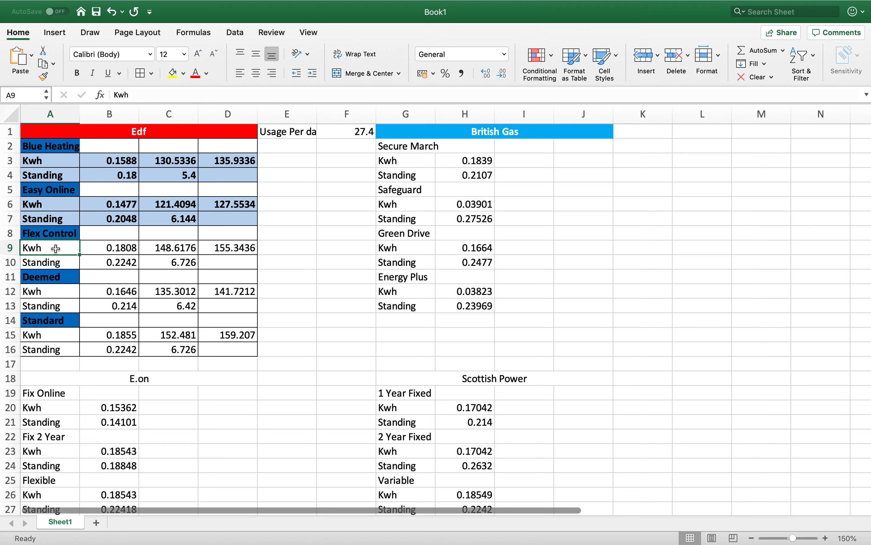
pyautogui.keyDown('shift'); pyautogui.click(227, 251); pyautogui.keyUp('shift')
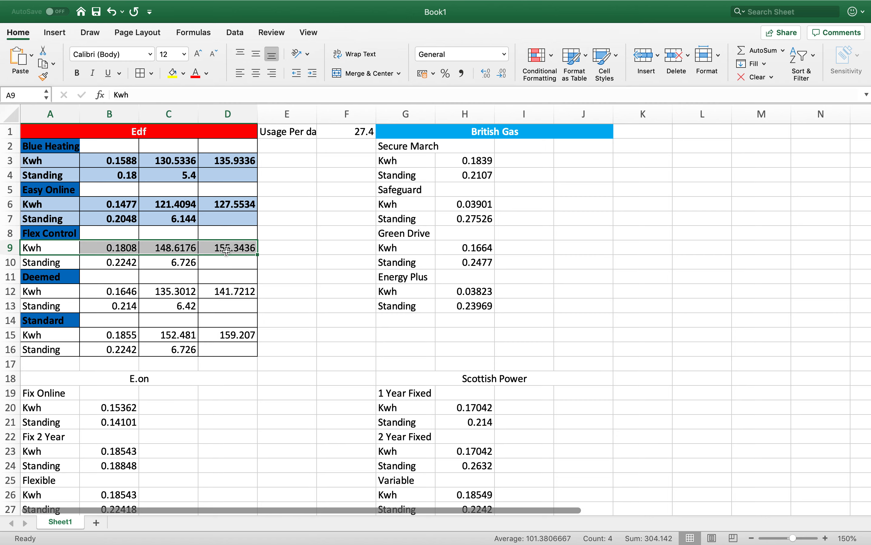
pyautogui.rightClick(227, 251)
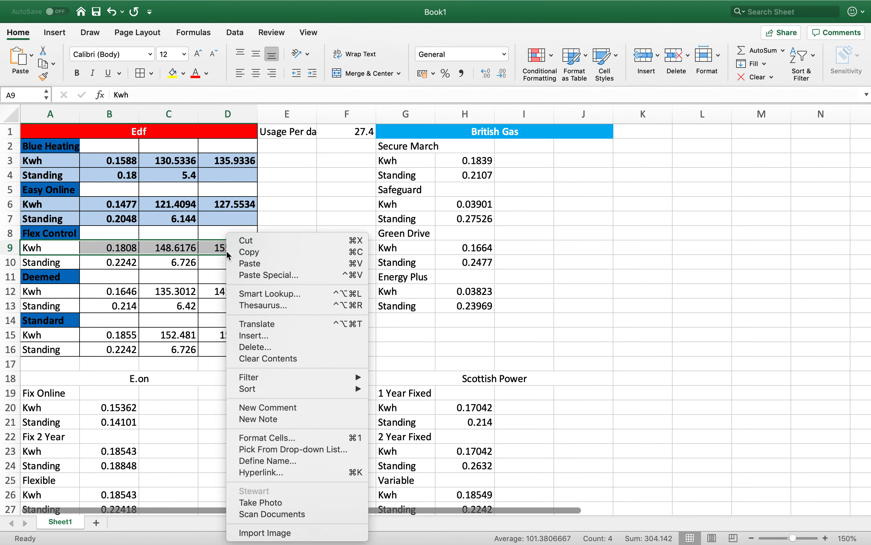
pyautogui.click(273, 438)
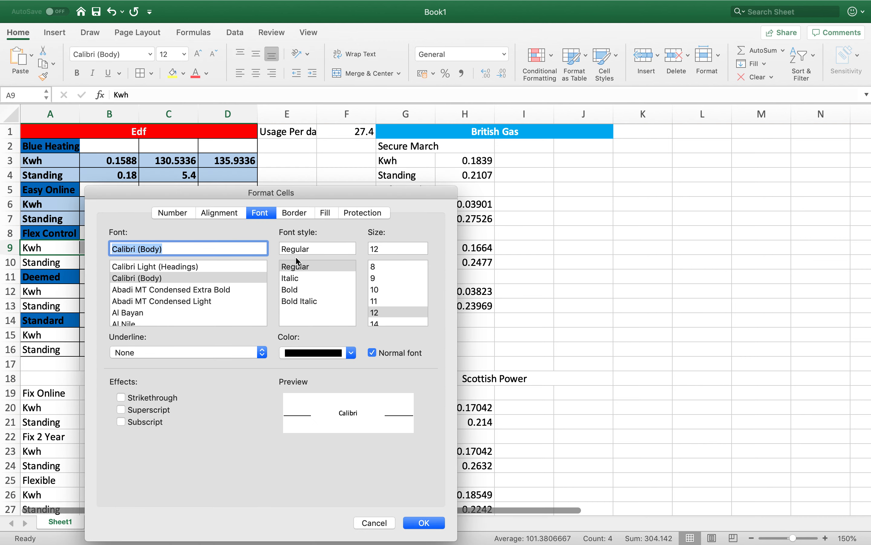
pyautogui.click(299, 289)
pyautogui.click(341, 214)
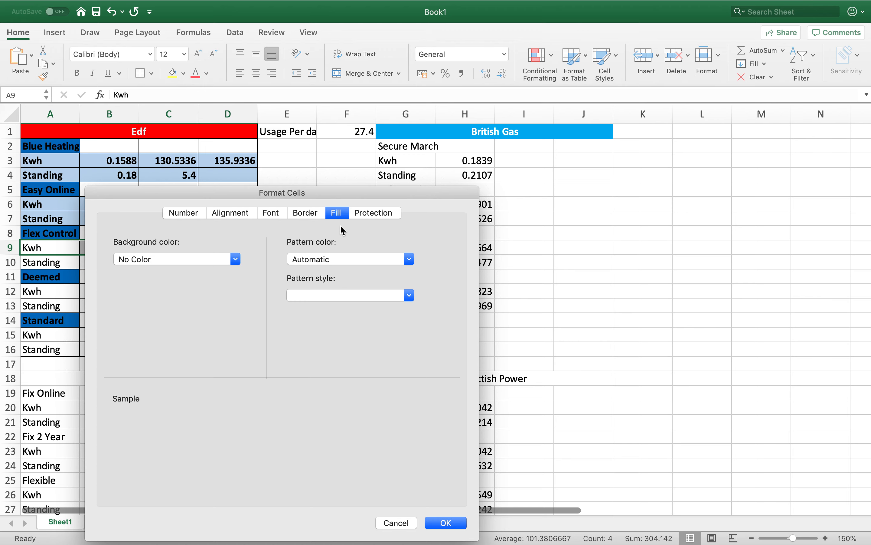
pyautogui.click(236, 259)
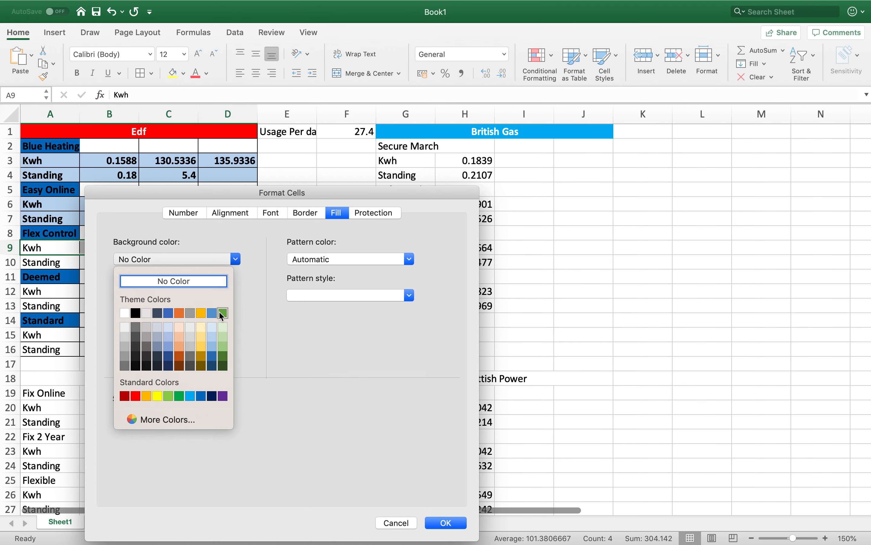
pyautogui.click(213, 328)
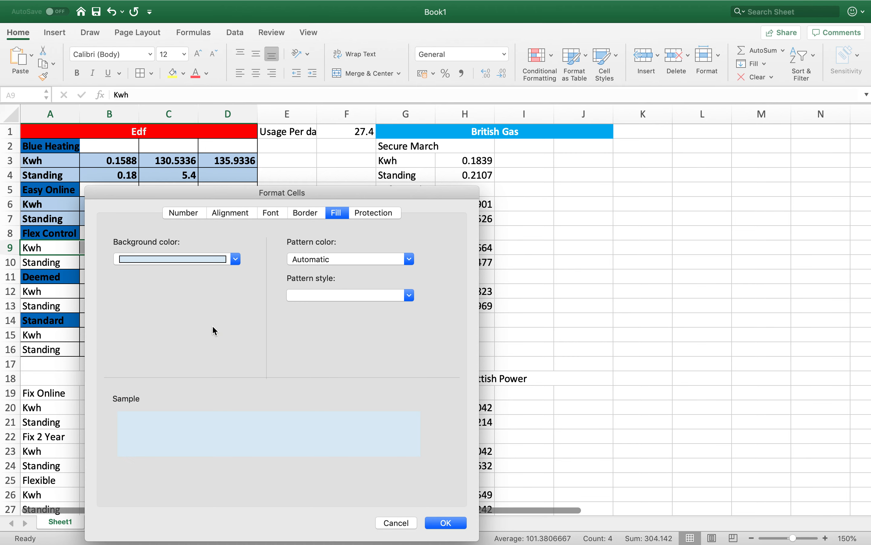
pyautogui.click(453, 523)
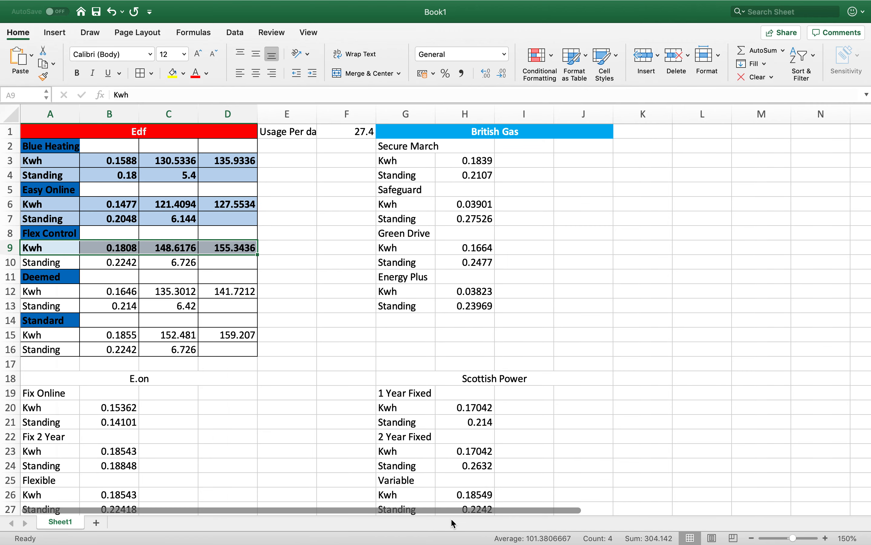
# - Fill the Flex Control Standing row, A10:D10, with the medium blue theme background, the third tint of the blue column
pyautogui.click(58, 262)
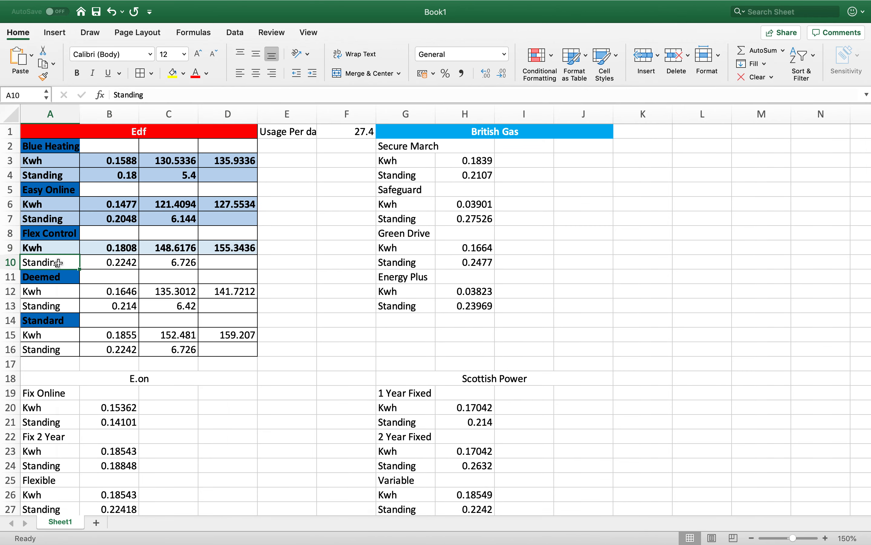
pyautogui.keyDown('shift'); pyautogui.click(215, 264); pyautogui.keyUp('shift')
pyautogui.rightClick(215, 264)
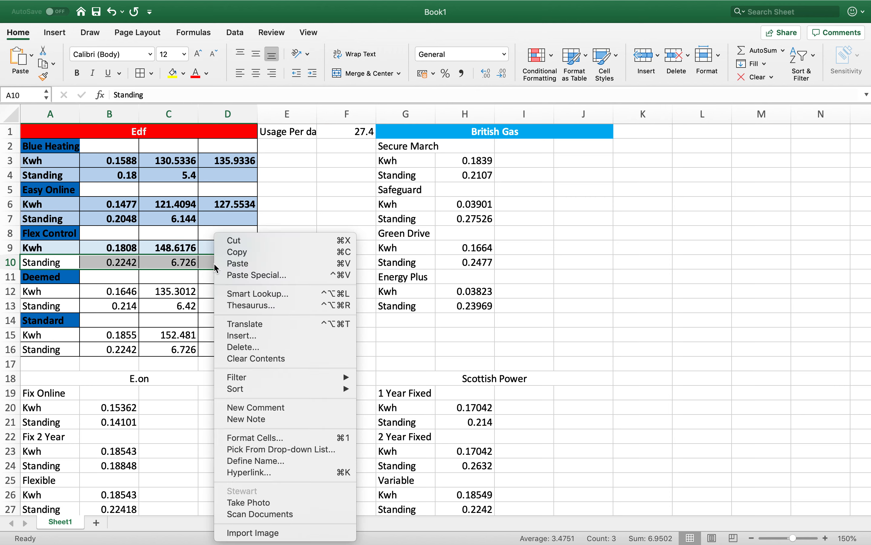
pyautogui.click(259, 440)
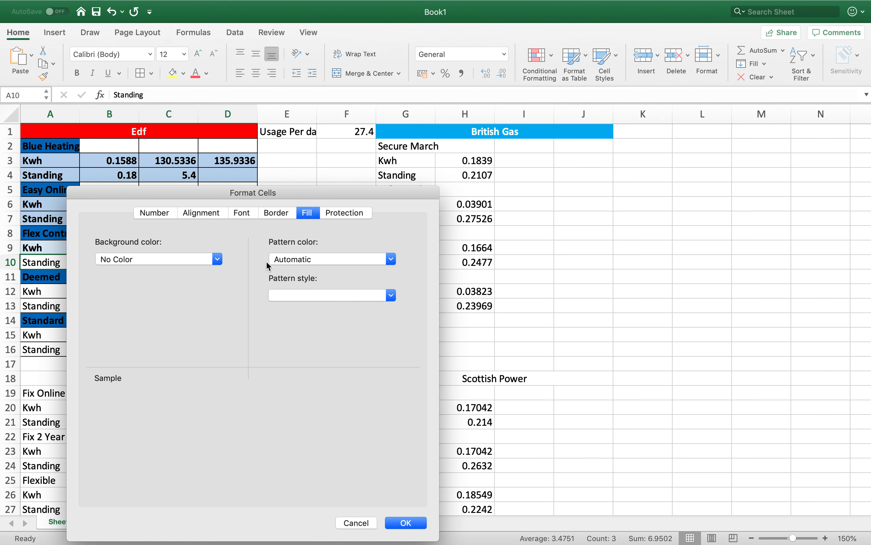
pyautogui.click(208, 261)
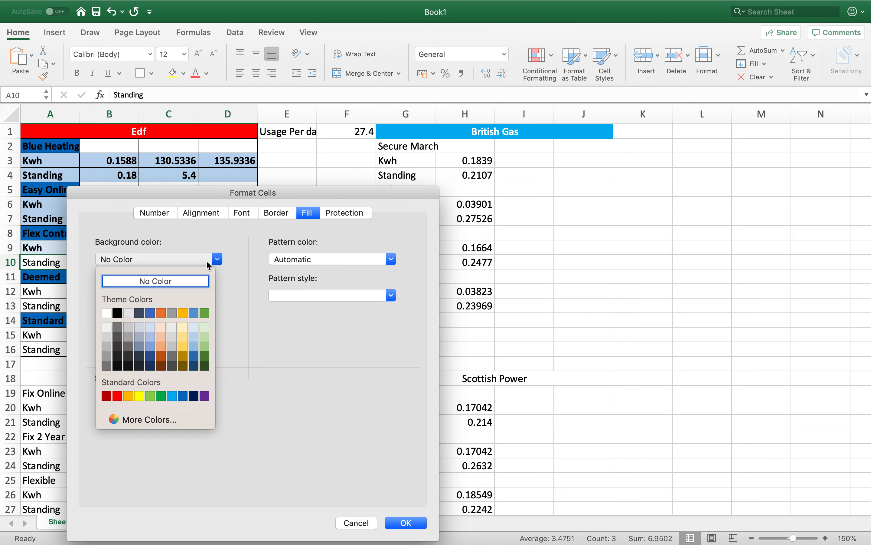
pyautogui.click(195, 347)
pyautogui.click(413, 523)
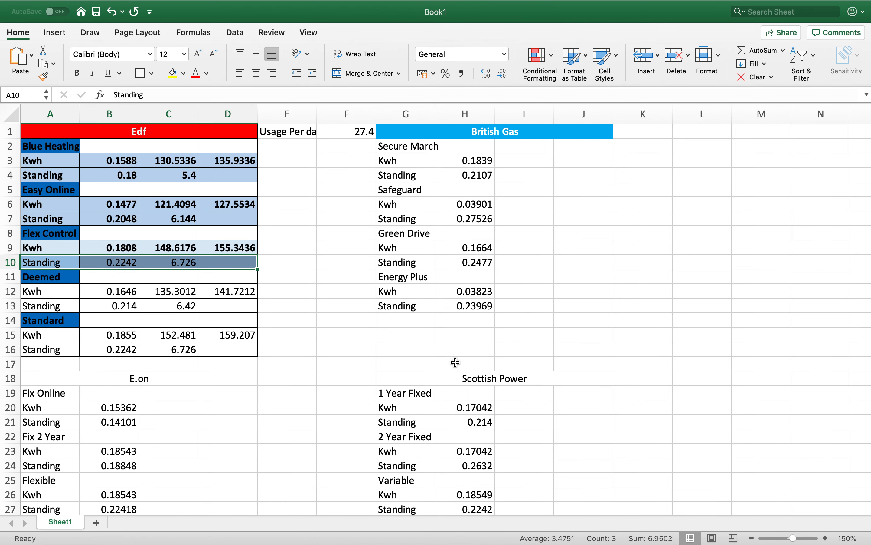
pyautogui.click(342, 336)
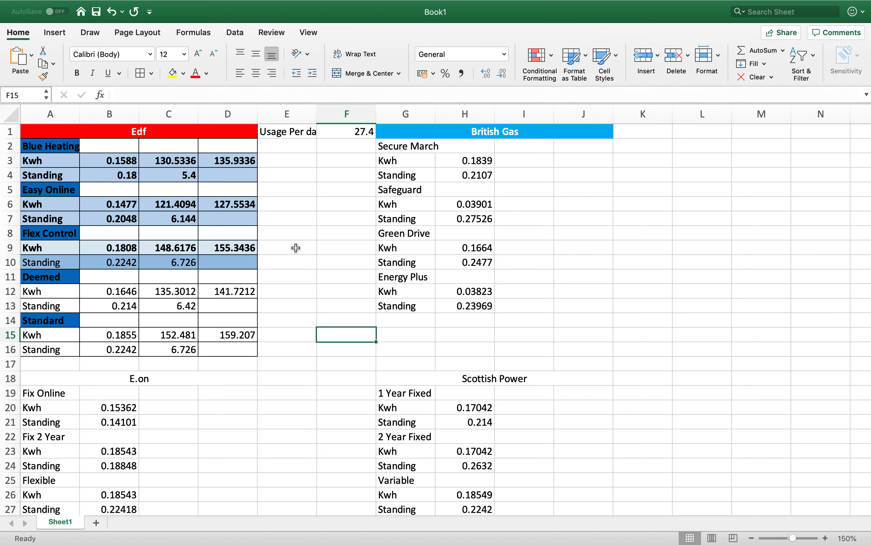
# - Format the Deemed Kwh and Standing rows, A12:D13, with bold text and the second-lightest blue theme background
pyautogui.moveTo(75, 291); pyautogui.dragTo(229, 311)
pyautogui.rightClick(229, 310)
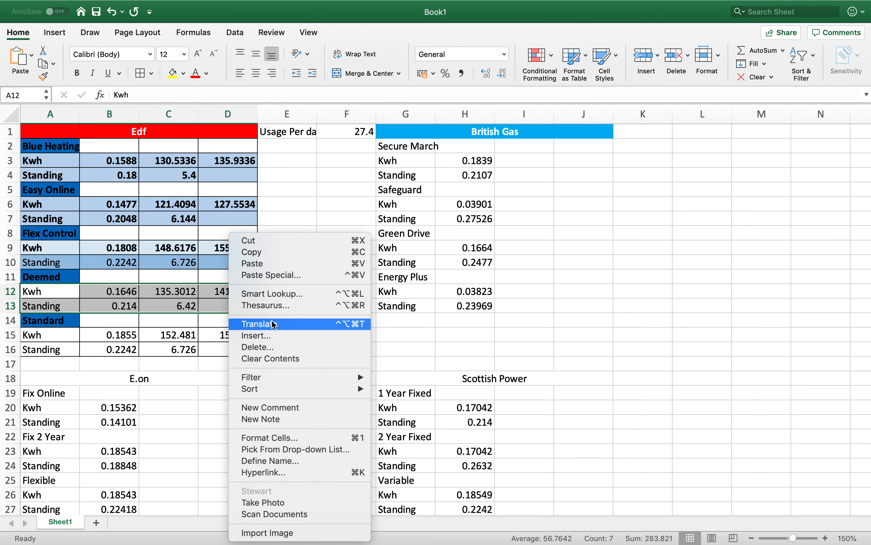
pyautogui.click(276, 437)
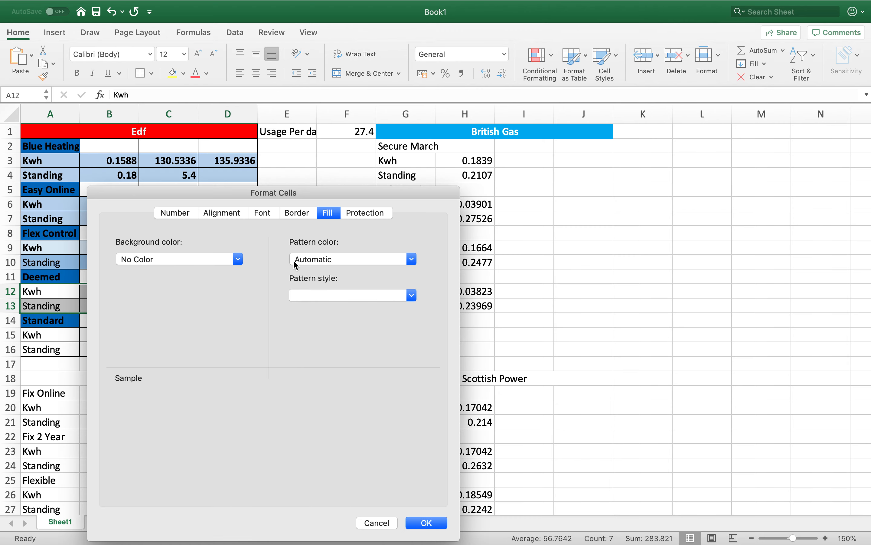
pyautogui.click(266, 212)
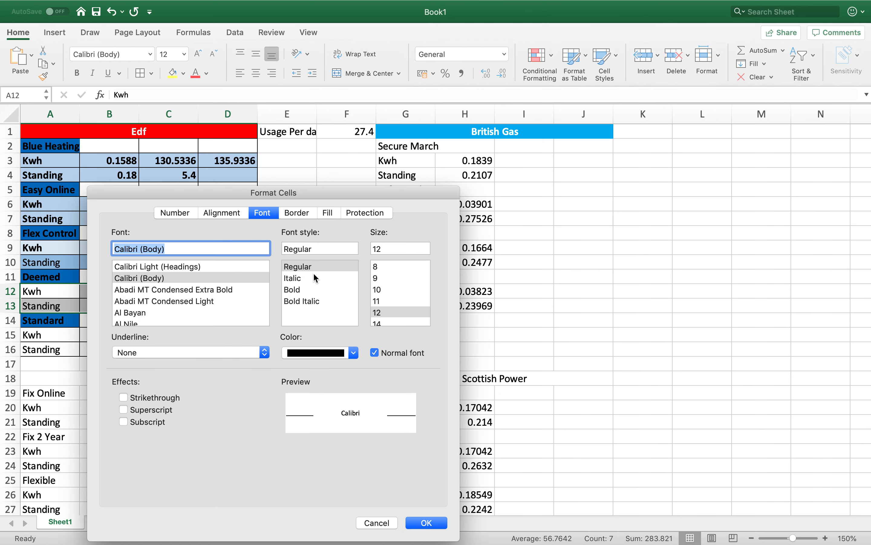
pyautogui.click(298, 289)
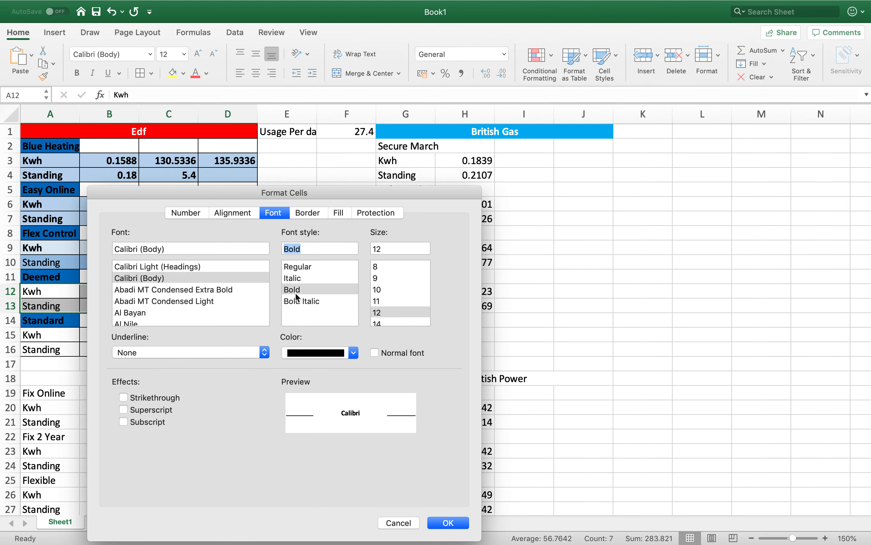
pyautogui.click(341, 214)
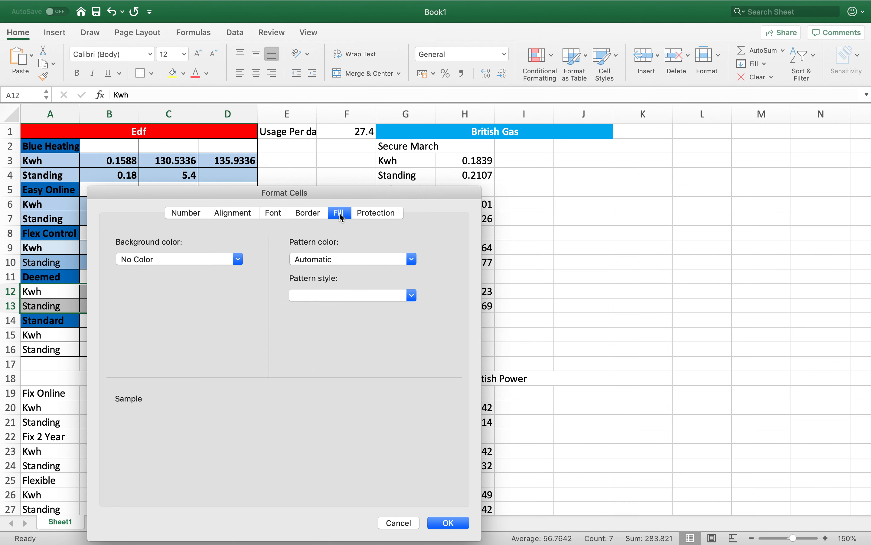
pyautogui.click(240, 260)
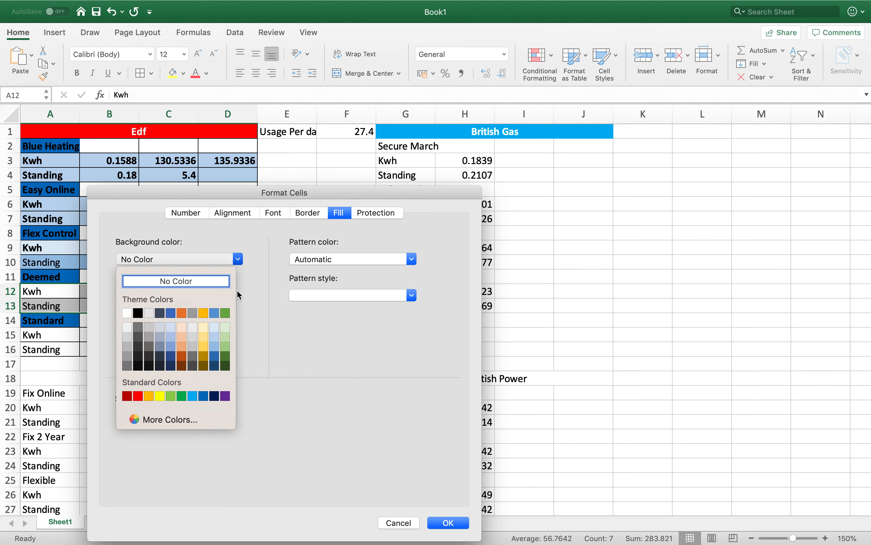
pyautogui.click(216, 340)
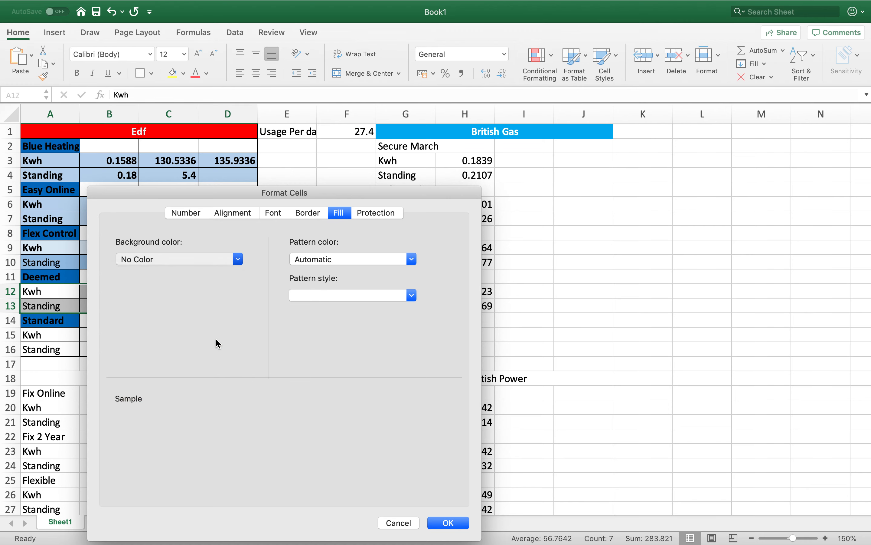
pyautogui.click(449, 523)
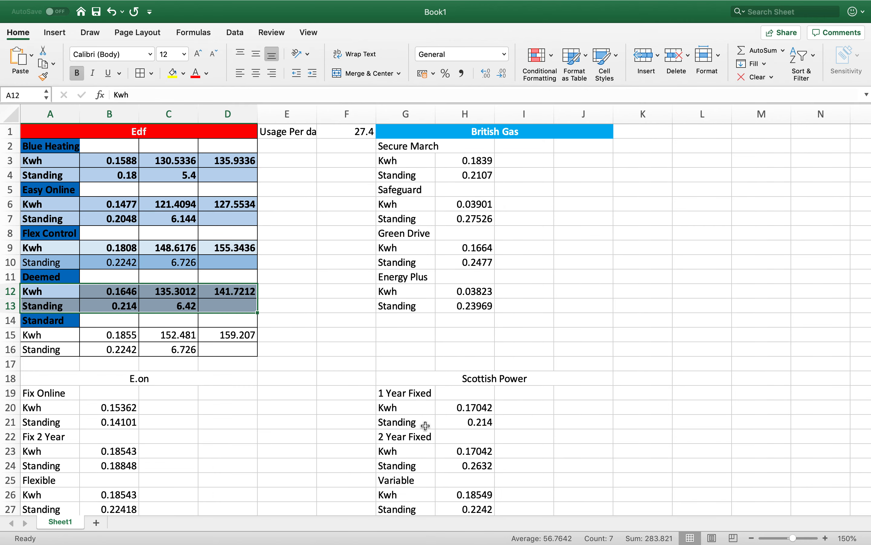
pyautogui.click(281, 437)
# - Format the Standard Kwh and Standing rows, A15:D16, with the second-lightest blue theme background and bold text
pyautogui.click(61, 333)
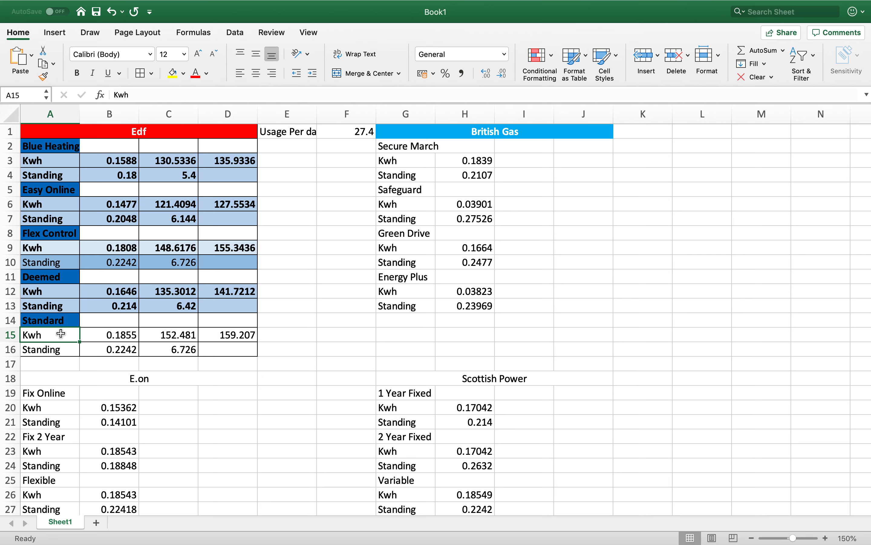
pyautogui.keyDown('shift'); pyautogui.click(235, 348); pyautogui.keyUp('shift')
pyautogui.rightClick(235, 351)
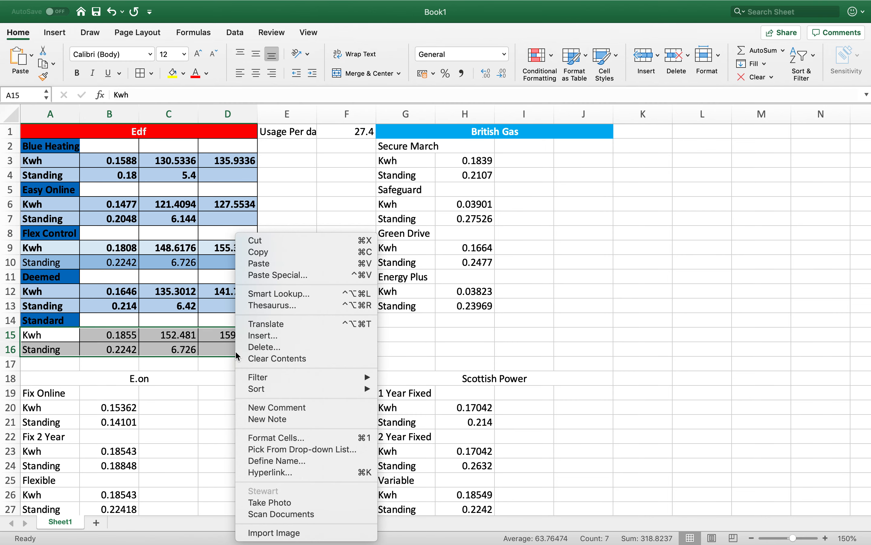
pyautogui.click(270, 438)
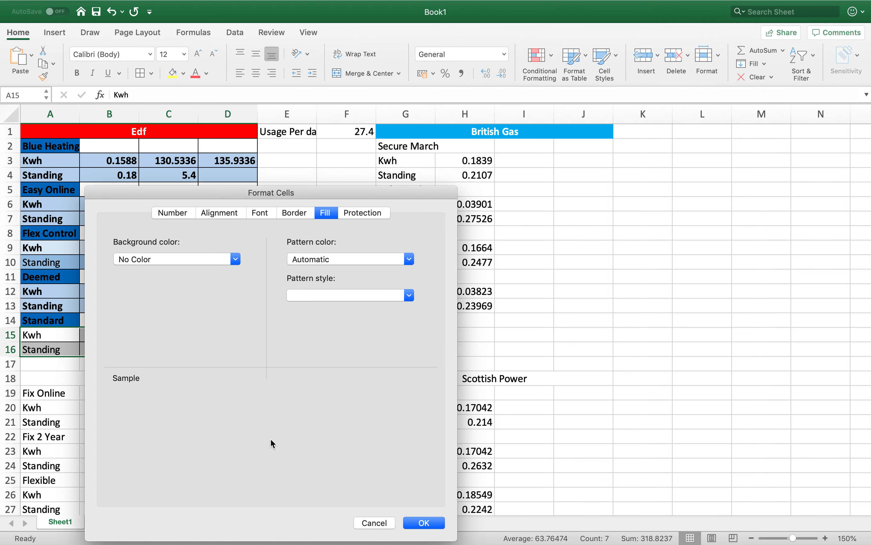
pyautogui.click(236, 259)
pyautogui.click(214, 337)
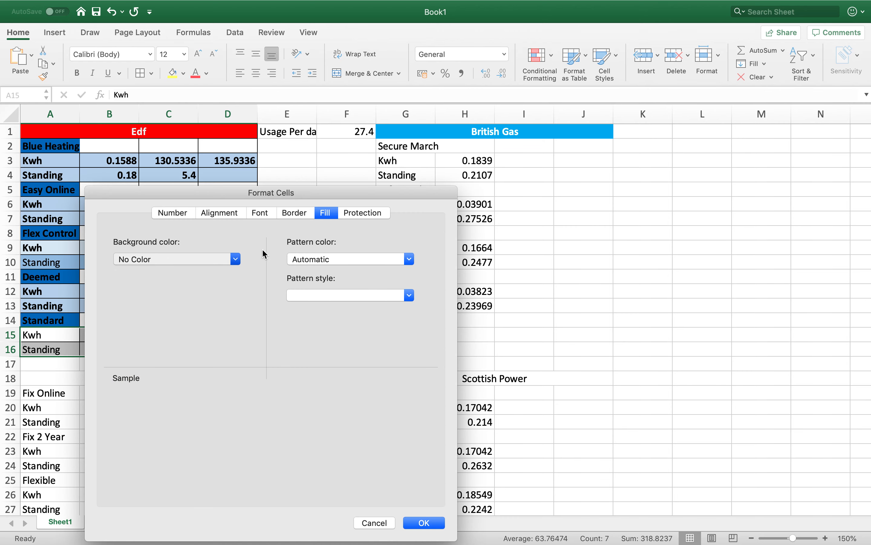
pyautogui.click(266, 214)
pyautogui.click(290, 289)
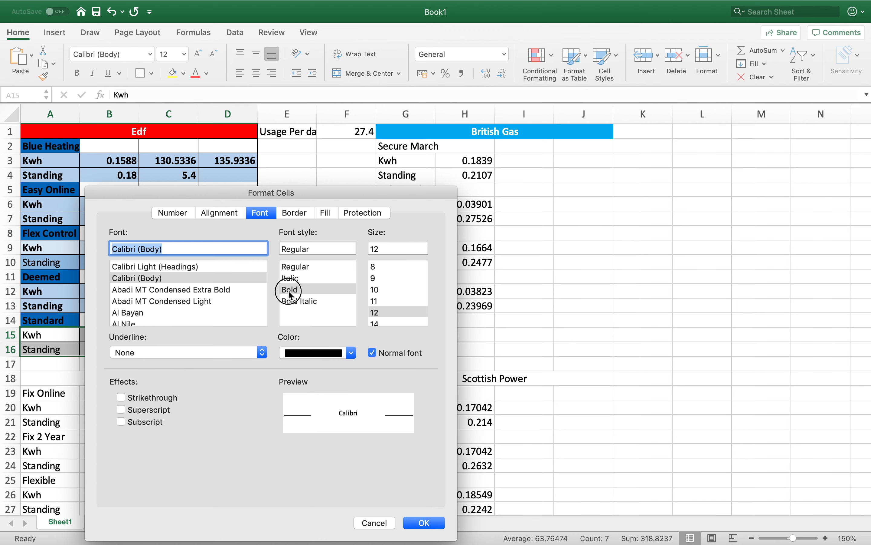
pyautogui.click(447, 522)
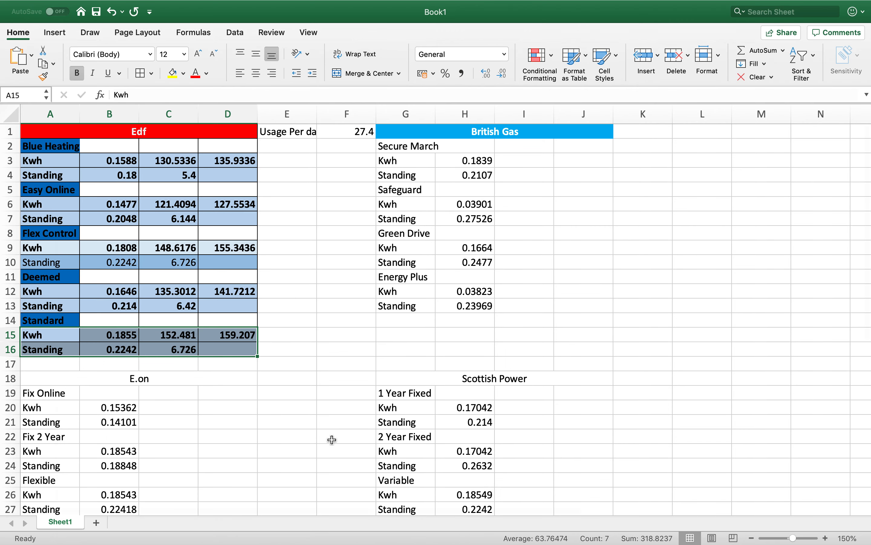
# - Format the Flex Control Standing row, A10:D10, with bold text and the second-lightest blue theme background
pyautogui.click(50, 266)
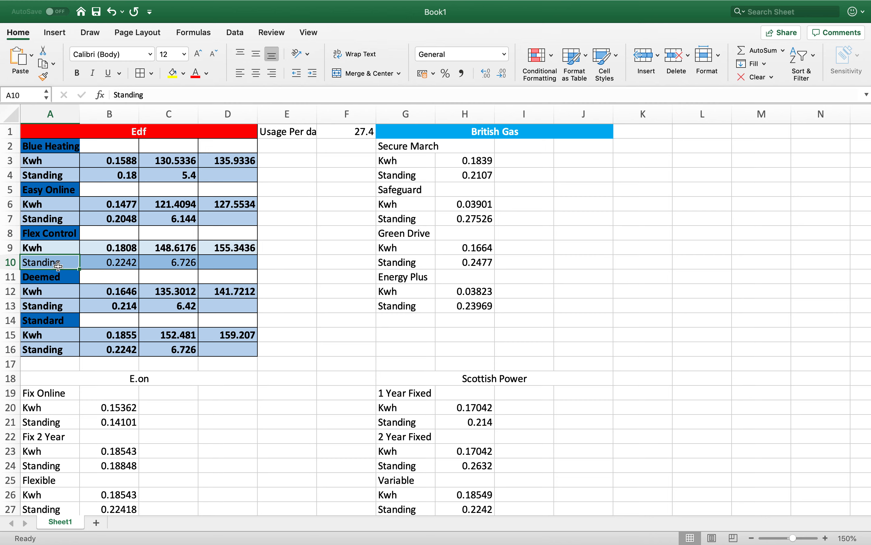
pyautogui.keyDown('shift'); pyautogui.click(238, 268); pyautogui.keyUp('shift')
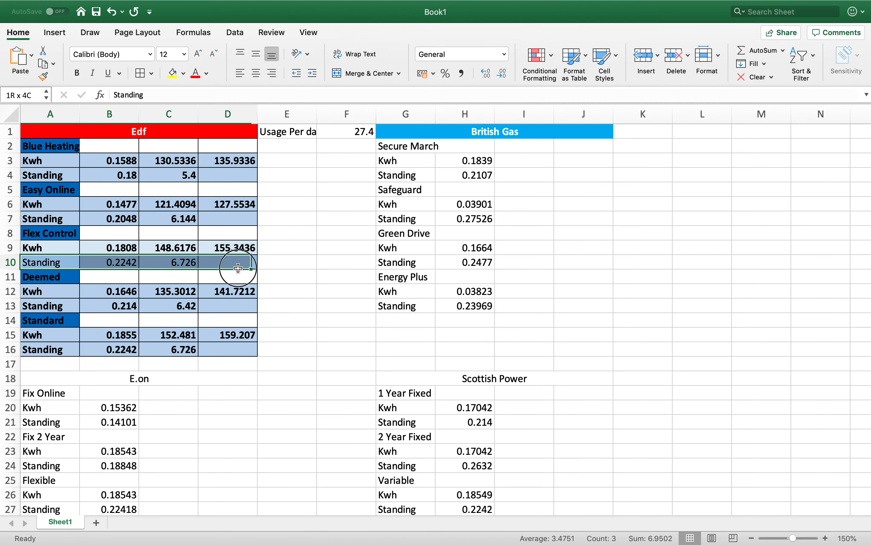
pyautogui.rightClick(239, 268)
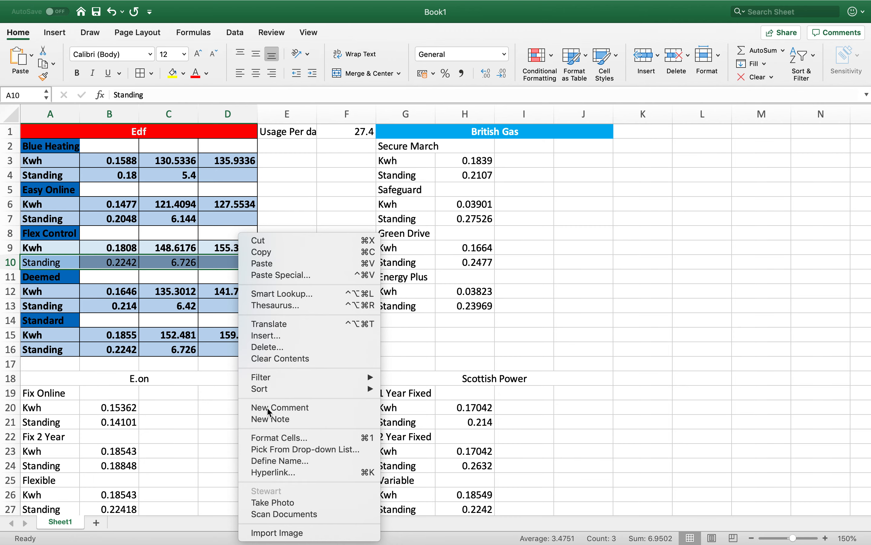
pyautogui.click(273, 442)
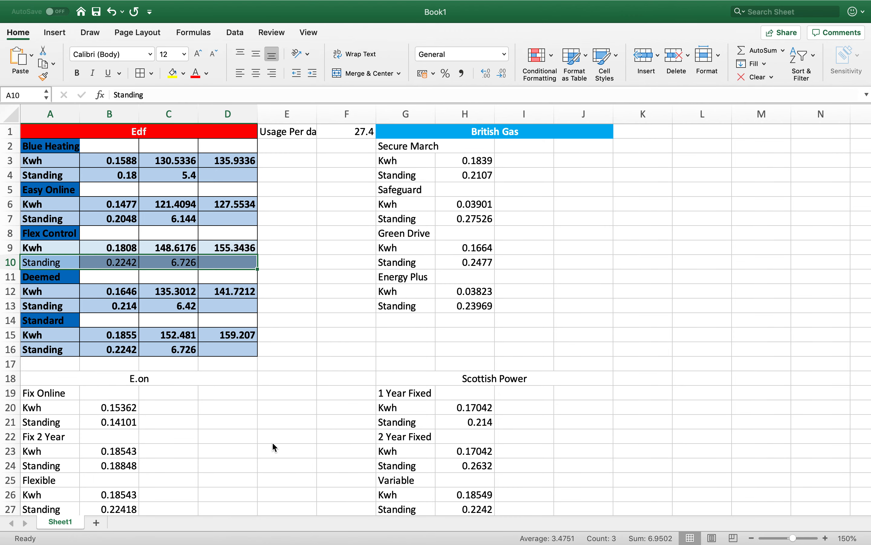
pyautogui.click(293, 290)
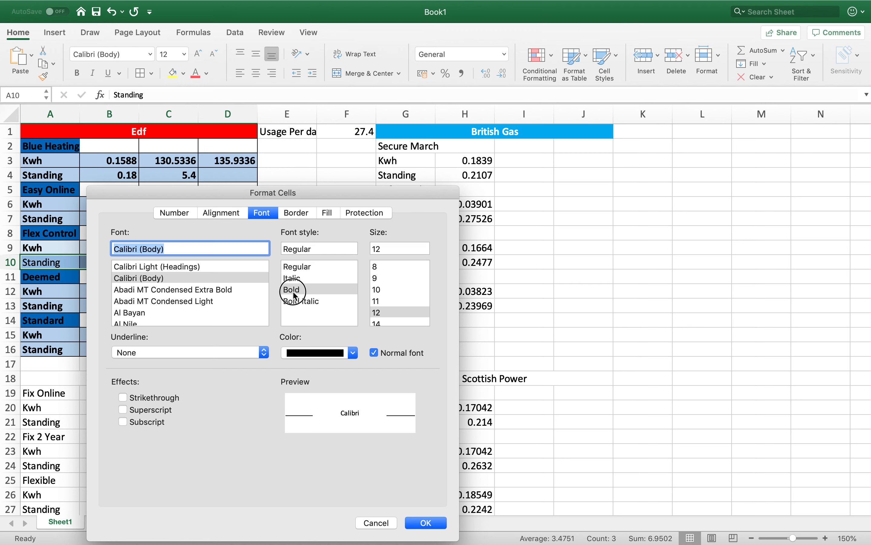
pyautogui.click(344, 211)
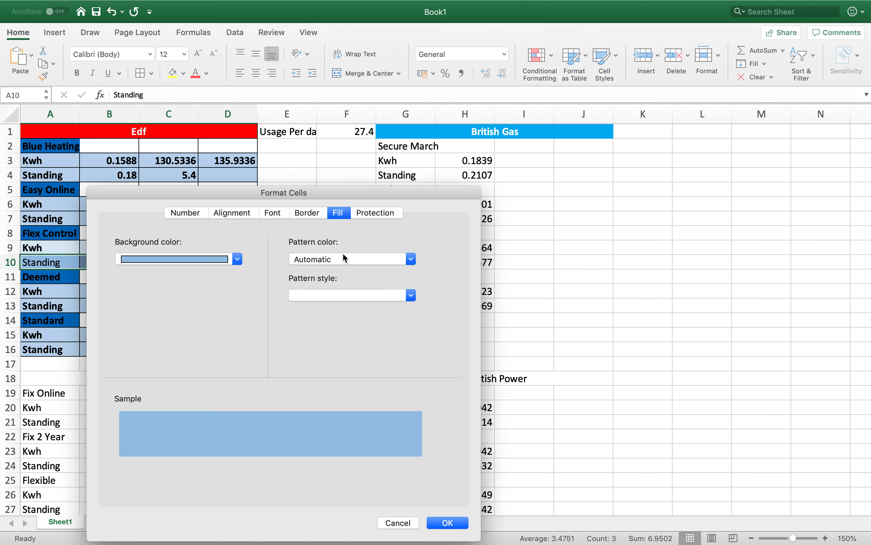
pyautogui.click(237, 259)
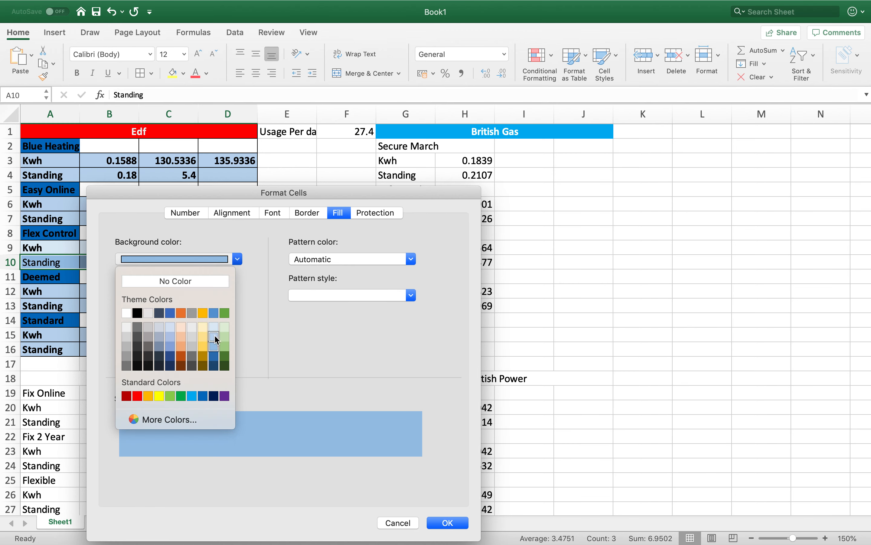
pyautogui.click(215, 336)
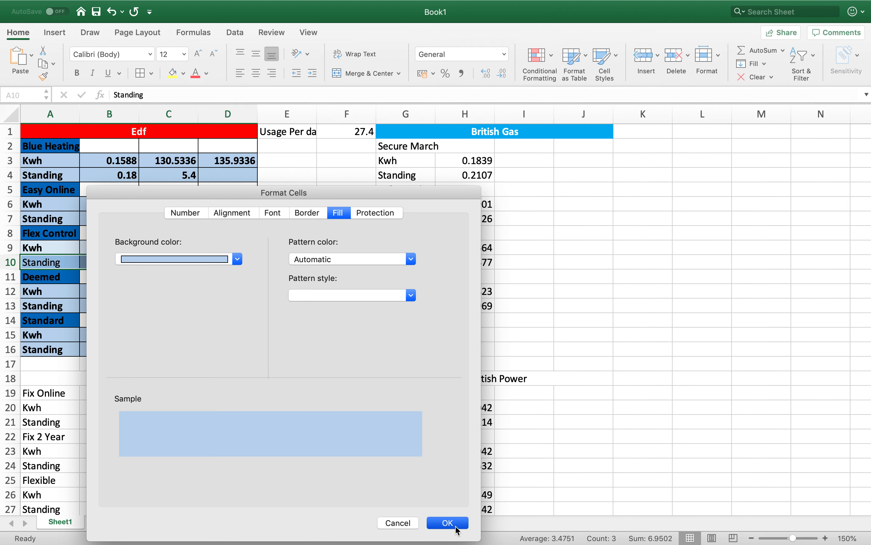
pyautogui.click(450, 523)
pyautogui.click(583, 364)
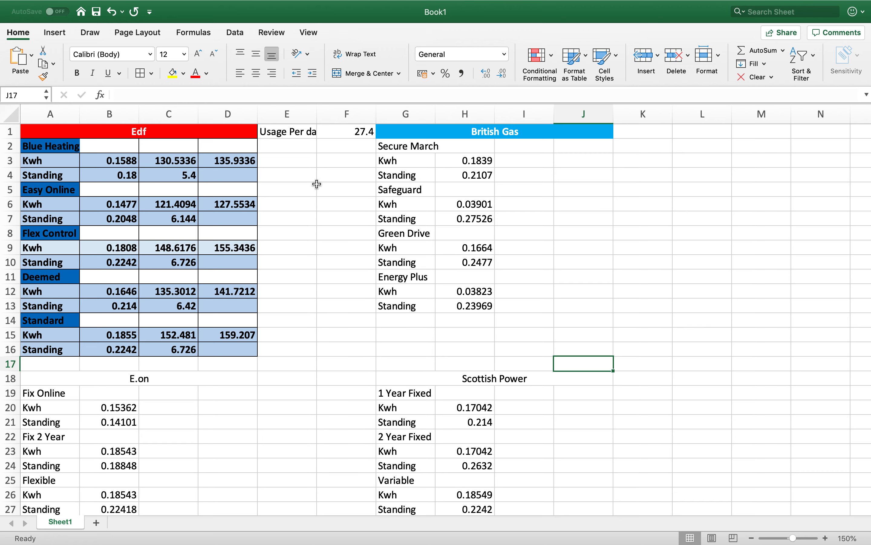
# - Inspect the daily usage formula in F1 and the Blue Heating Kwh cost formula in C3
pyautogui.click(344, 135)
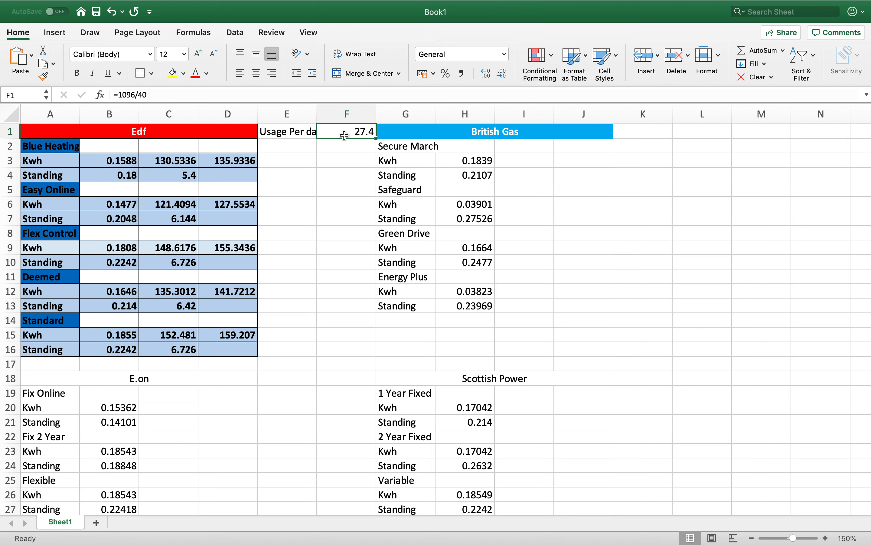
pyautogui.click(352, 134)
pyautogui.click(352, 145)
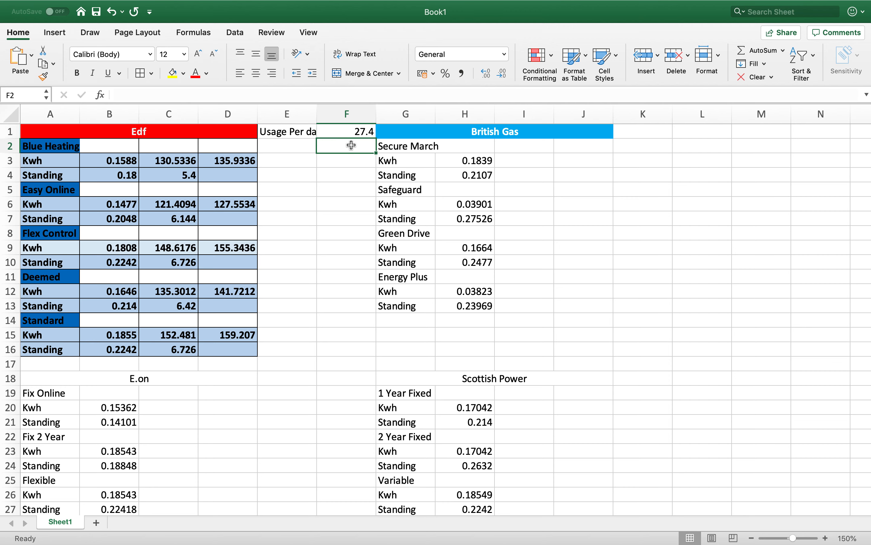
pyautogui.click(153, 159)
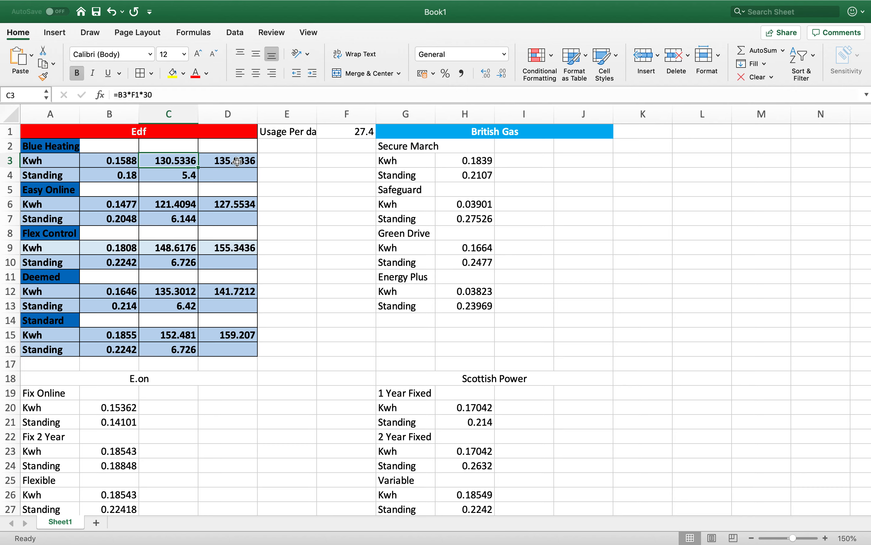
pyautogui.click(288, 174)
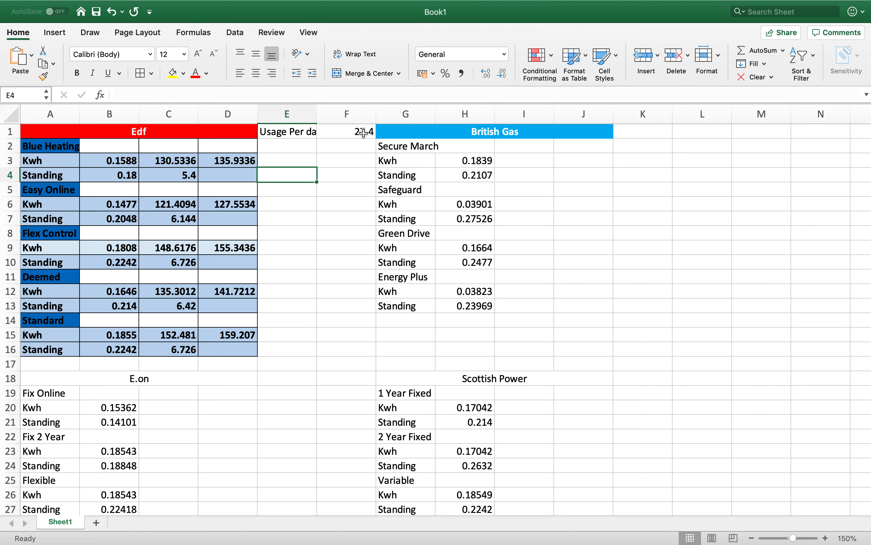
# - Remove the 30-day multiplier from the Blue Heating Kwh cost in C3, leaving the formula =B3*F1
pyautogui.click(179, 162)
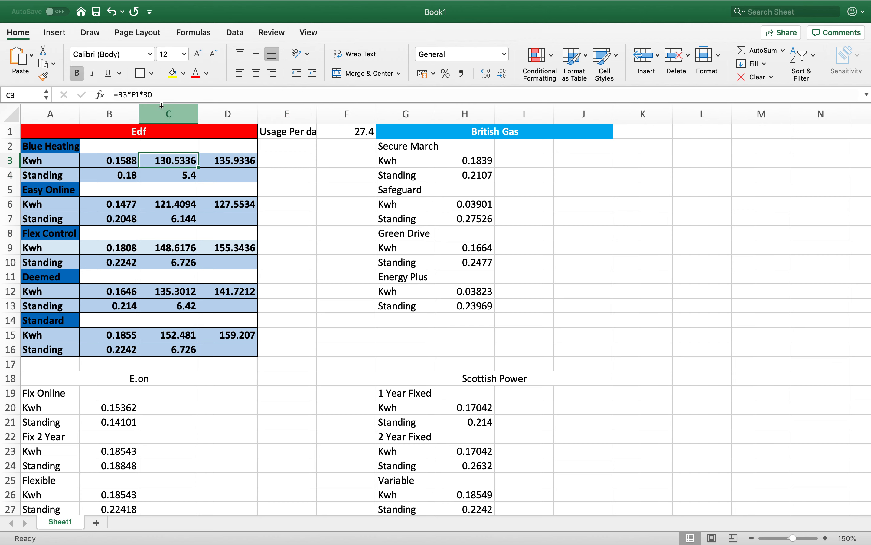
pyautogui.click(158, 95)
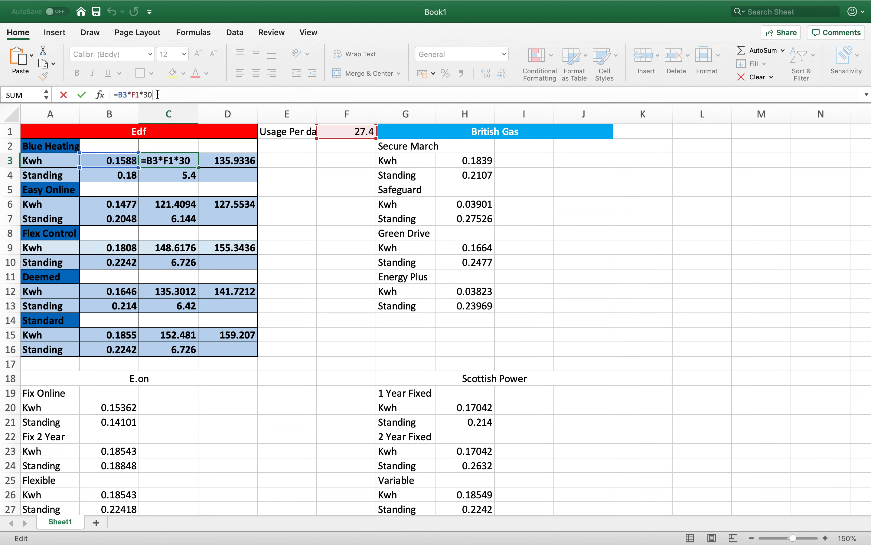
pyautogui.press('BackSpace')
pyautogui.press('BackSpace')
pyautogui.press('BackSpace')
pyautogui.press('Return')
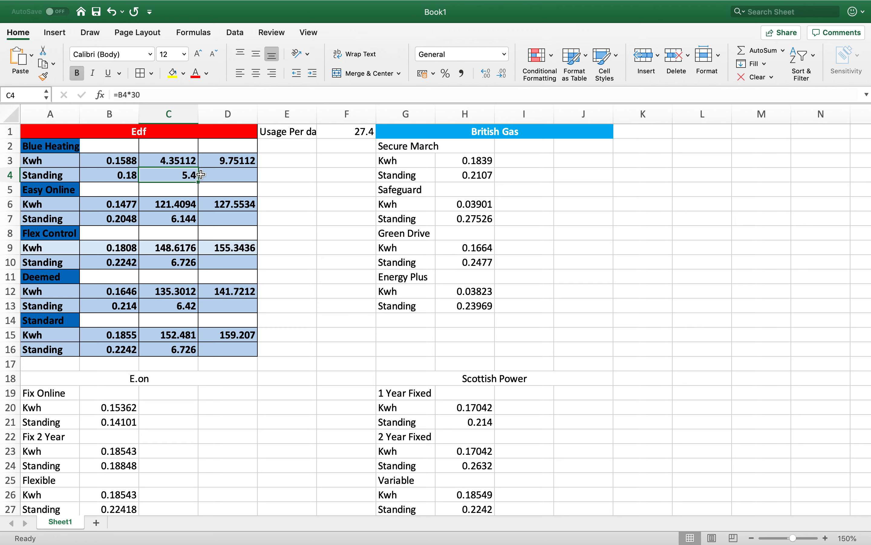
# - Restore the 30-day multiplier in C3 with the formula =B3*F1*30
pyautogui.click(189, 163)
pyautogui.click(175, 96)
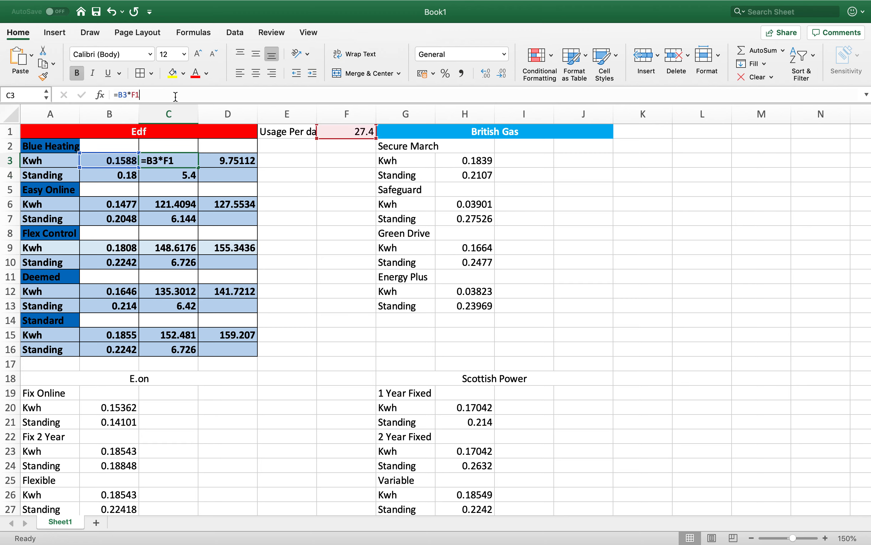
pyautogui.write('*')
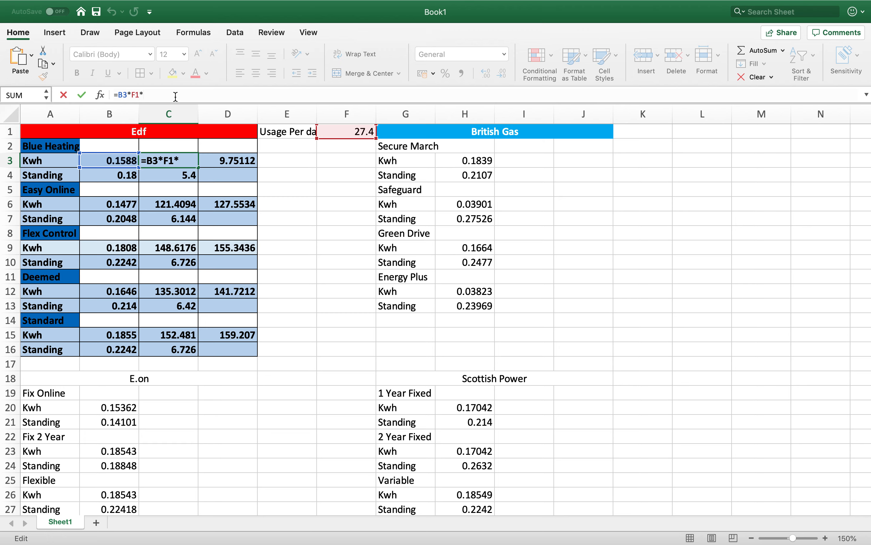
pyautogui.write('30')
pyautogui.press('Return')
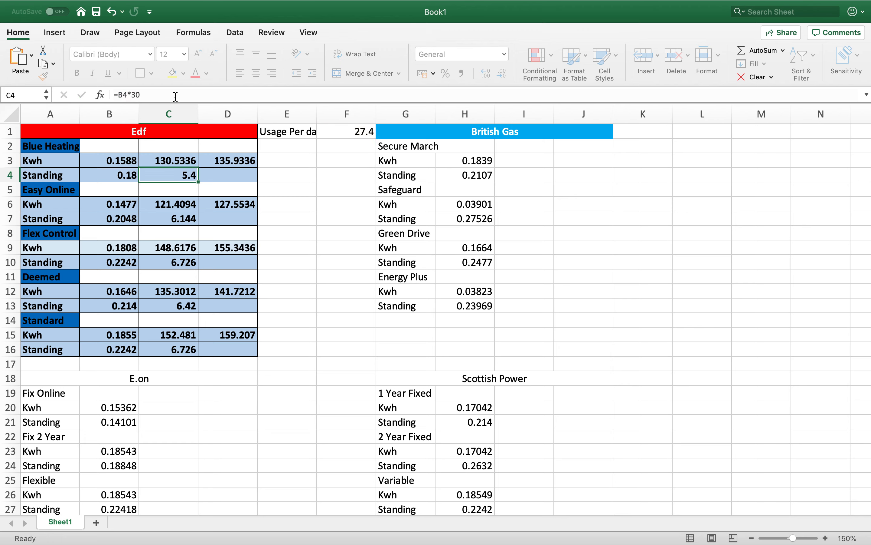
# - Set the daily usage in F1 to 15 to test the Edf tariff costs
pyautogui.click(315, 210)
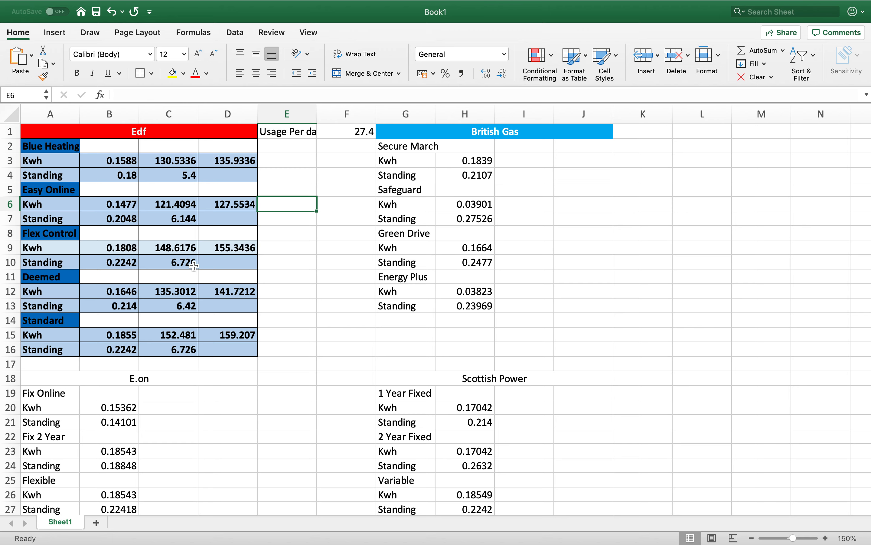
pyautogui.click(360, 132)
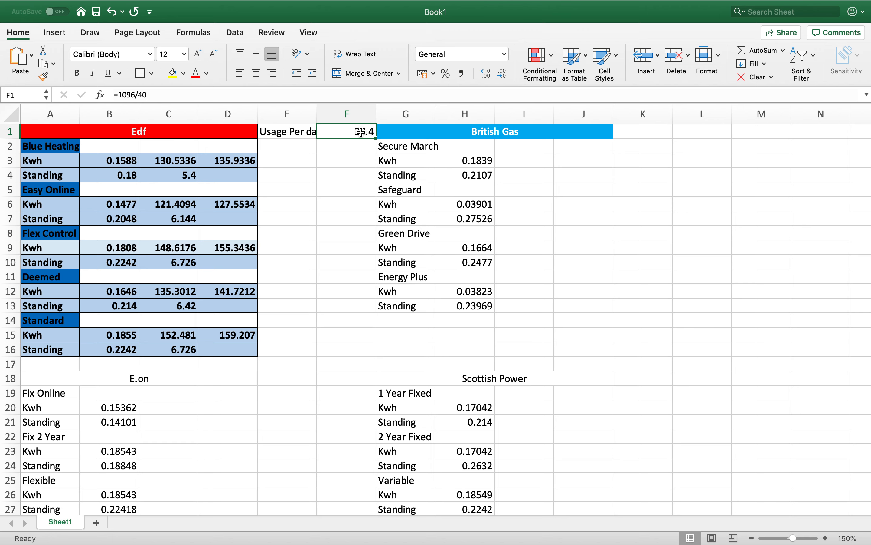
pyautogui.write('15')
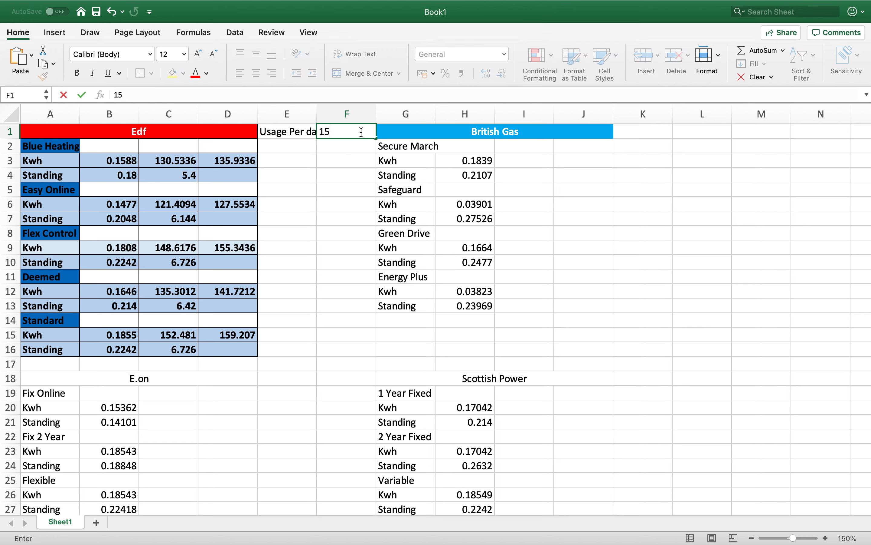
pyautogui.press('Return')
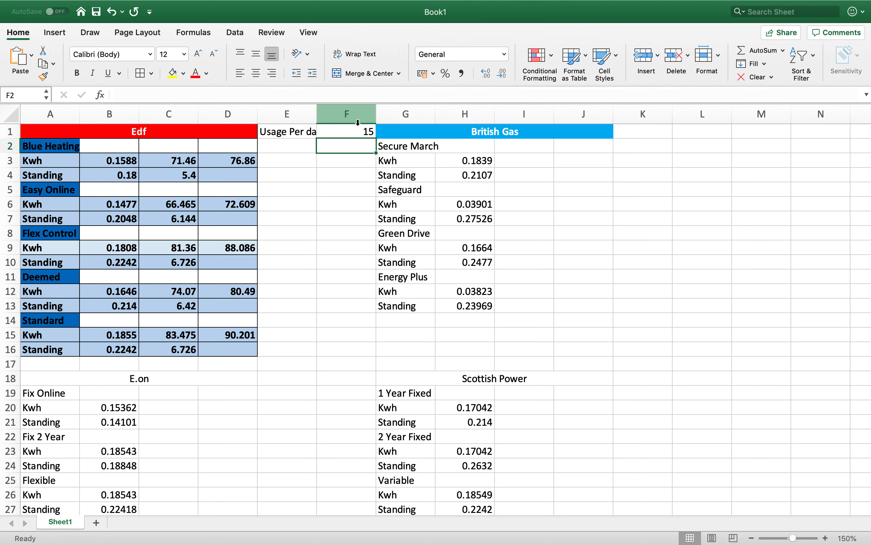
# - Change the daily usage in F1 to 21 to recalculate the Edf tariff costs
pyautogui.click(354, 135)
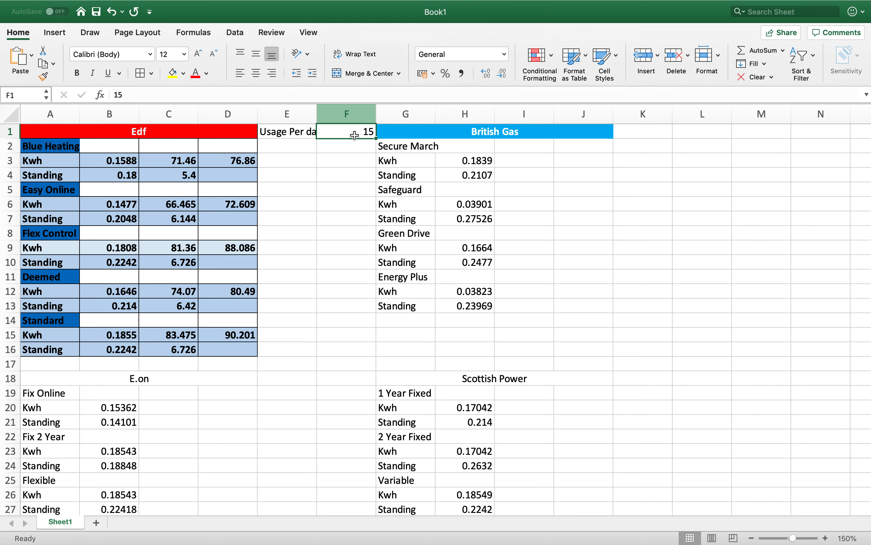
pyautogui.write('21')
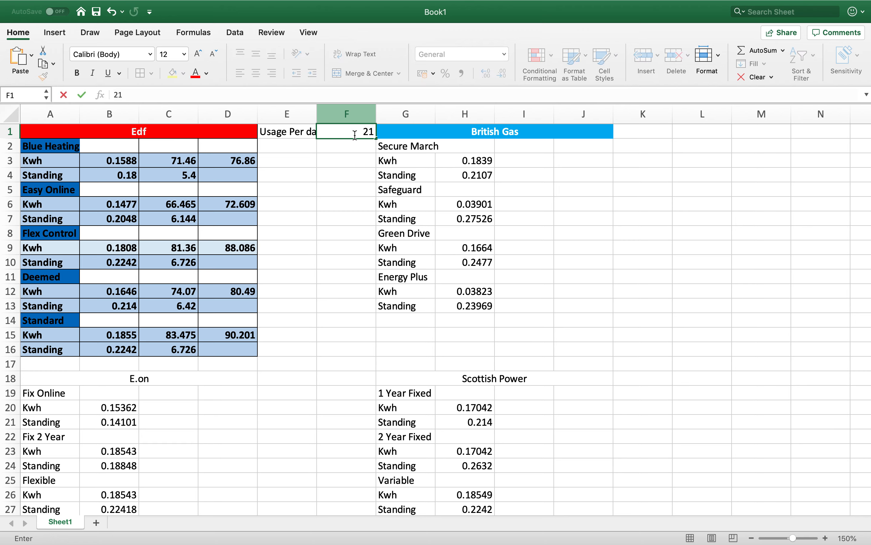
pyautogui.press('Return')
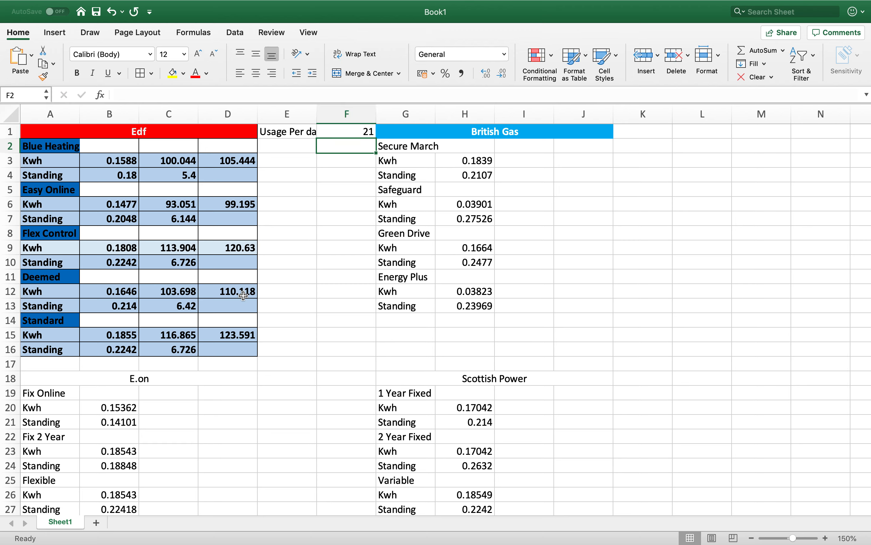
# - Set the daily usage in F1 to 27.4 as a fixed value
pyautogui.click(342, 131)
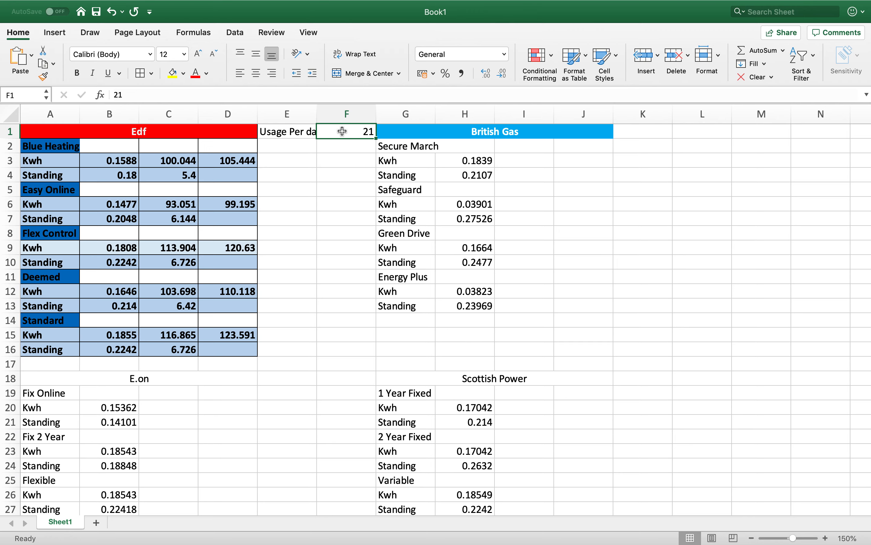
pyautogui.write('27.4')
pyautogui.press('Return')
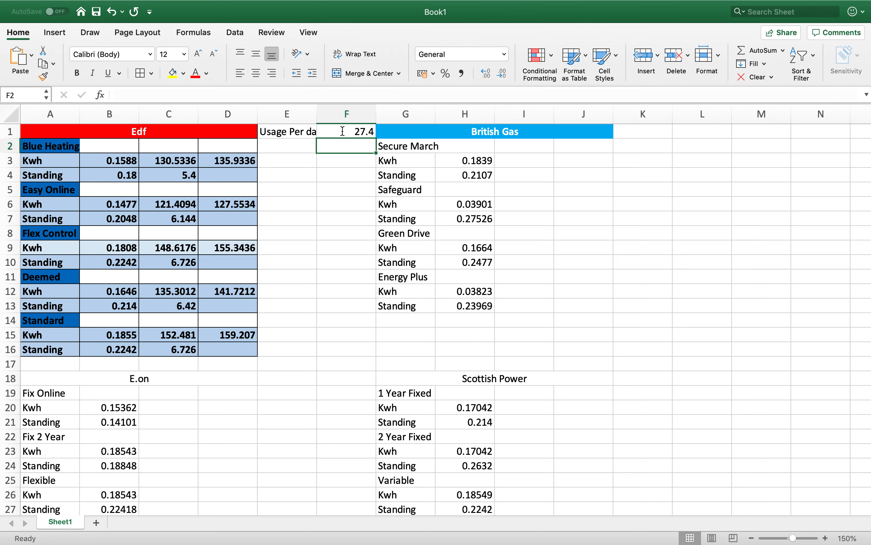
pyautogui.click(124, 162)
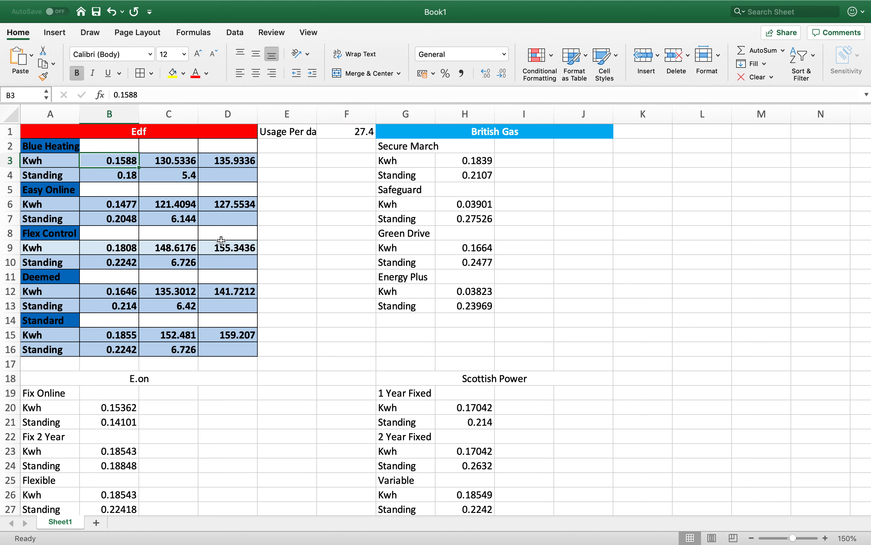
# - Enter 0.16.1 as the Blue Heating Kwh rate in B3
pyautogui.click(194, 96)
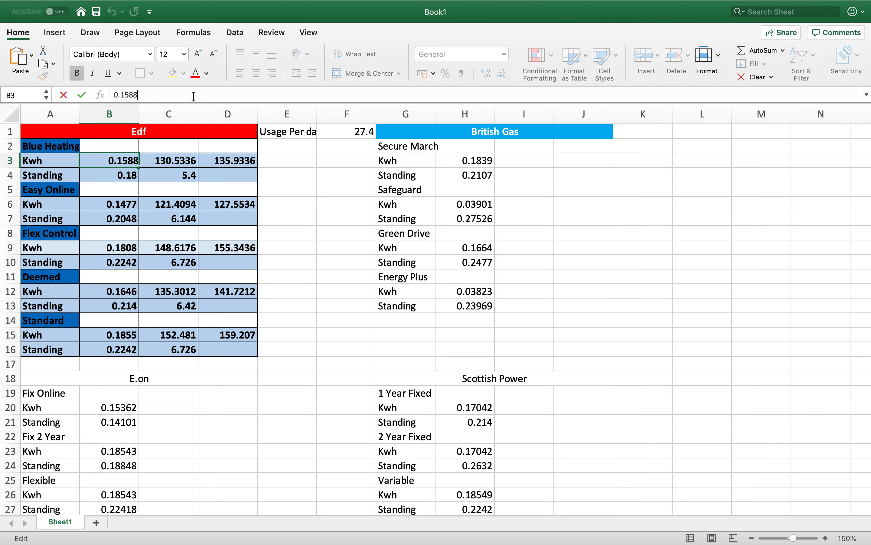
pyautogui.press('BackSpace')
pyautogui.press('BackSpace')
pyautogui.press('BackSpace')
pyautogui.write('6.1')
pyautogui.press('Return')
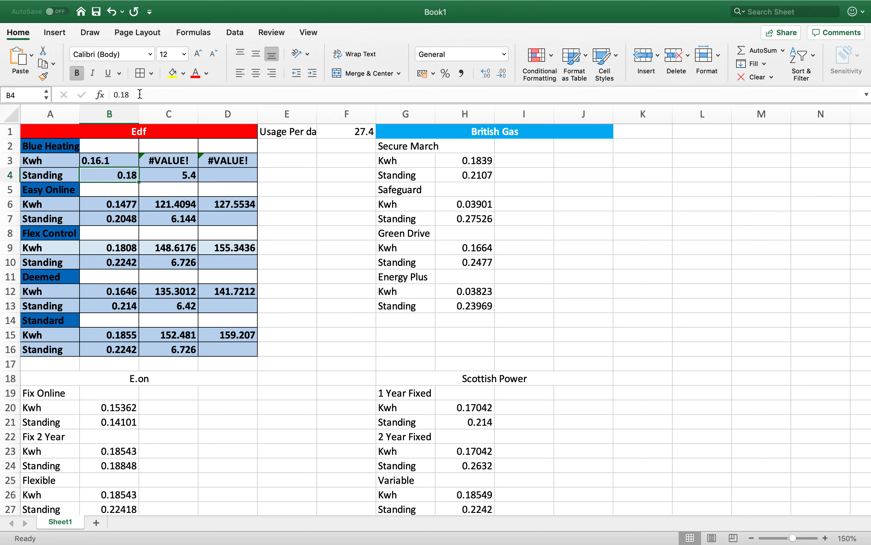
# - Correct the Blue Heating Kwh rate in B3 to 0.161
pyautogui.click(110, 159)
pyautogui.click(133, 96)
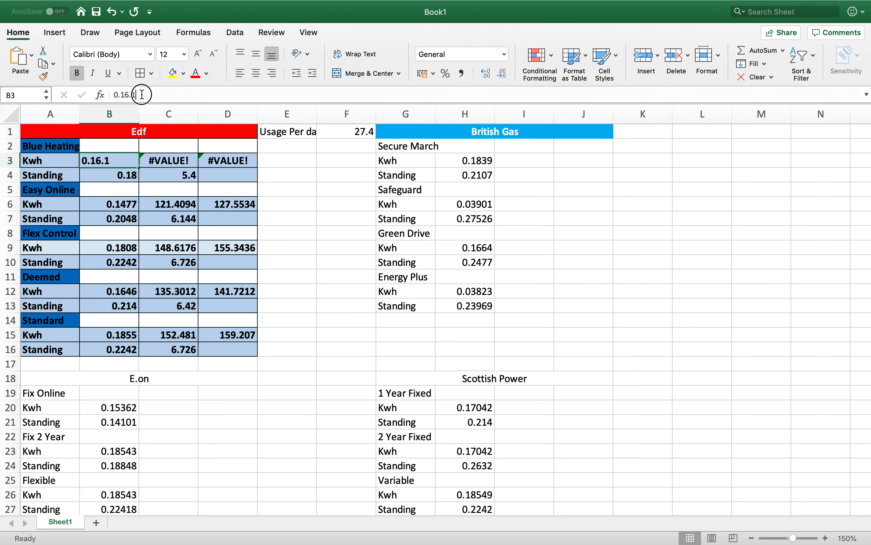
pyautogui.press('BackSpace')
pyautogui.press('BackSpace')
pyautogui.write('1')
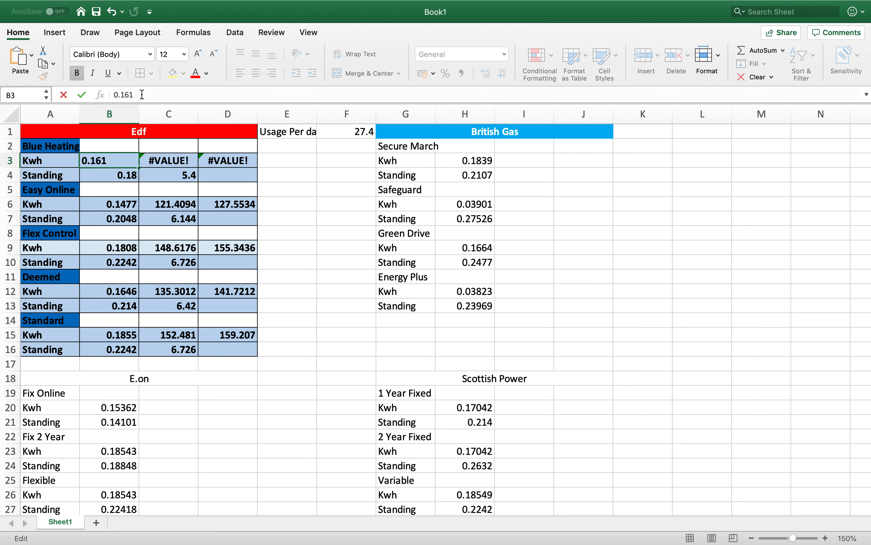
pyautogui.press('Return')
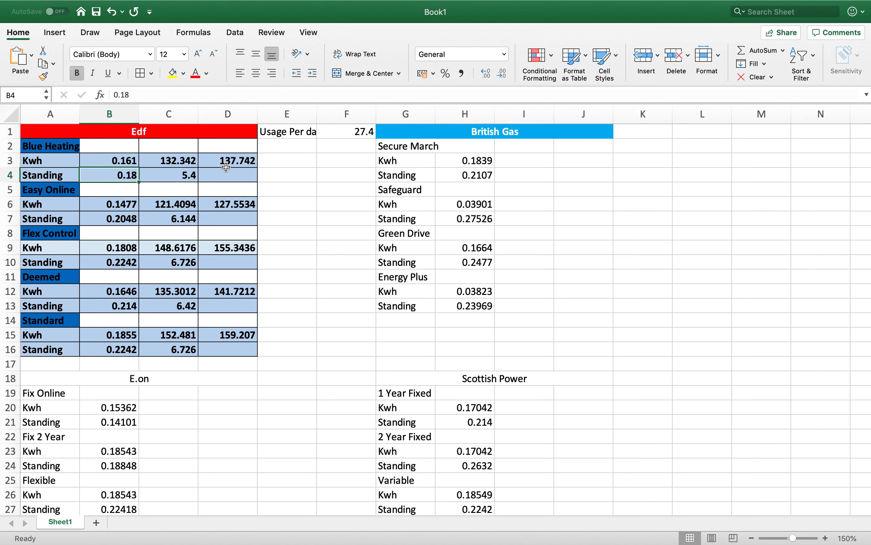
# - Set the Blue Heating standing charge in B4 to 0.19
pyautogui.click(128, 163)
pyautogui.click(136, 95)
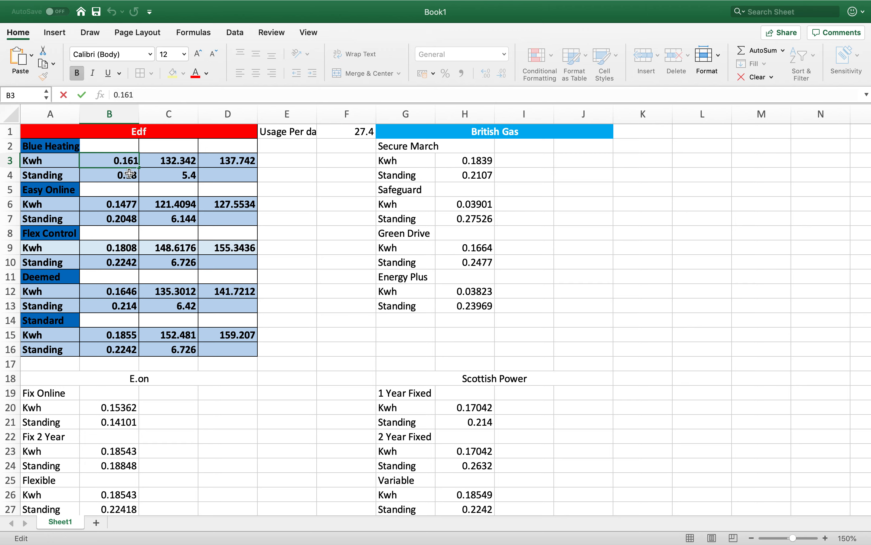
pyautogui.click(129, 174)
pyautogui.click(147, 94)
pyautogui.press('BackSpace')
pyautogui.write('9')
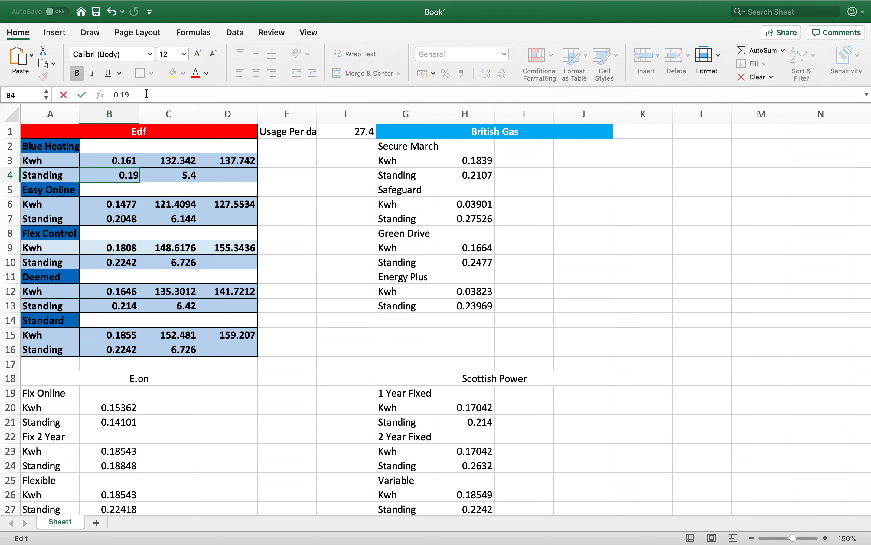
pyautogui.press('Return')
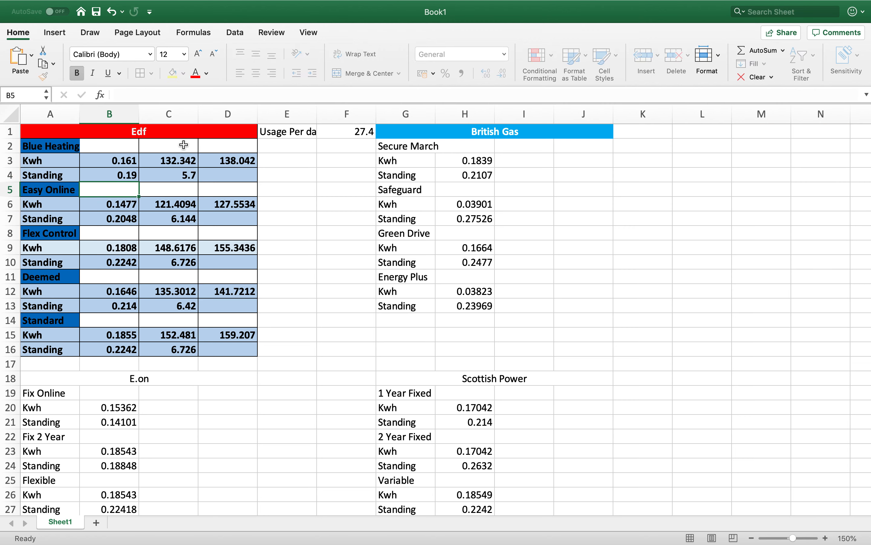